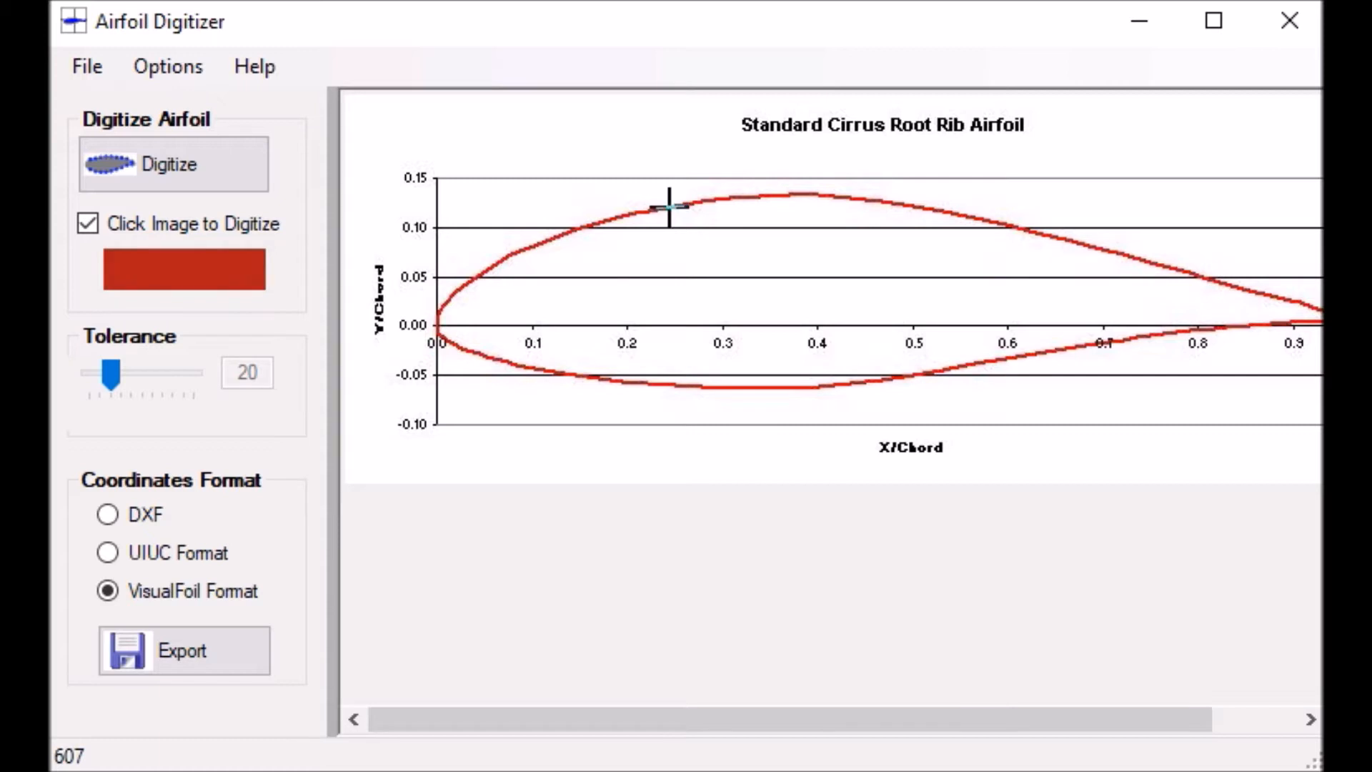
# Digitize the Standard Cirrus root rib airfoil by picking a point on its red upper curve
pyautogui.click(669, 208)
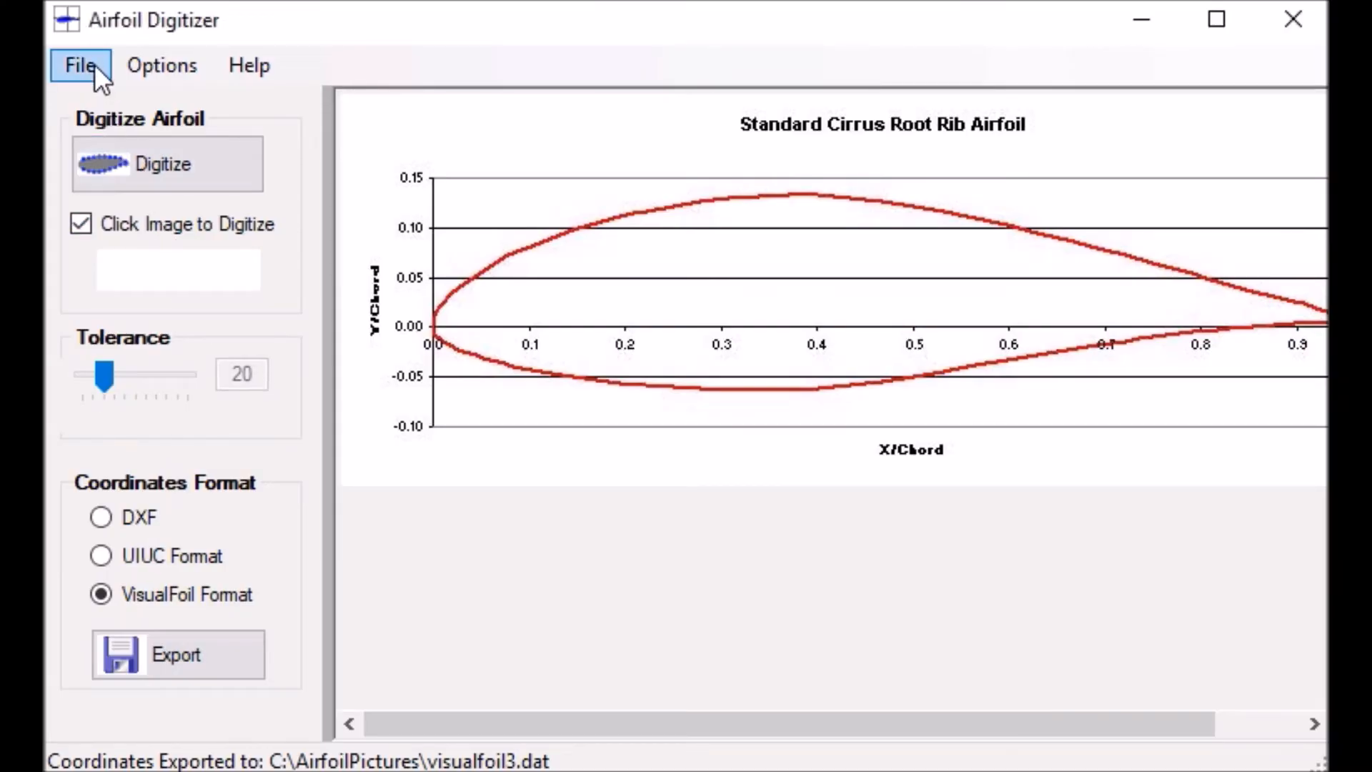
# Load the s1223 airfoil image from the AirfoilPictures folder
pyautogui.click(96, 65)
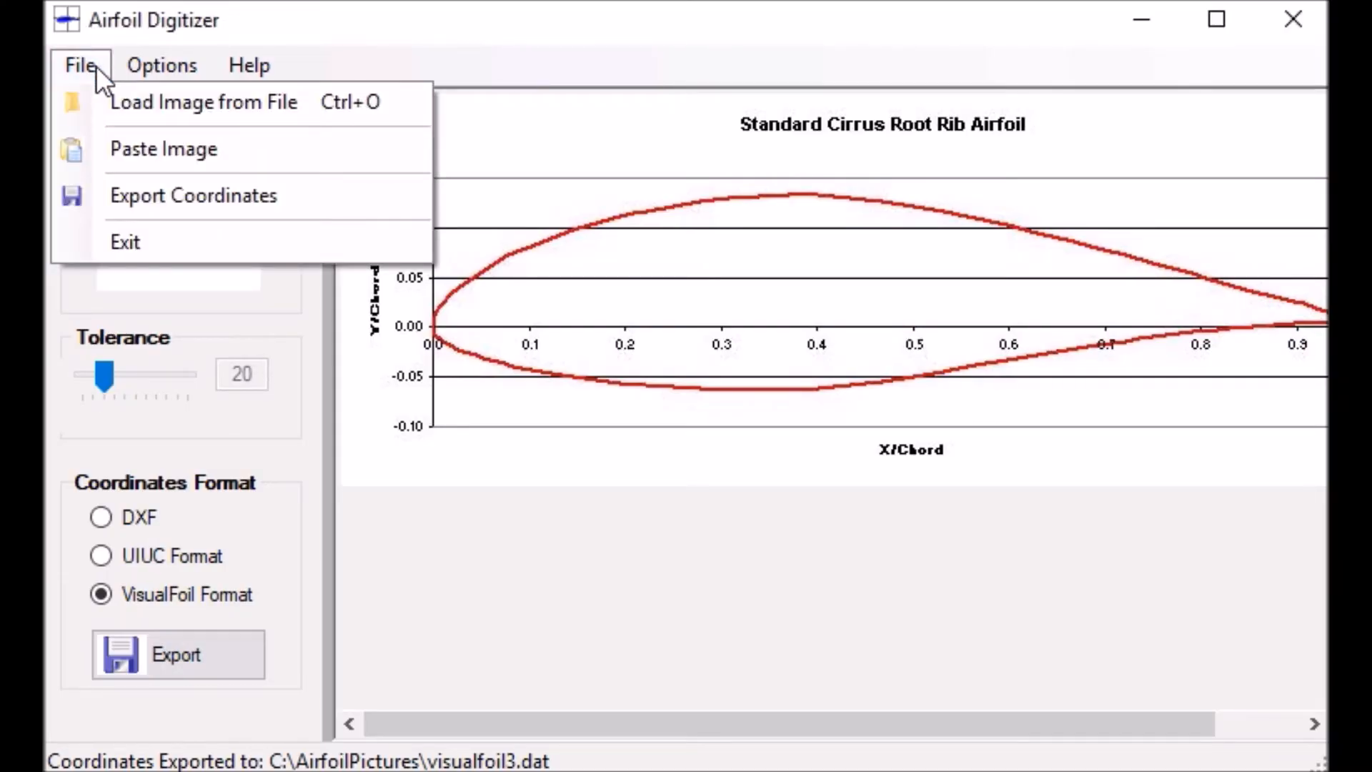
pyautogui.click(146, 104)
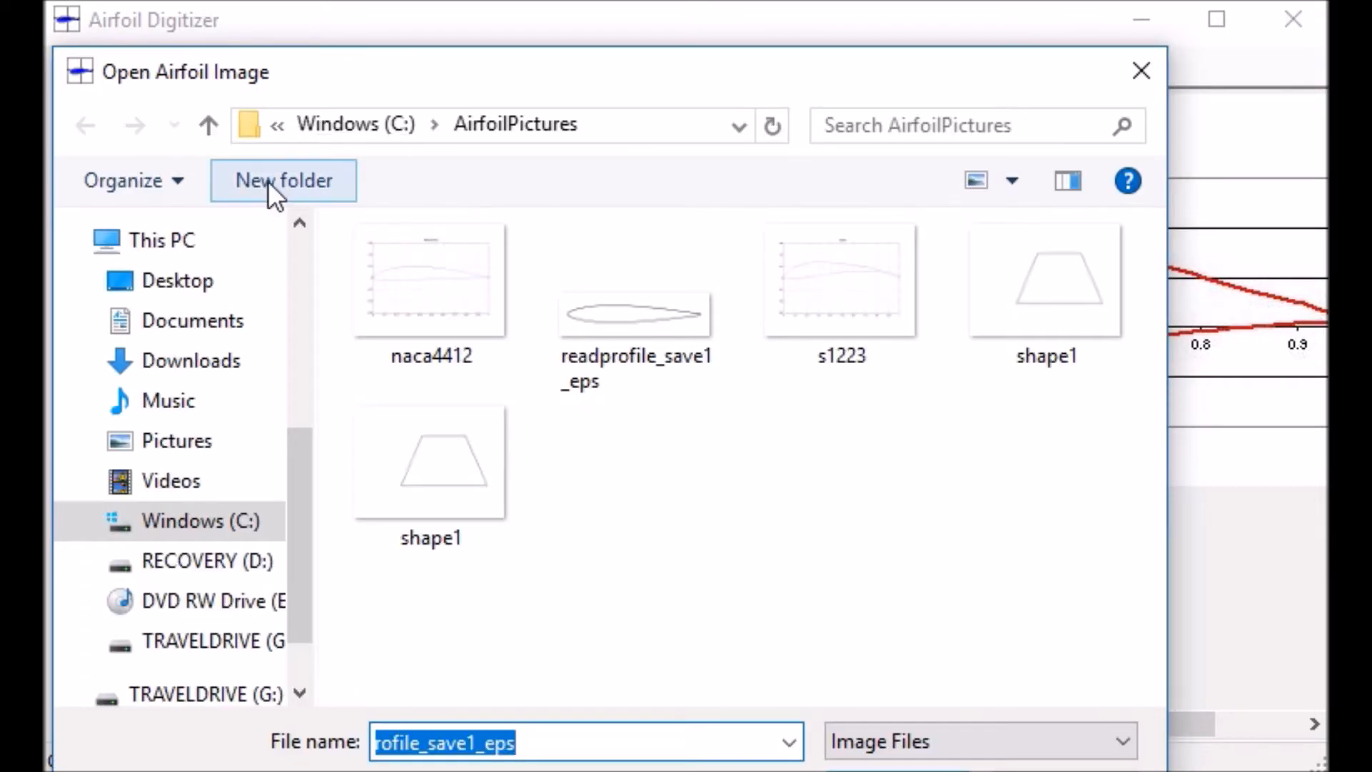
pyautogui.click(823, 286)
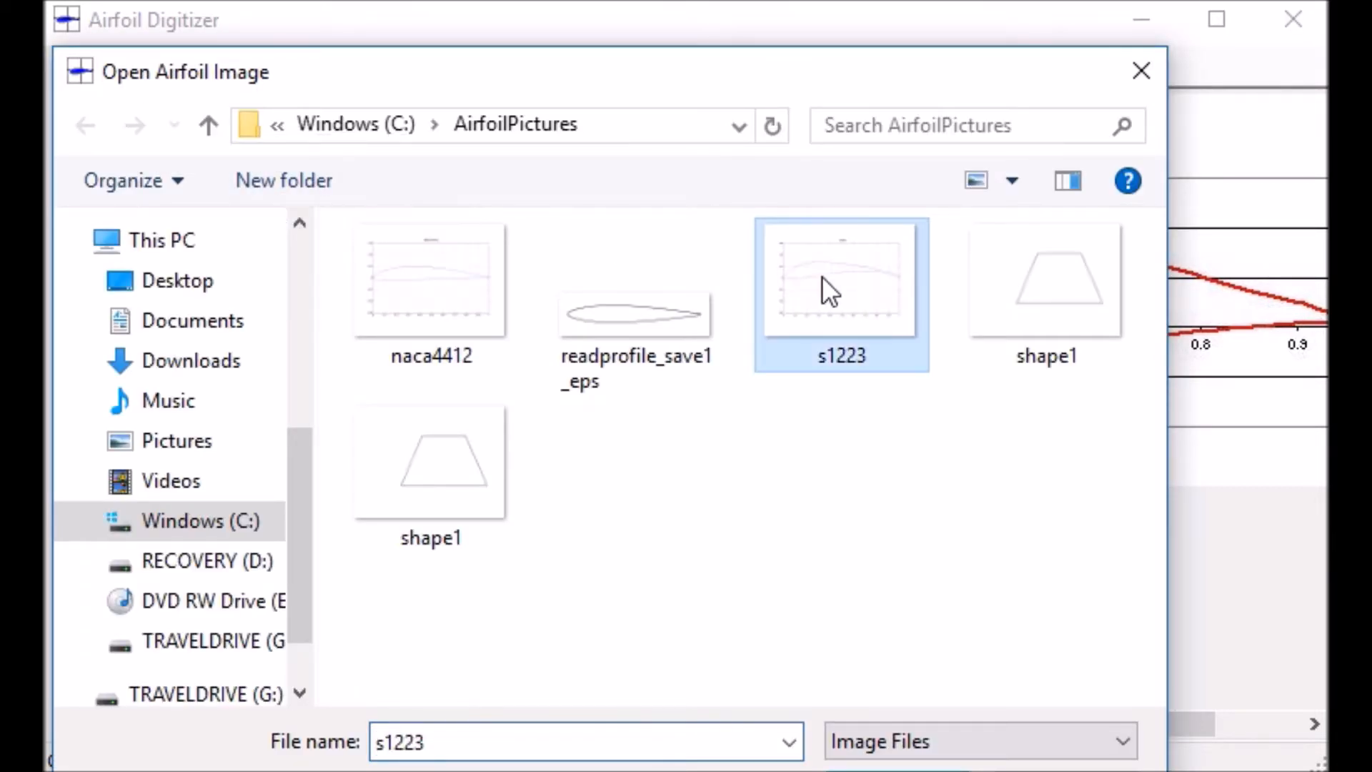
pyautogui.click(881, 771)
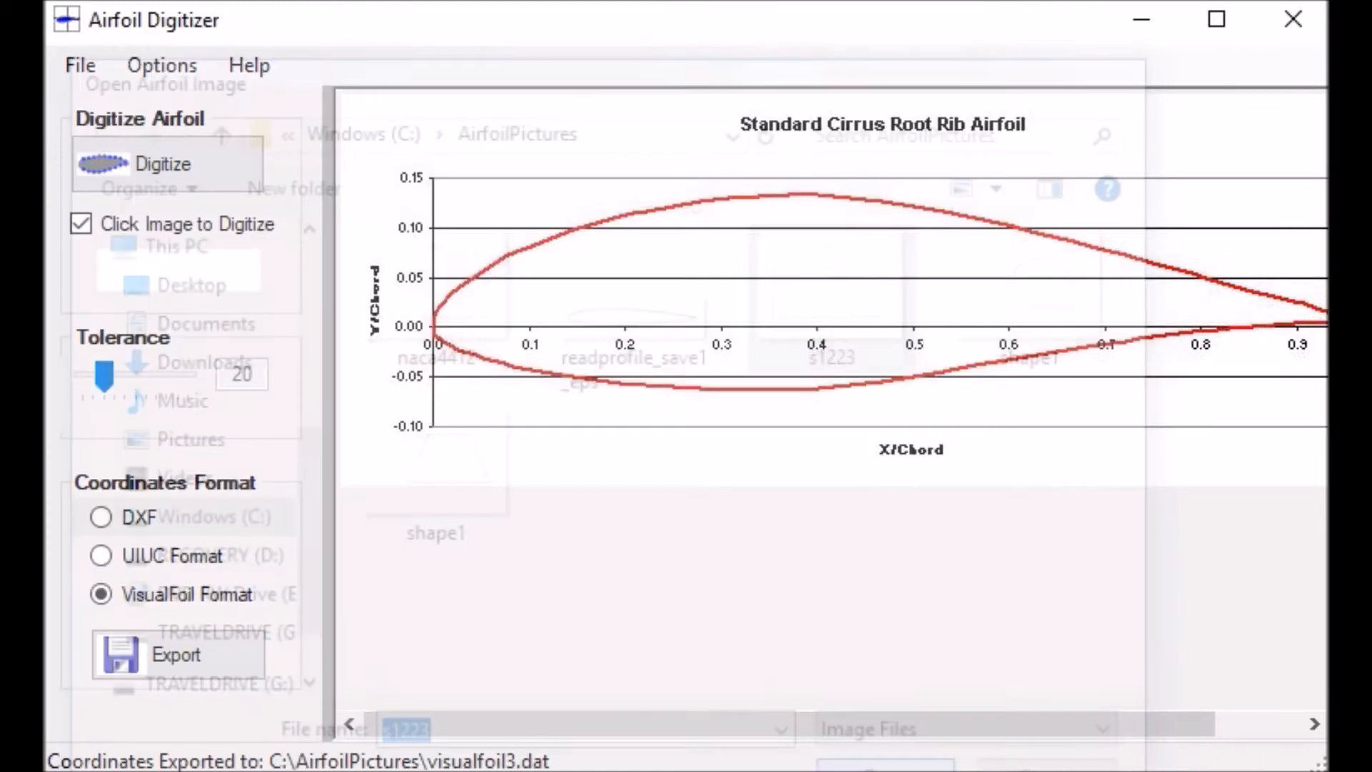
# Digitize the S1223 airfoil by picking a point on its upper curve, and check the traced points along the outline
pyautogui.moveTo(1312, 306); pyautogui.dragTo(1319, 437)
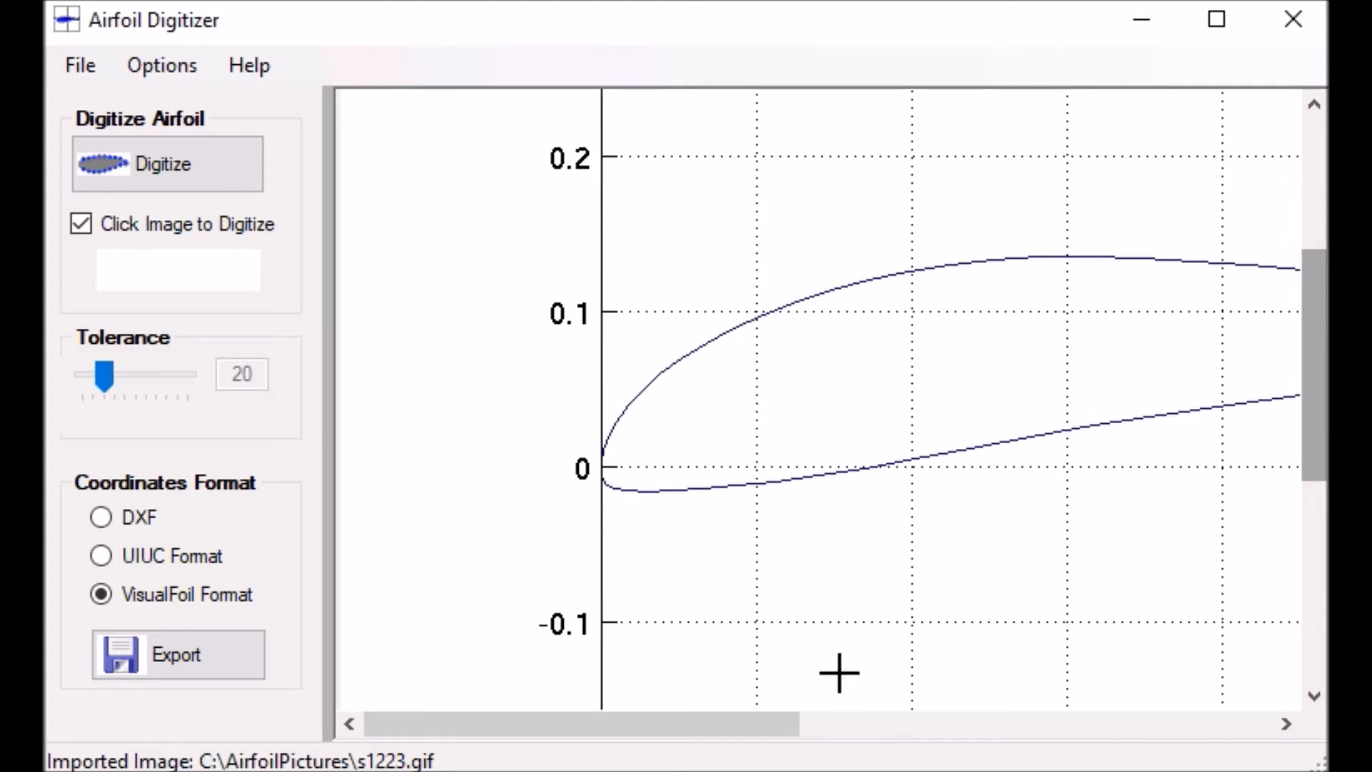
pyautogui.moveTo(702, 729); pyautogui.dragTo(1125, 717)
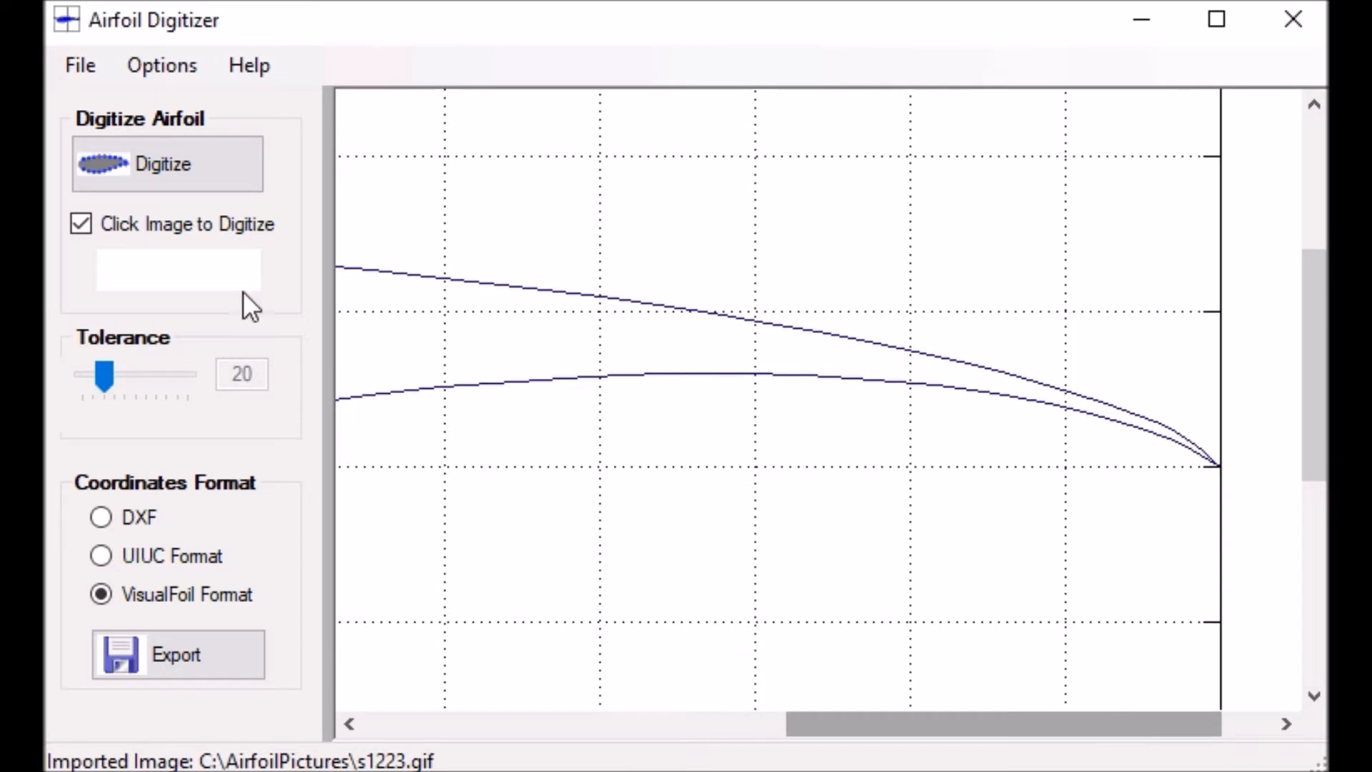
pyautogui.click(533, 288)
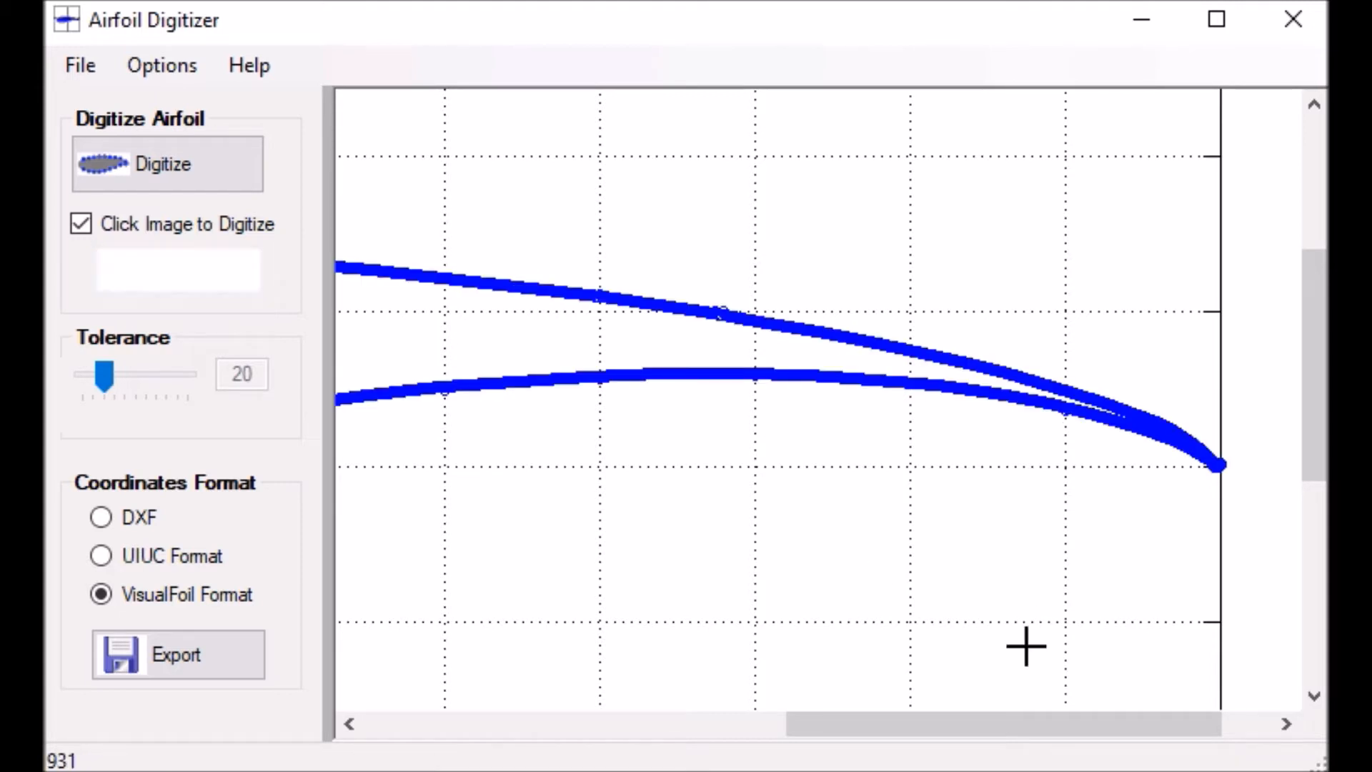
pyautogui.moveTo(1009, 717); pyautogui.dragTo(643, 713)
pyautogui.scroll(5, 788, 641)
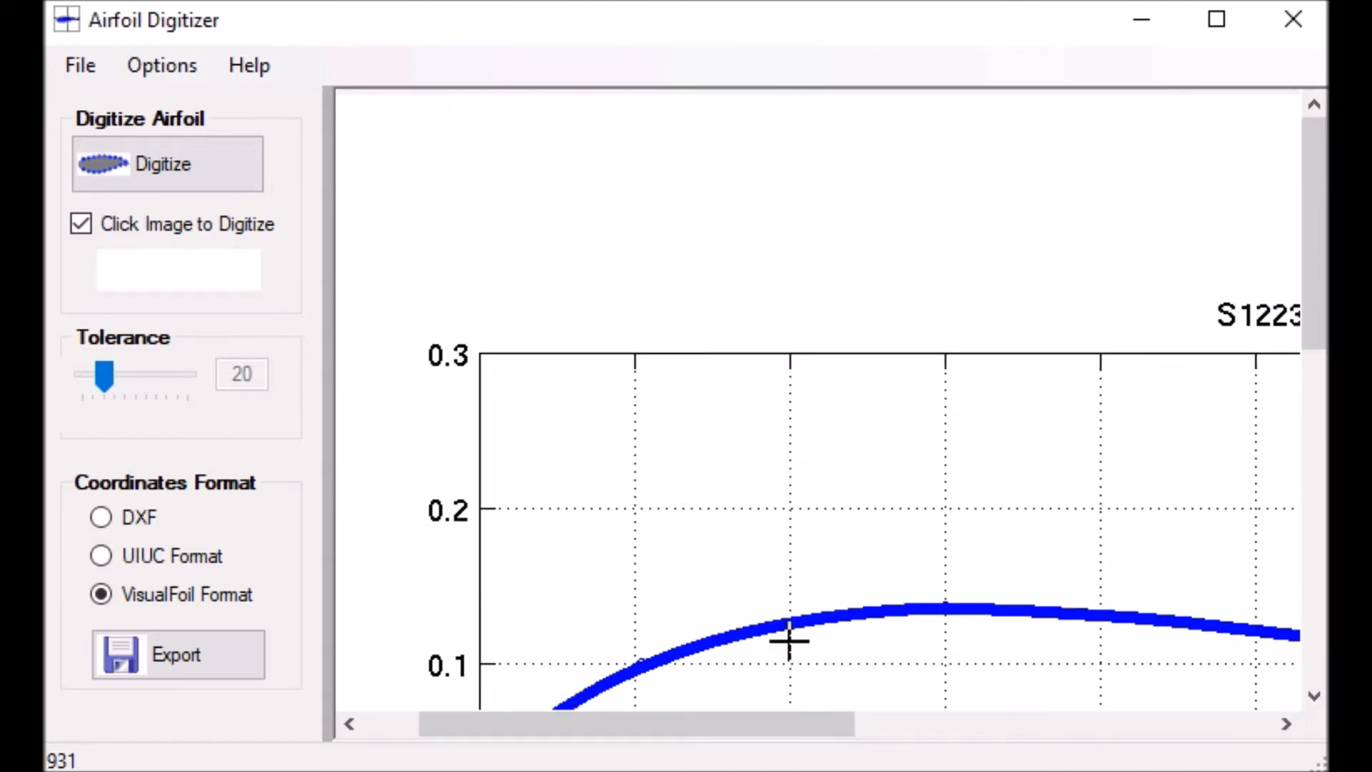
pyautogui.scroll(-3, 789, 641)
pyautogui.scroll(-6, 789, 642)
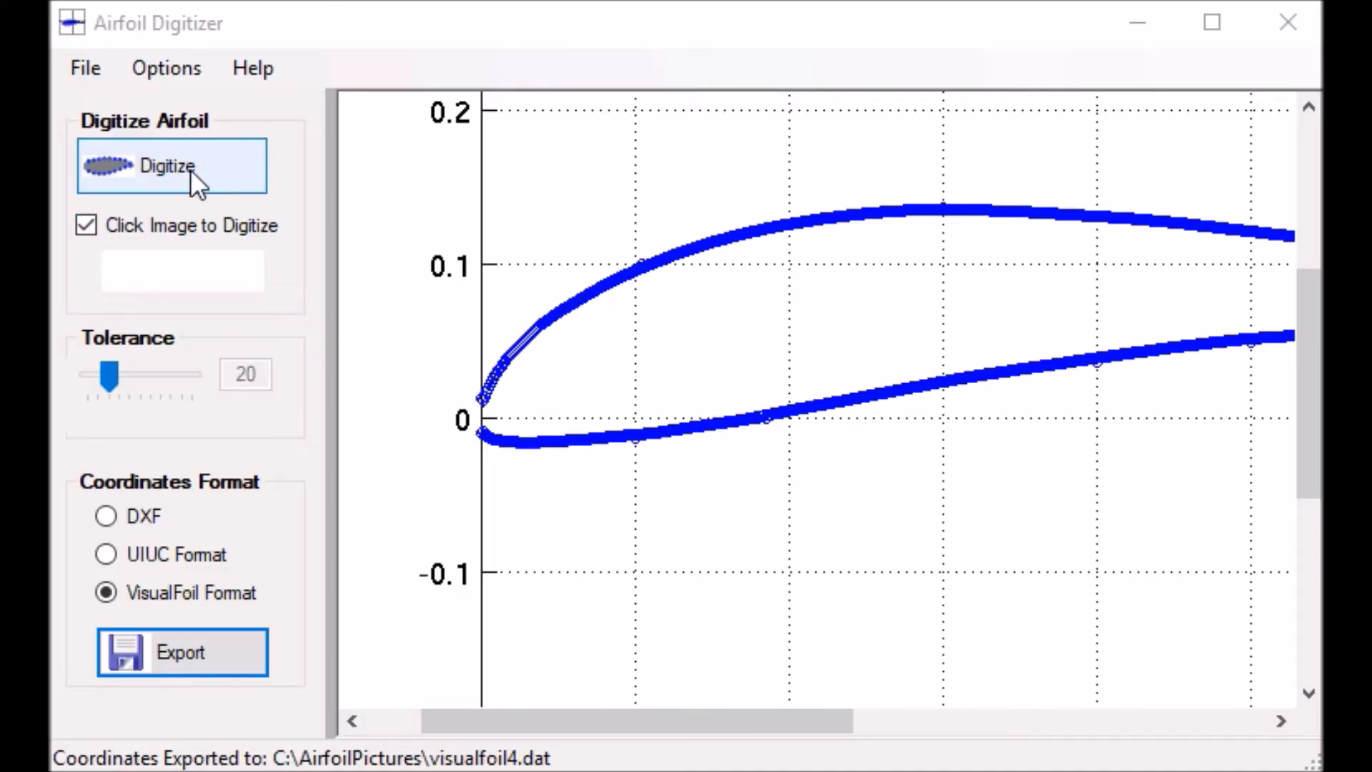
# In the export options, review the choices for number of X-spacings and set the airfoil name to s1223-AirfoilDigitizer
pyautogui.click(152, 64)
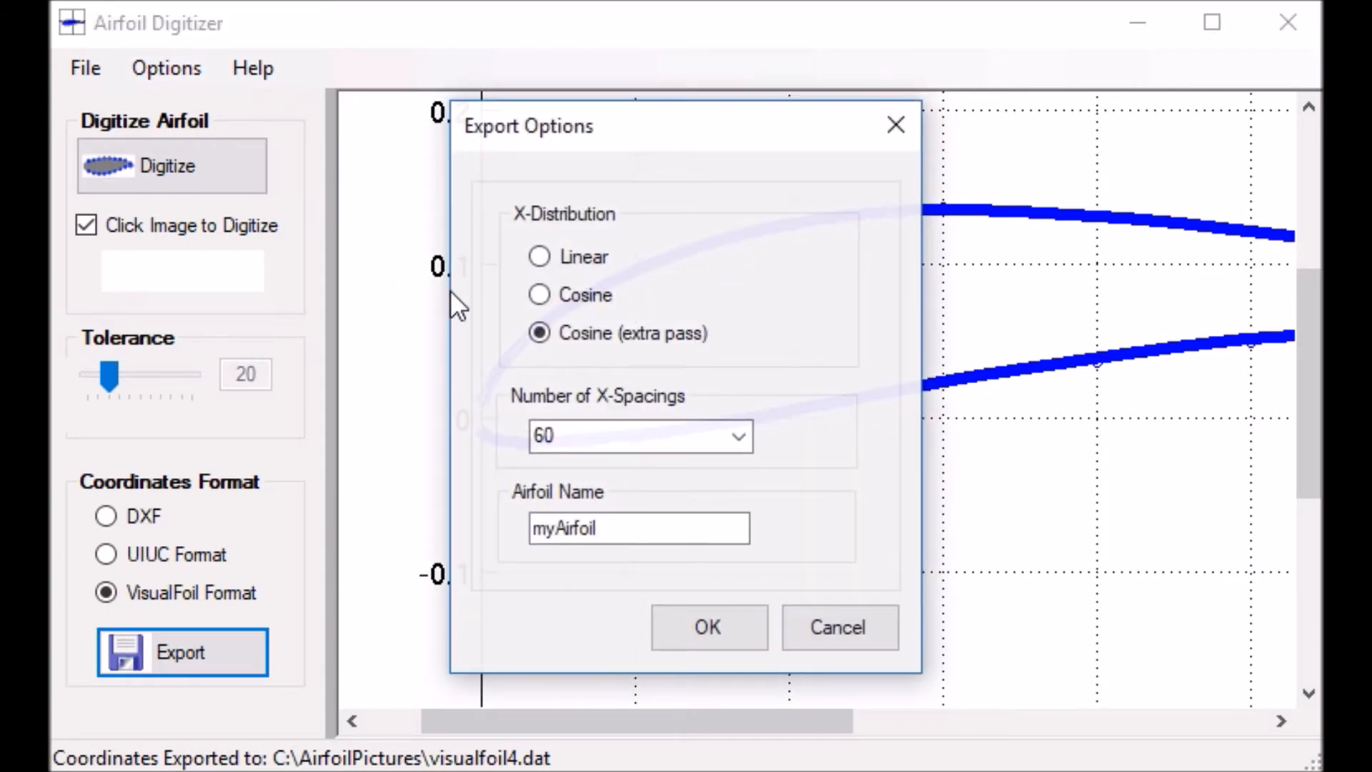
pyautogui.click(741, 436)
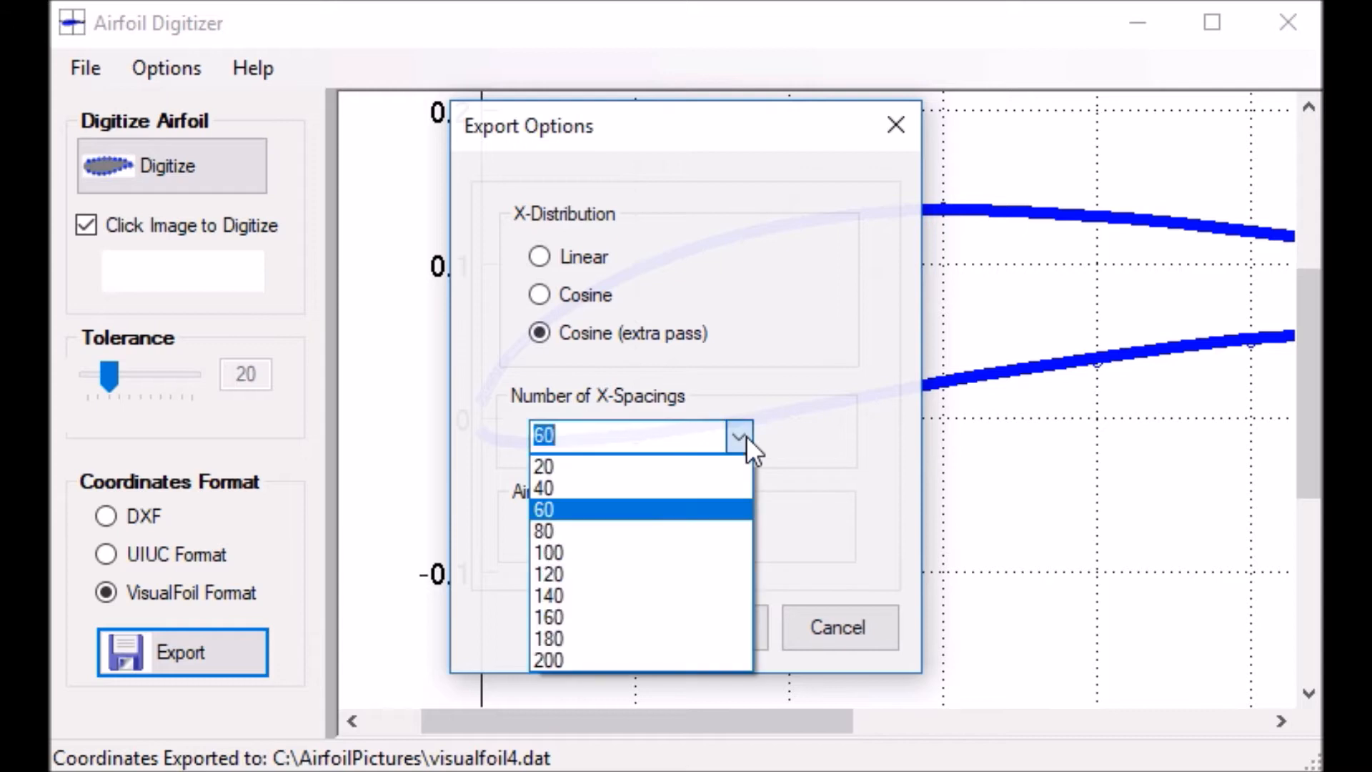
pyautogui.click(756, 377)
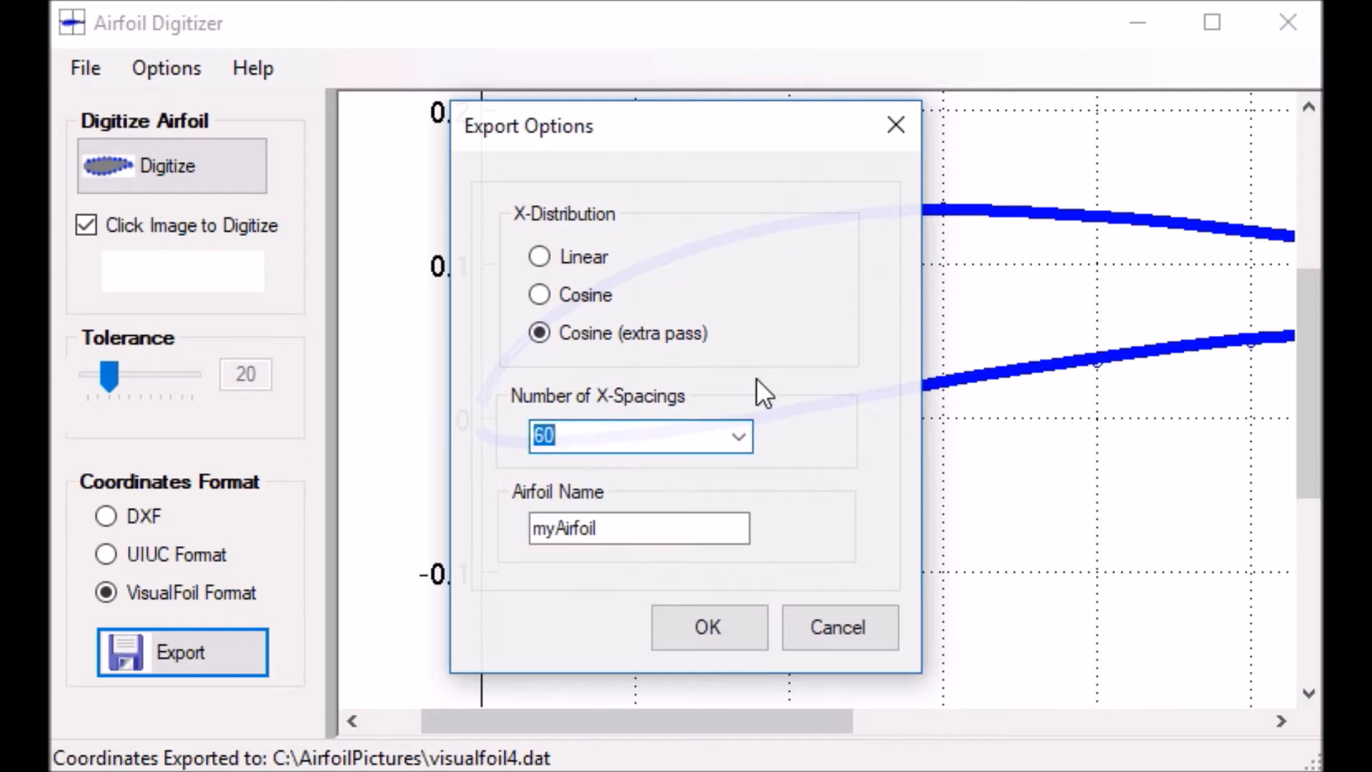
pyautogui.click(649, 532)
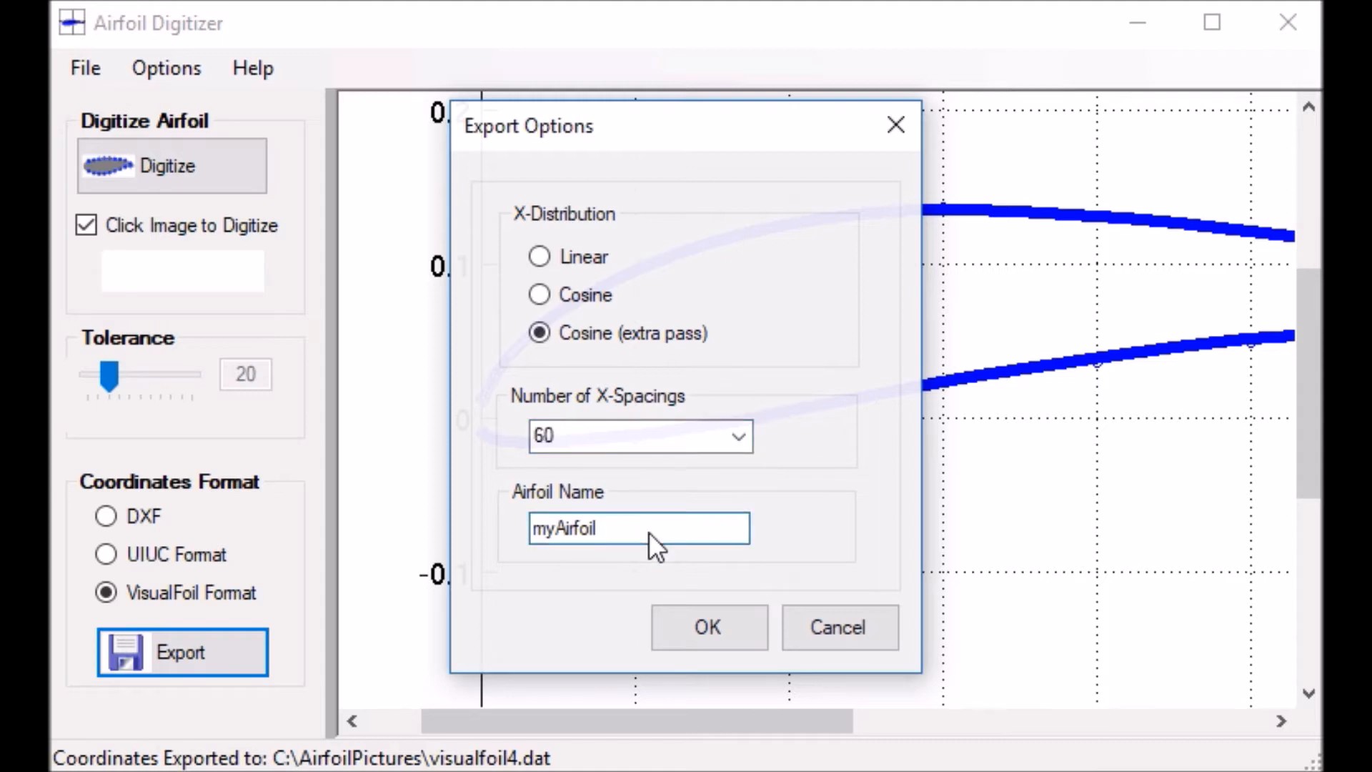
pyautogui.moveTo(649, 533); pyautogui.dragTo(512, 546)
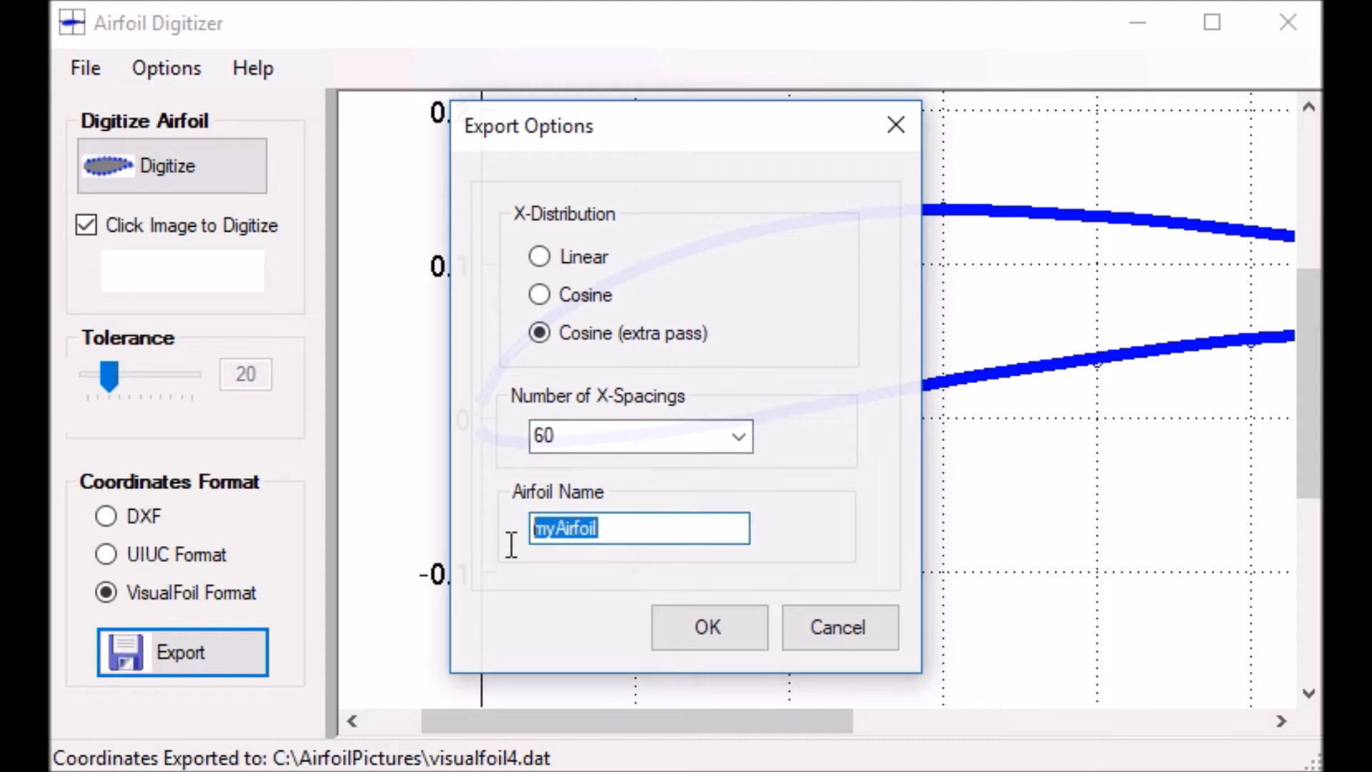
pyautogui.write('s1')
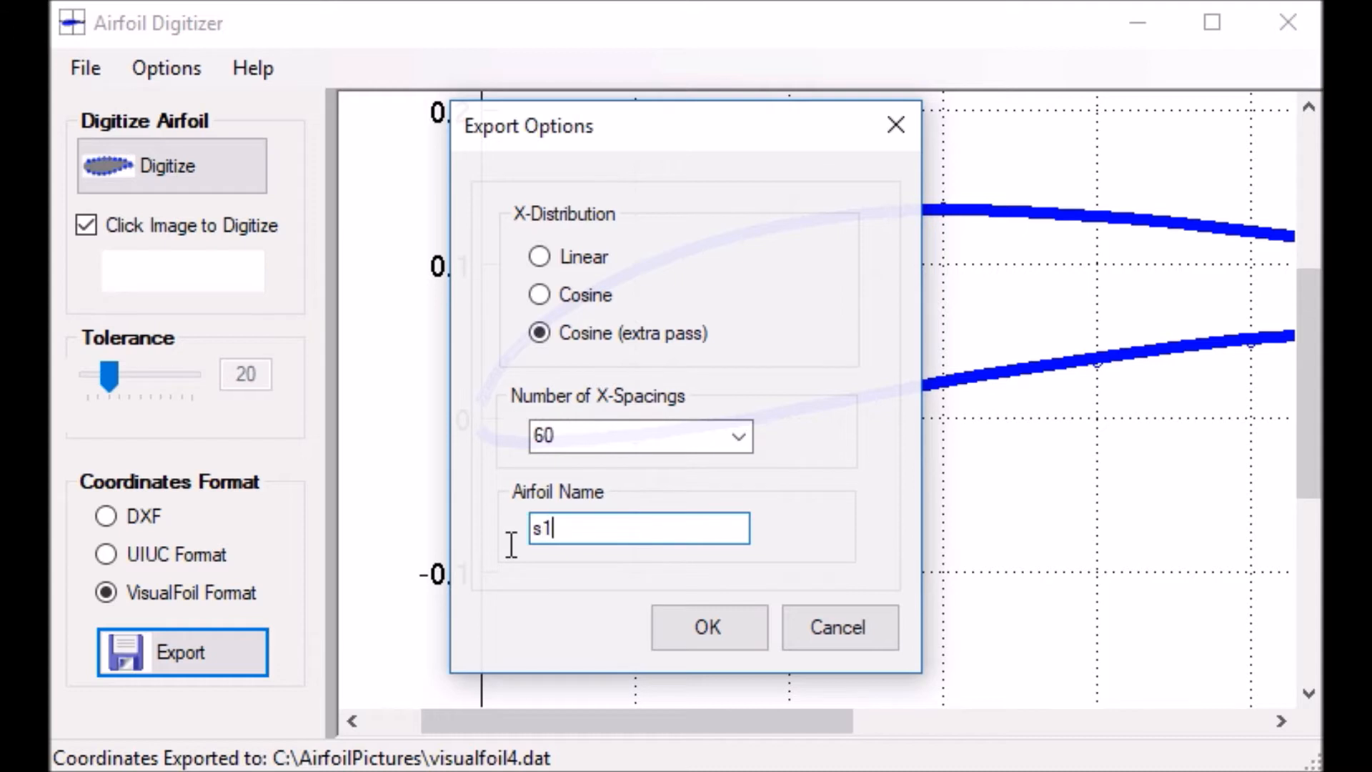
pyautogui.write('223-AirfoilDigiti')
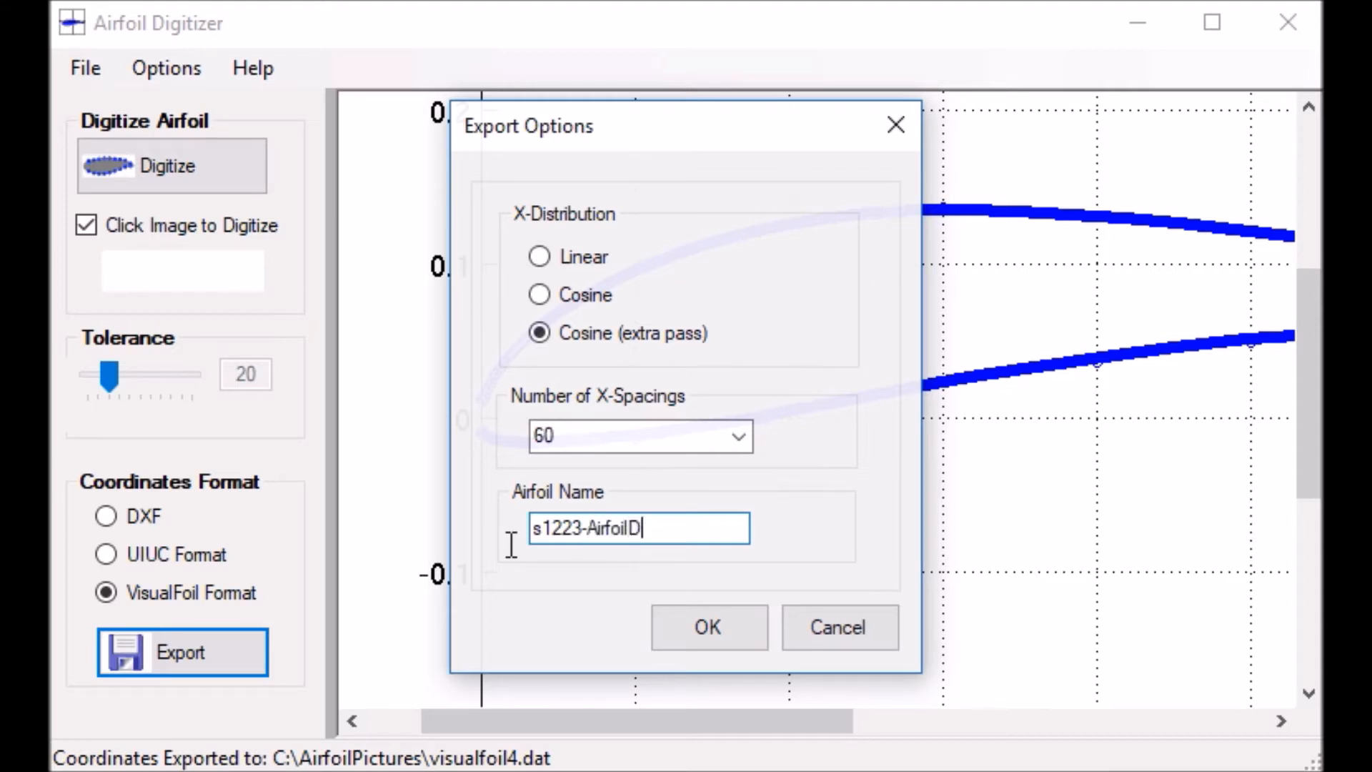
pyautogui.write('zer')
pyautogui.click(698, 632)
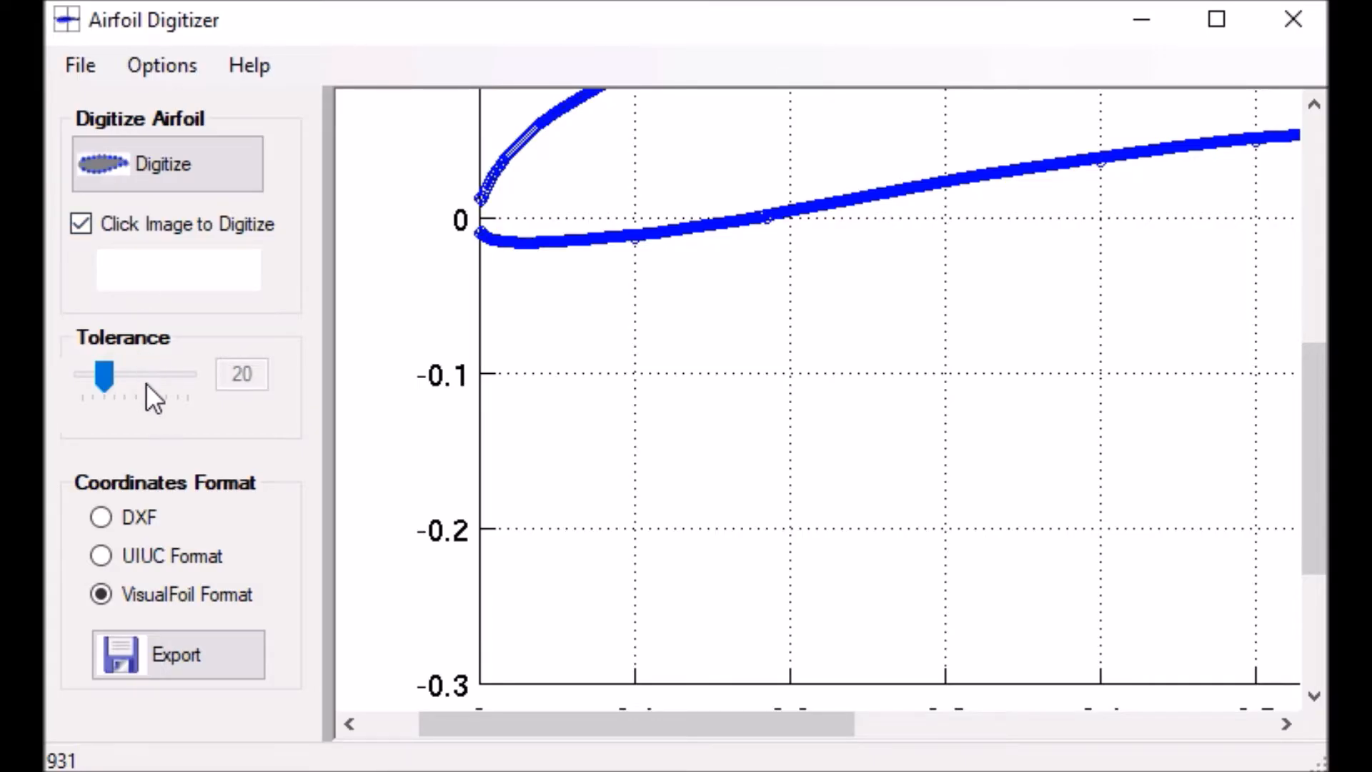
# Export the S1223 coordinates in VisualFoil format as visualfoil4.dat in the AirfoilPictures folder
pyautogui.click(158, 648)
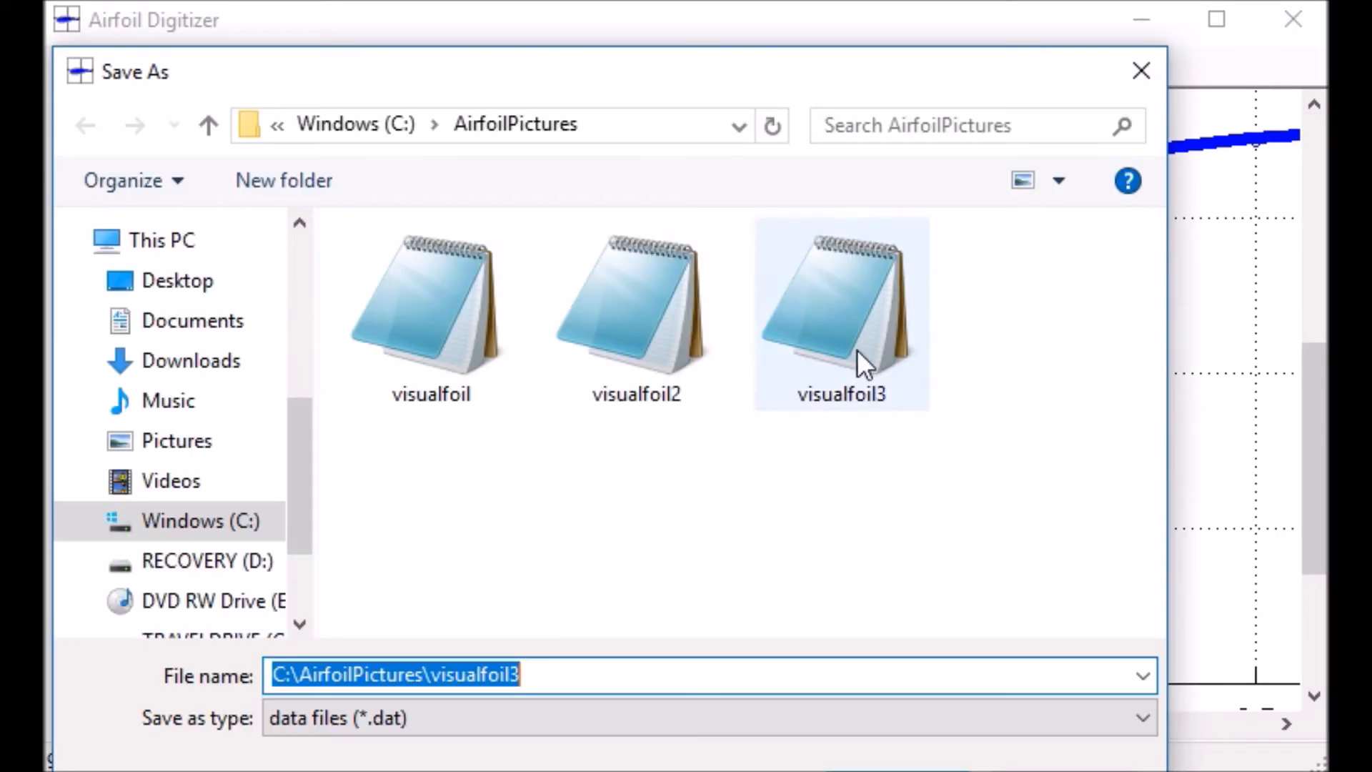
pyautogui.click(857, 350)
pyautogui.doubleClick(392, 677)
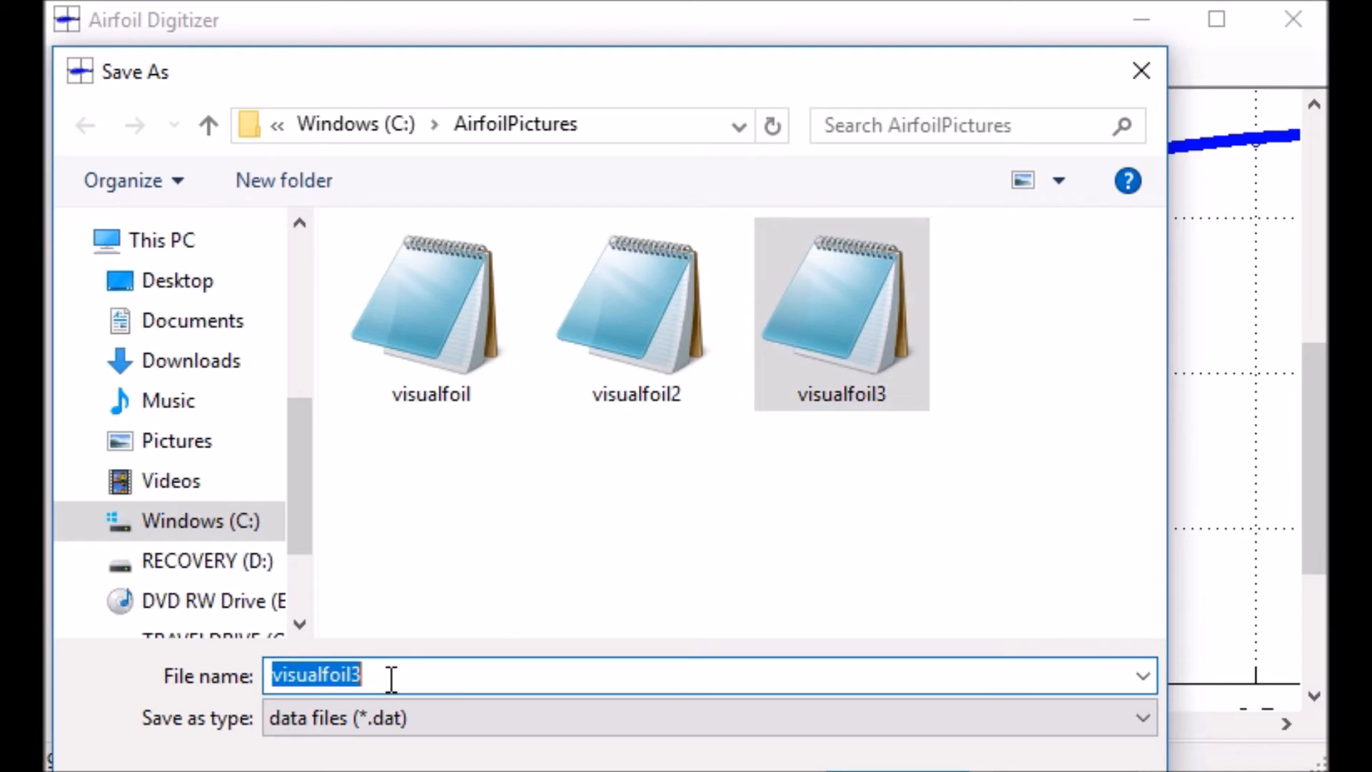
pyautogui.click(392, 677)
pyautogui.press('BackSpace')
pyautogui.write('4.dat')
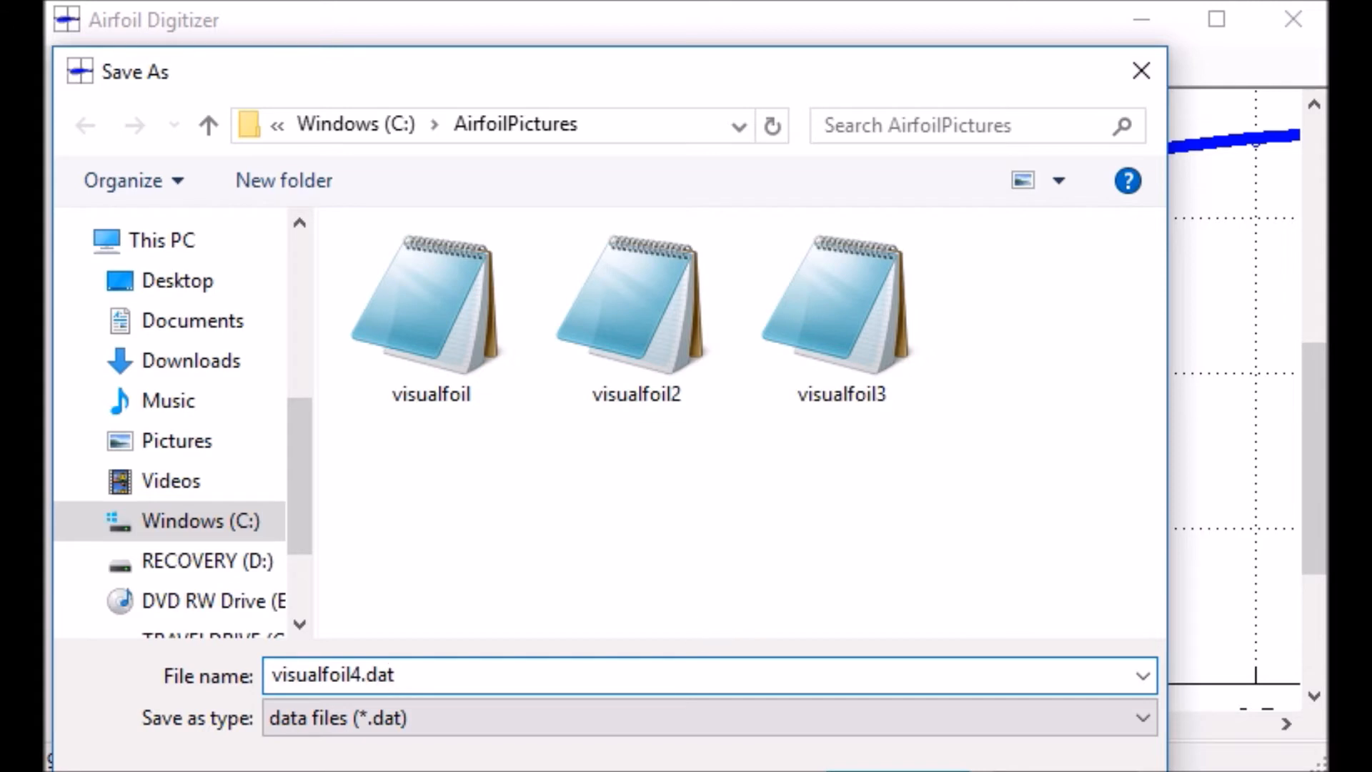
pyautogui.press('Return')
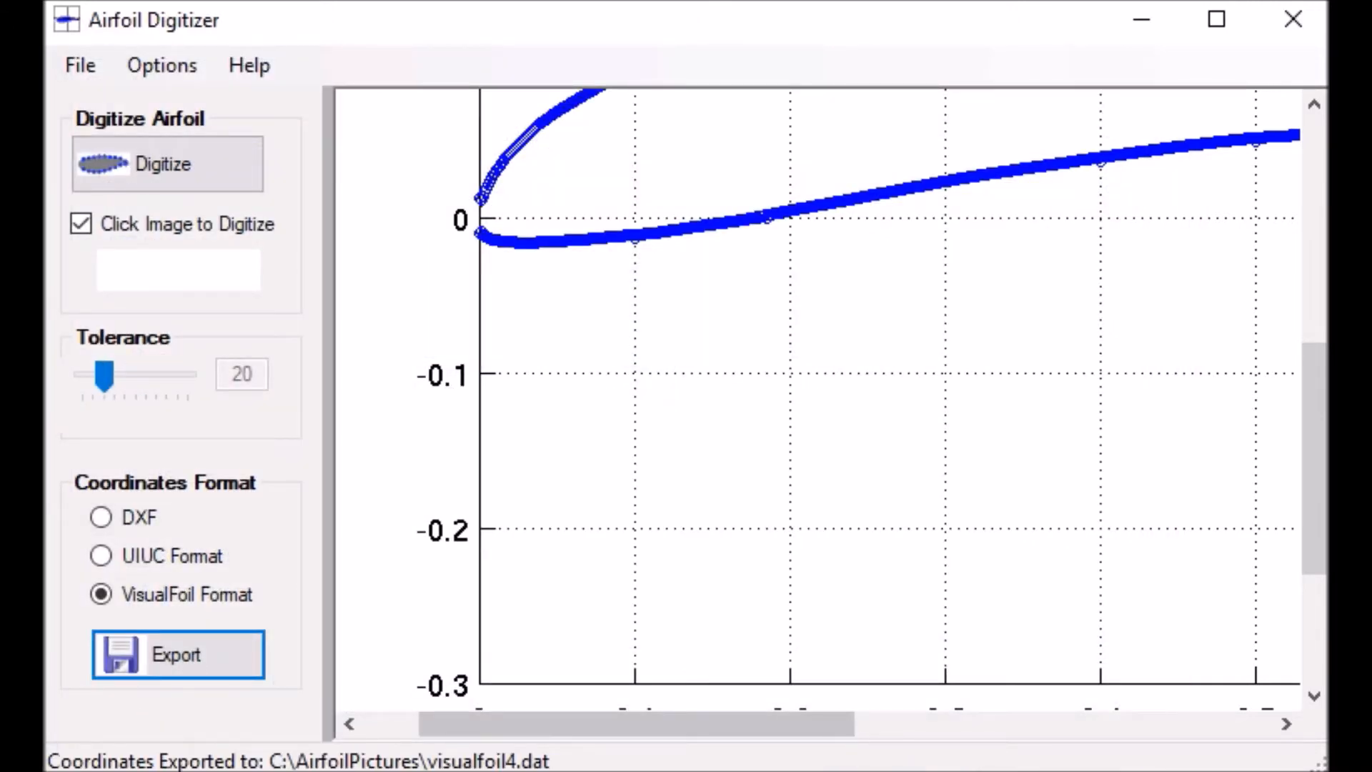
# Load the naca4412 image from AirfoilPictures and digitize the airfoil from a point on its upper curve
pyautogui.hotkey('alt', 'Tab')
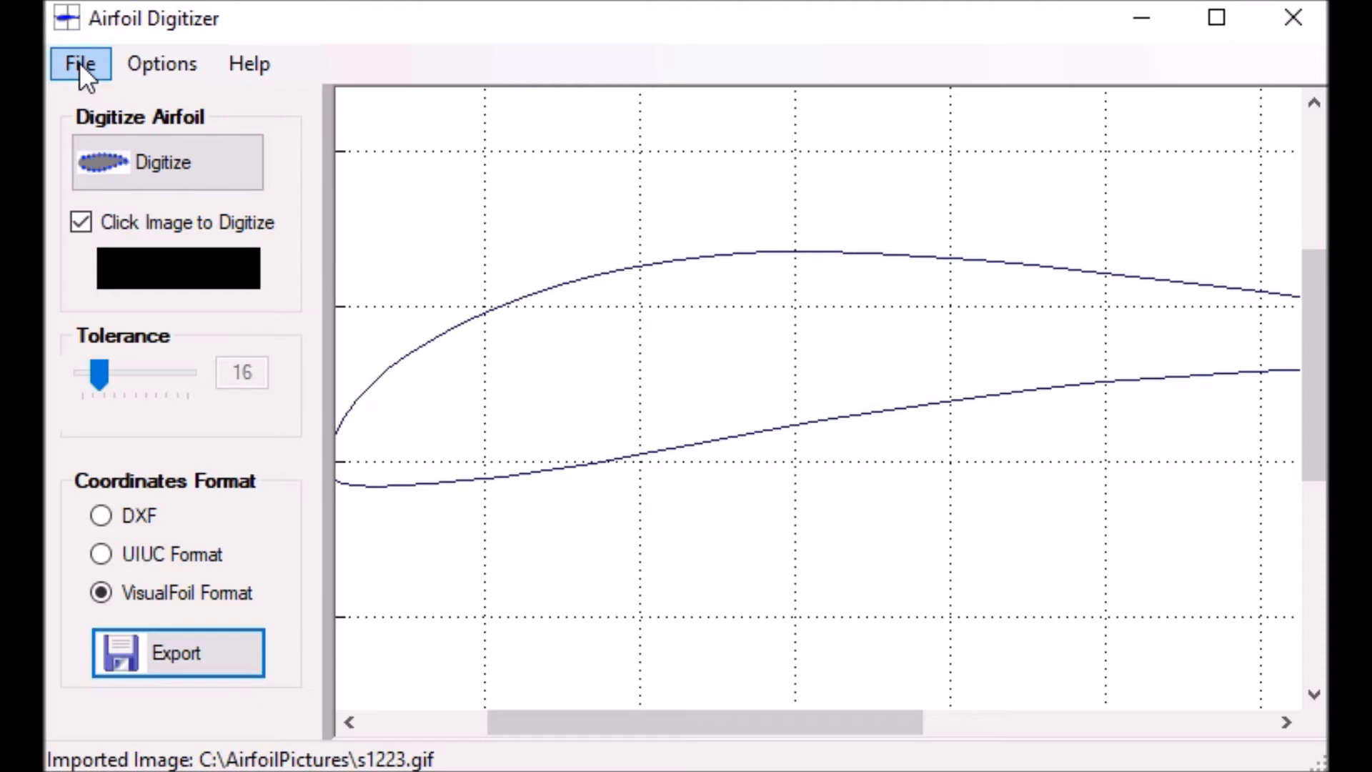
pyautogui.click(80, 62)
pyautogui.click(121, 100)
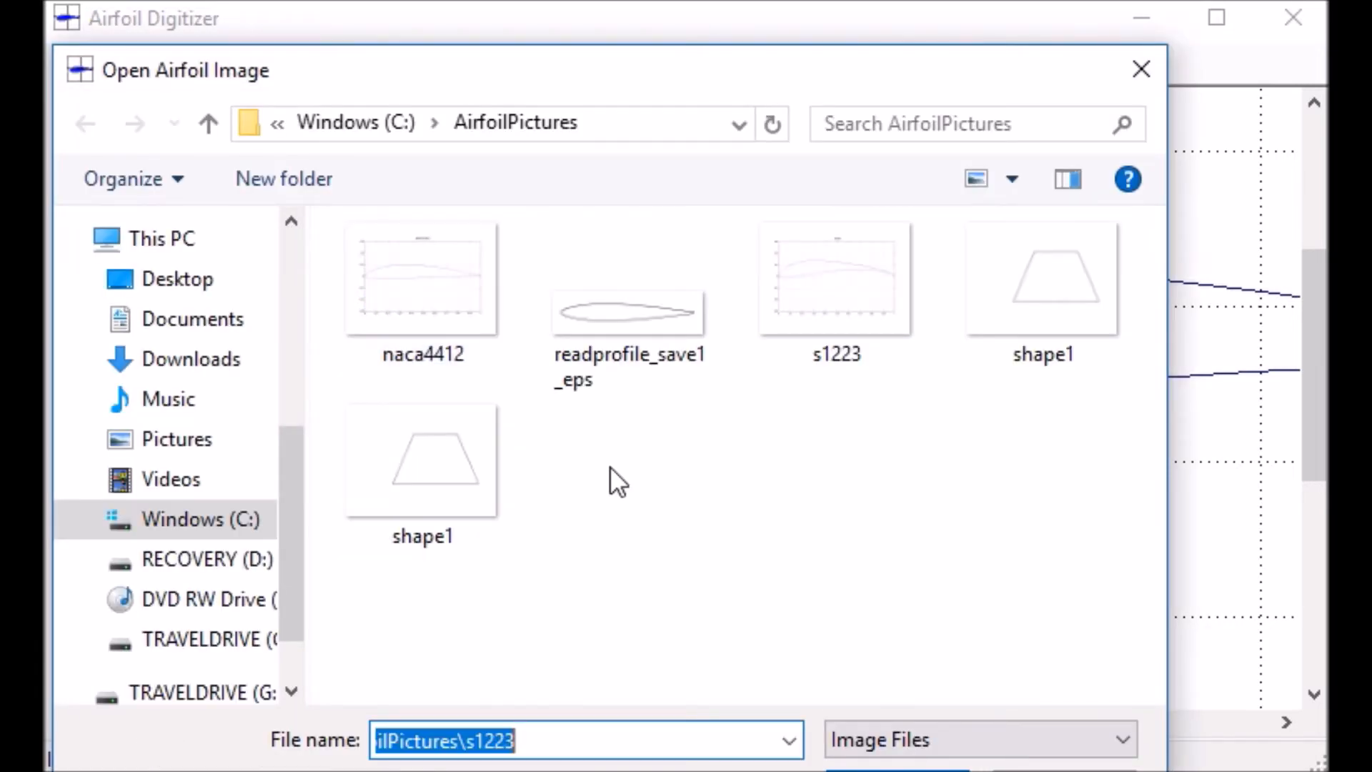
pyautogui.click(428, 314)
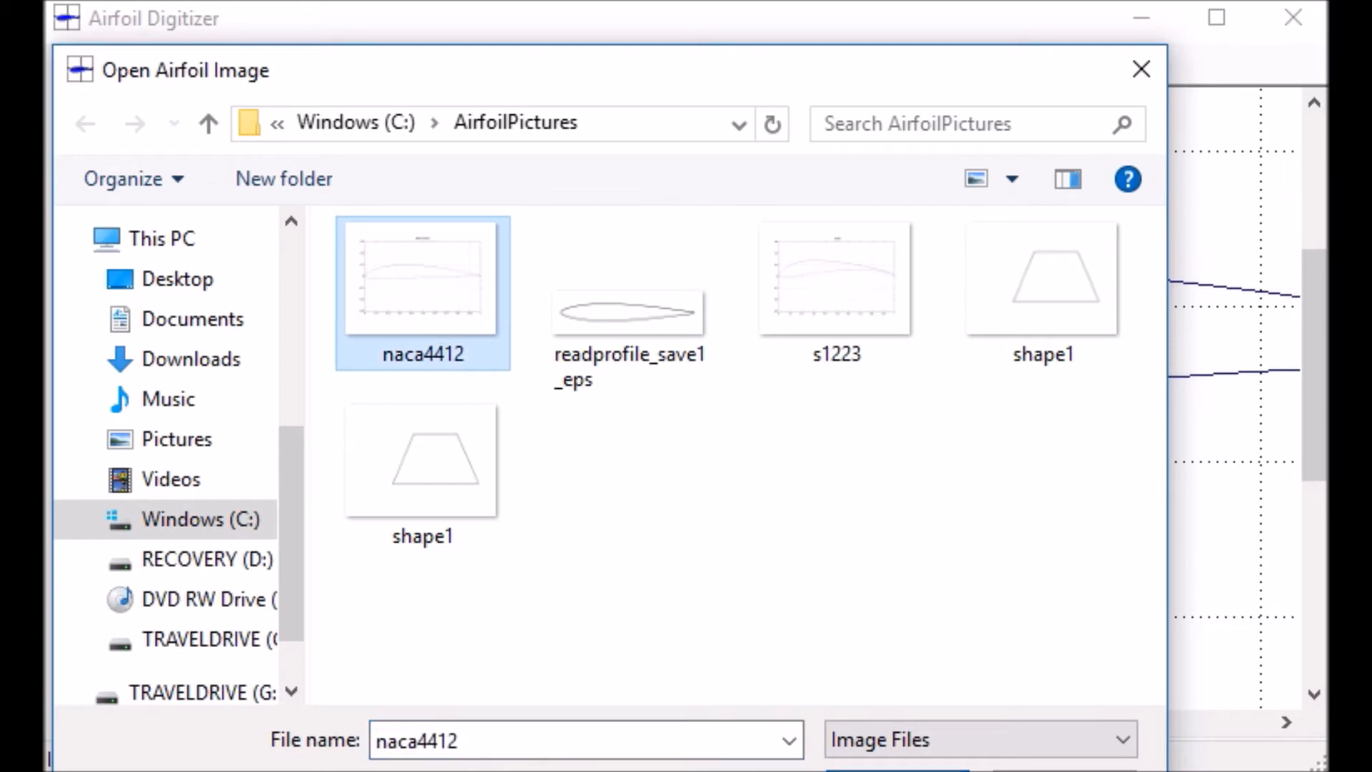
pyautogui.click(893, 768)
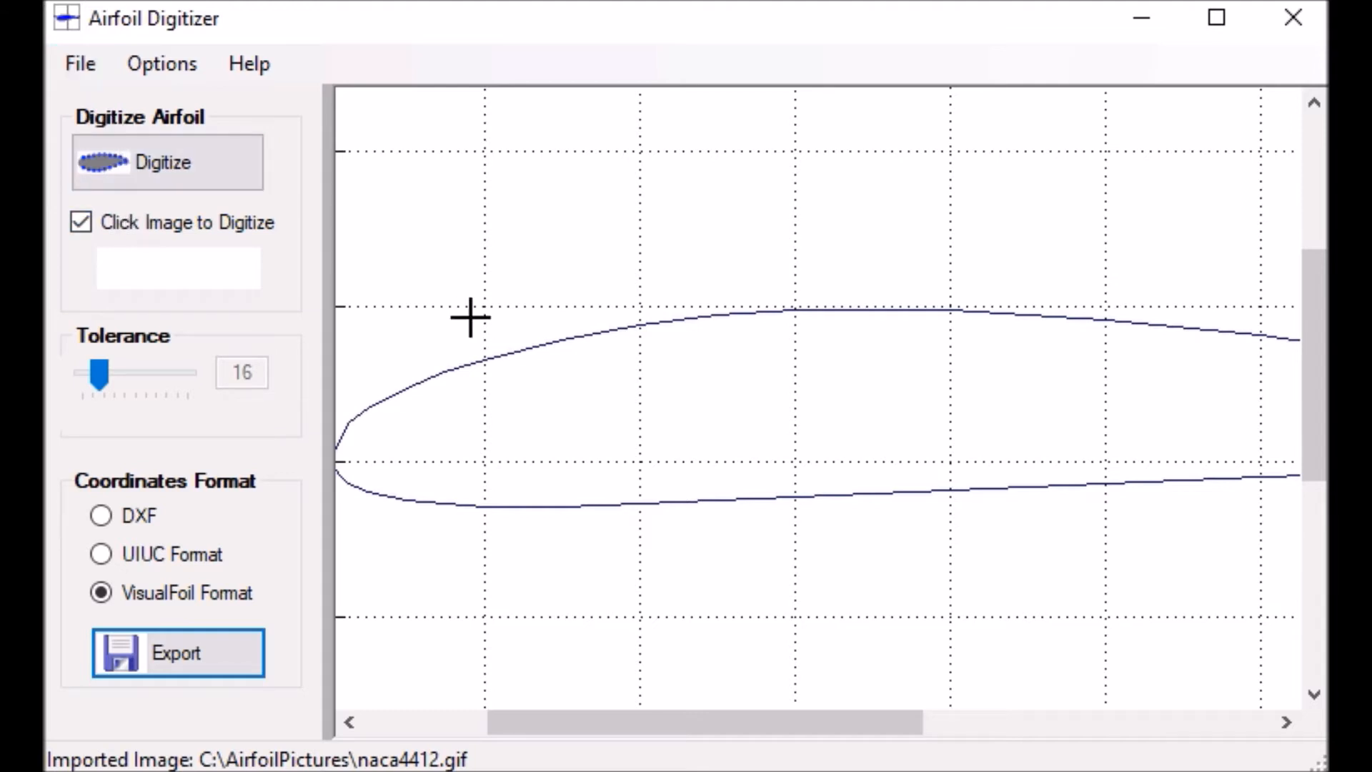
pyautogui.click(509, 352)
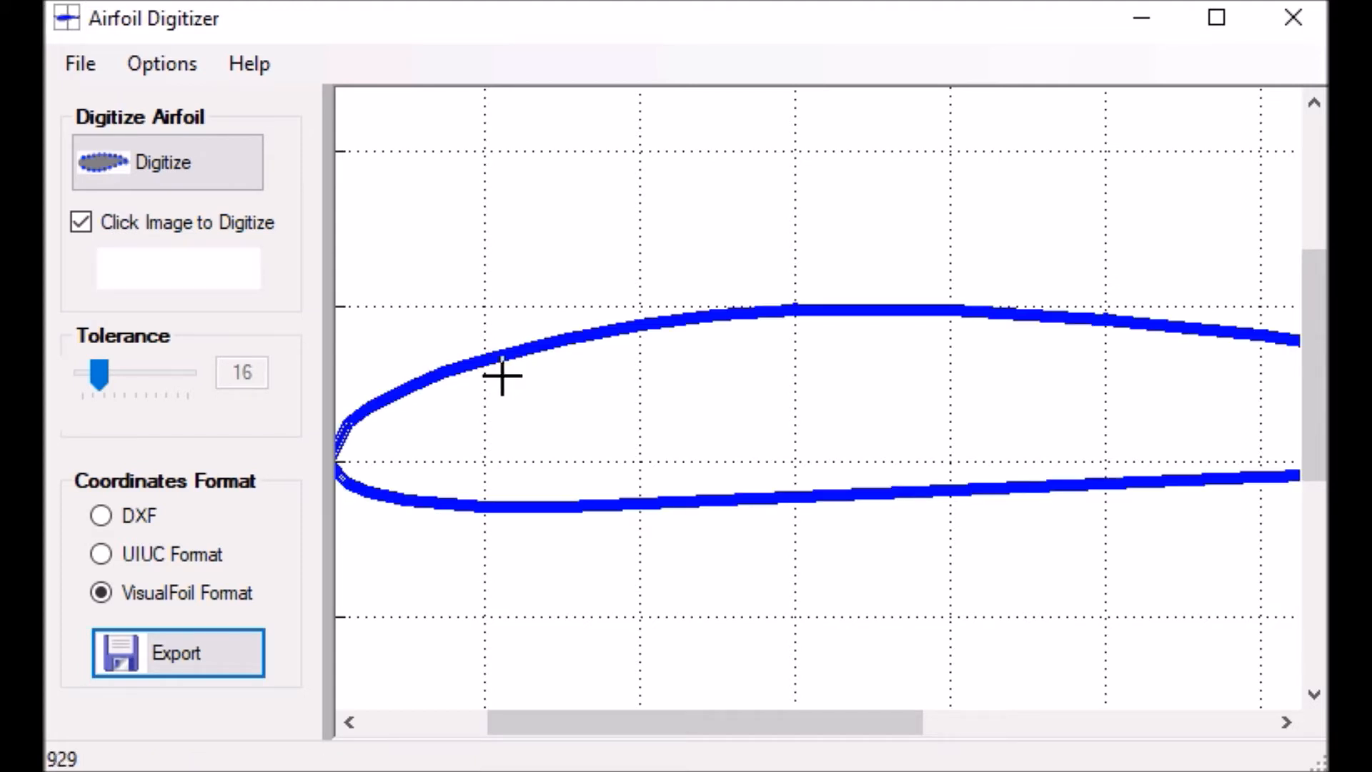
pyautogui.moveTo(567, 721); pyautogui.dragTo(861, 714)
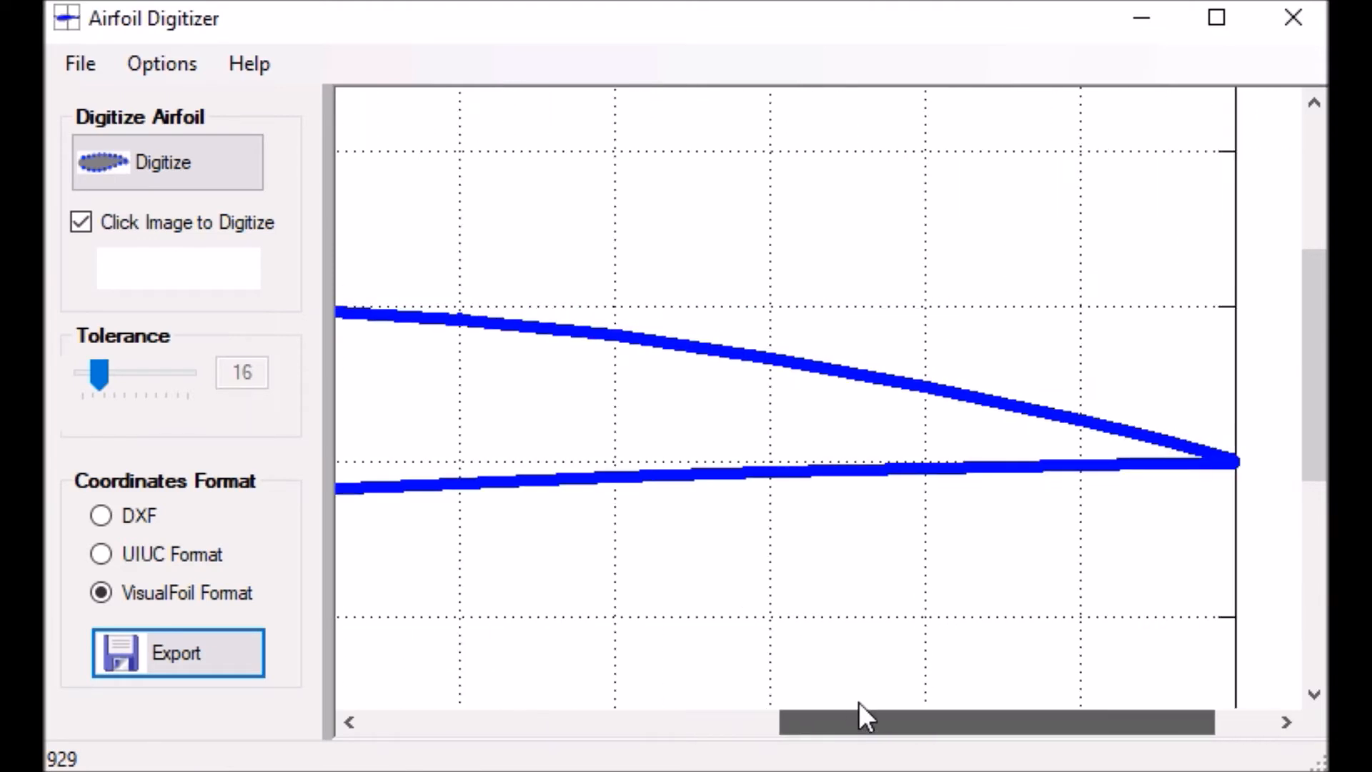
# Export the NACA 4412 coordinates in VisualFoil format as visualfoil6.dat in the AirfoilPictures folder
pyautogui.click(133, 645)
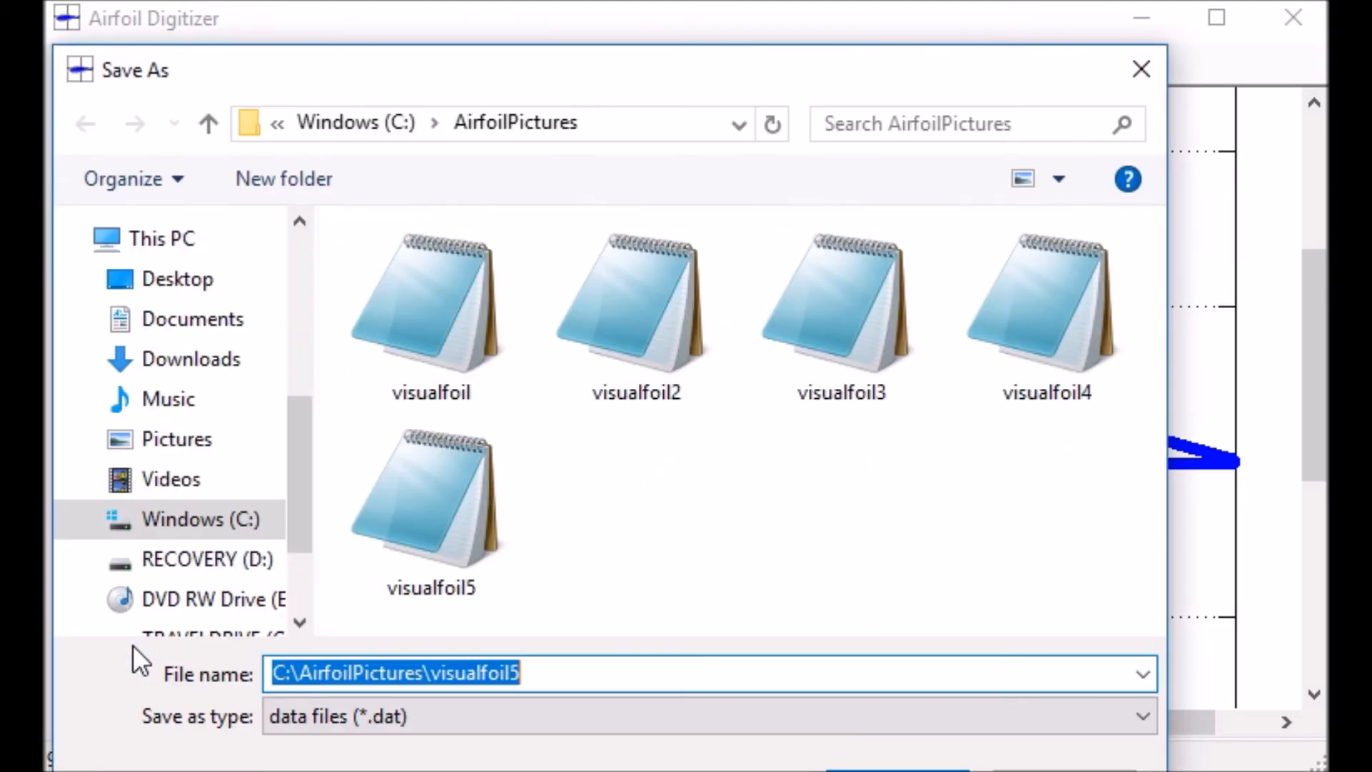
pyautogui.click(464, 554)
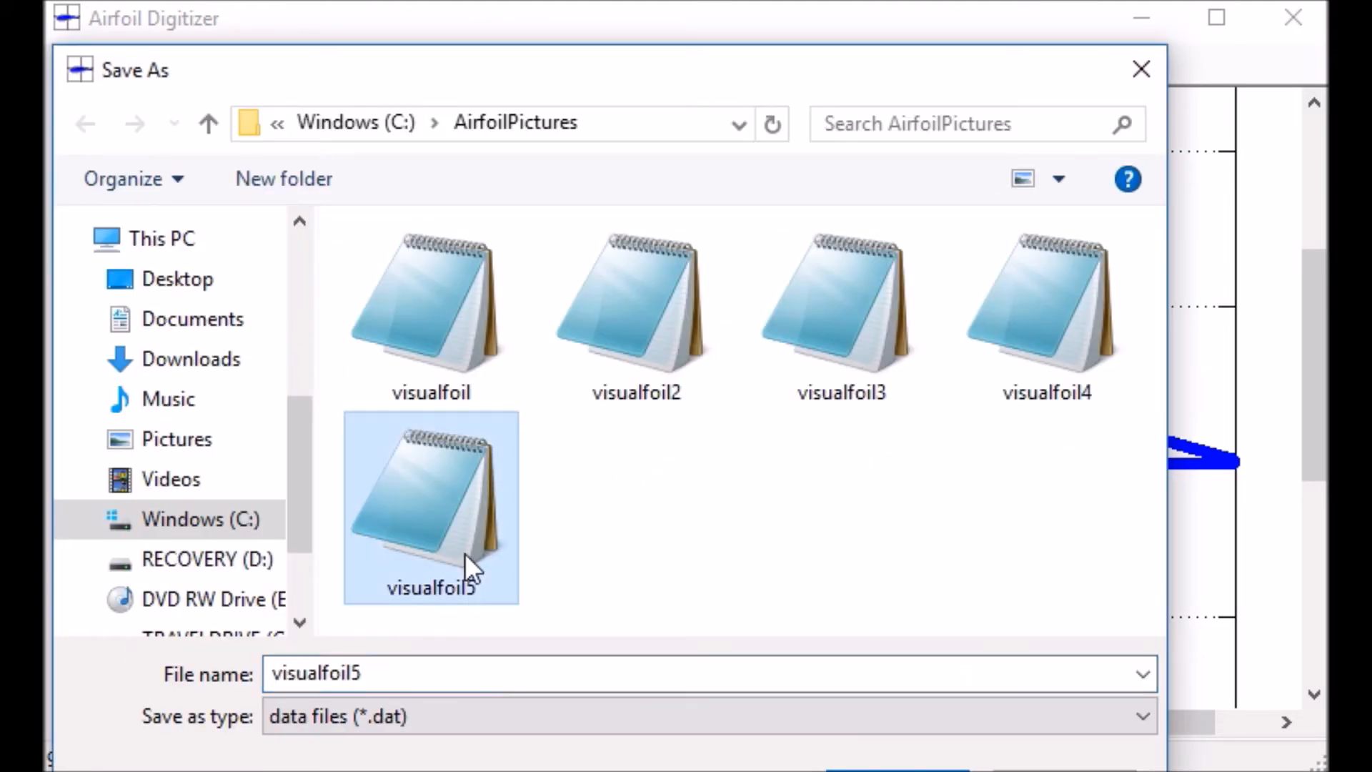
pyautogui.click(409, 674)
pyautogui.click(412, 676)
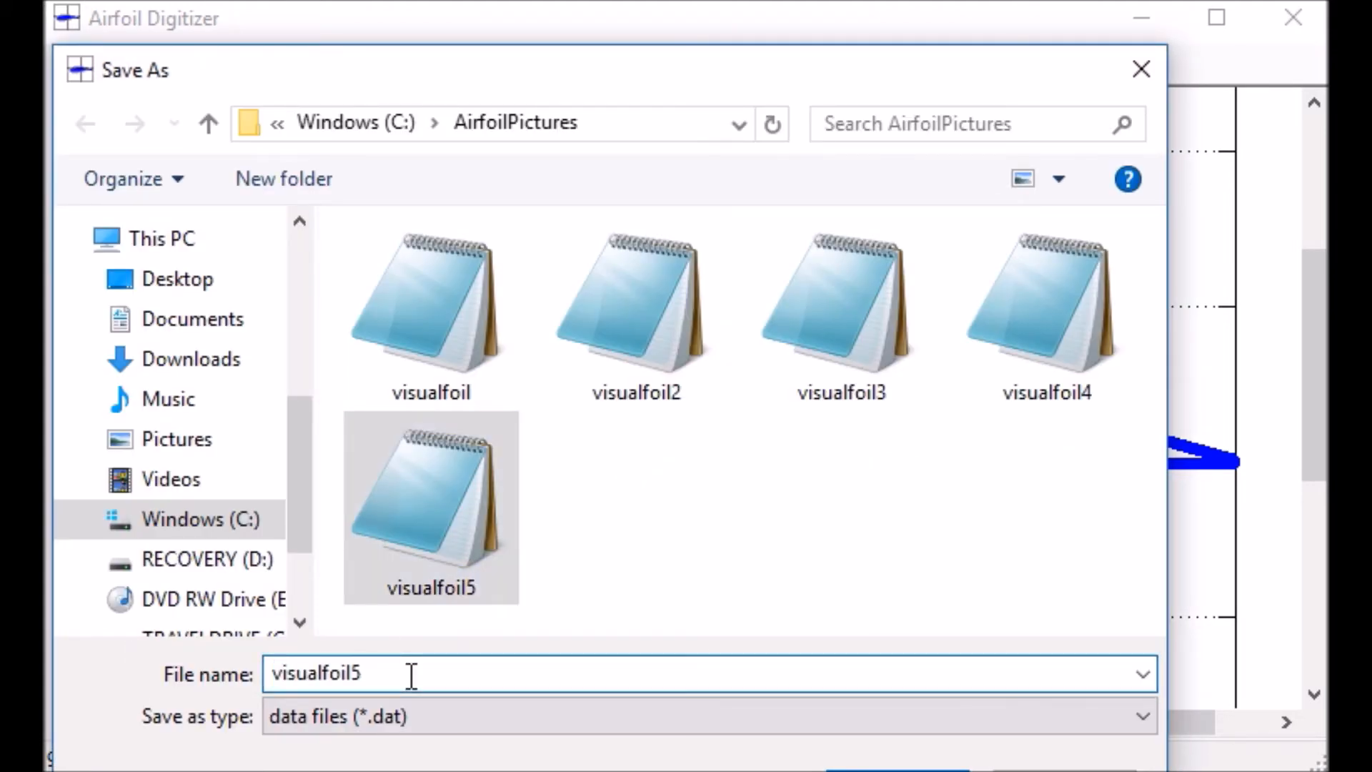
pyautogui.press('BackSpace')
pyautogui.write('6')
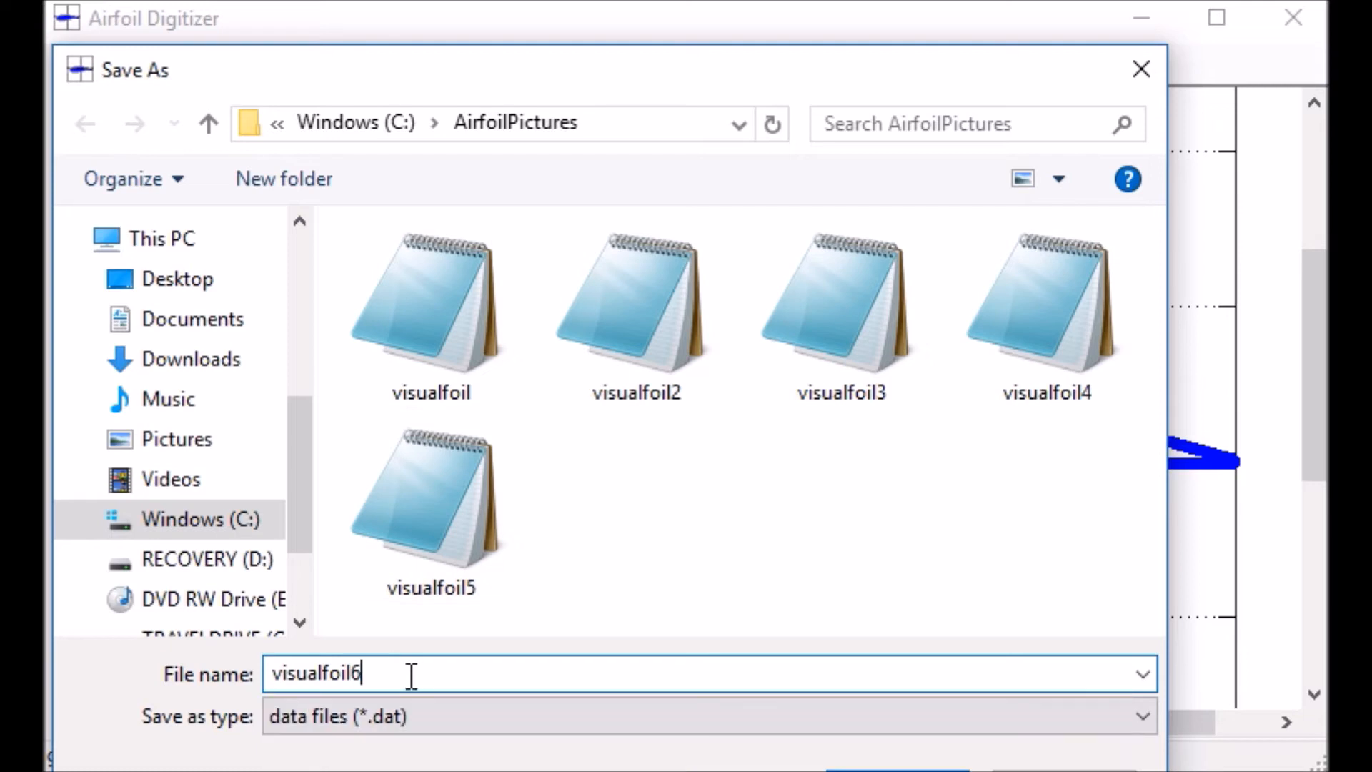
pyautogui.write('.dat')
pyautogui.press('Return')
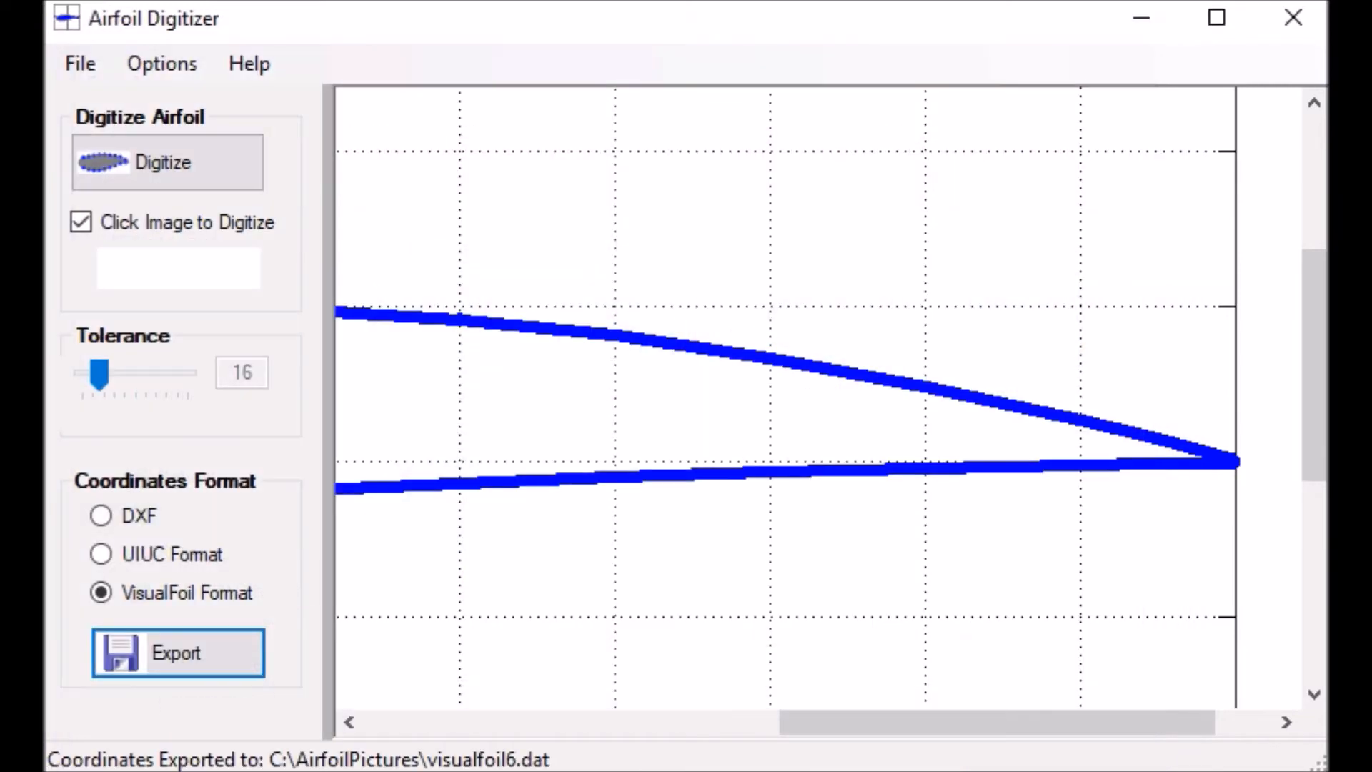
# In the export options, set the airfoil name to "NACA 4412 - AirfoilDigitizer"
pyautogui.click(156, 66)
pyautogui.click(559, 527)
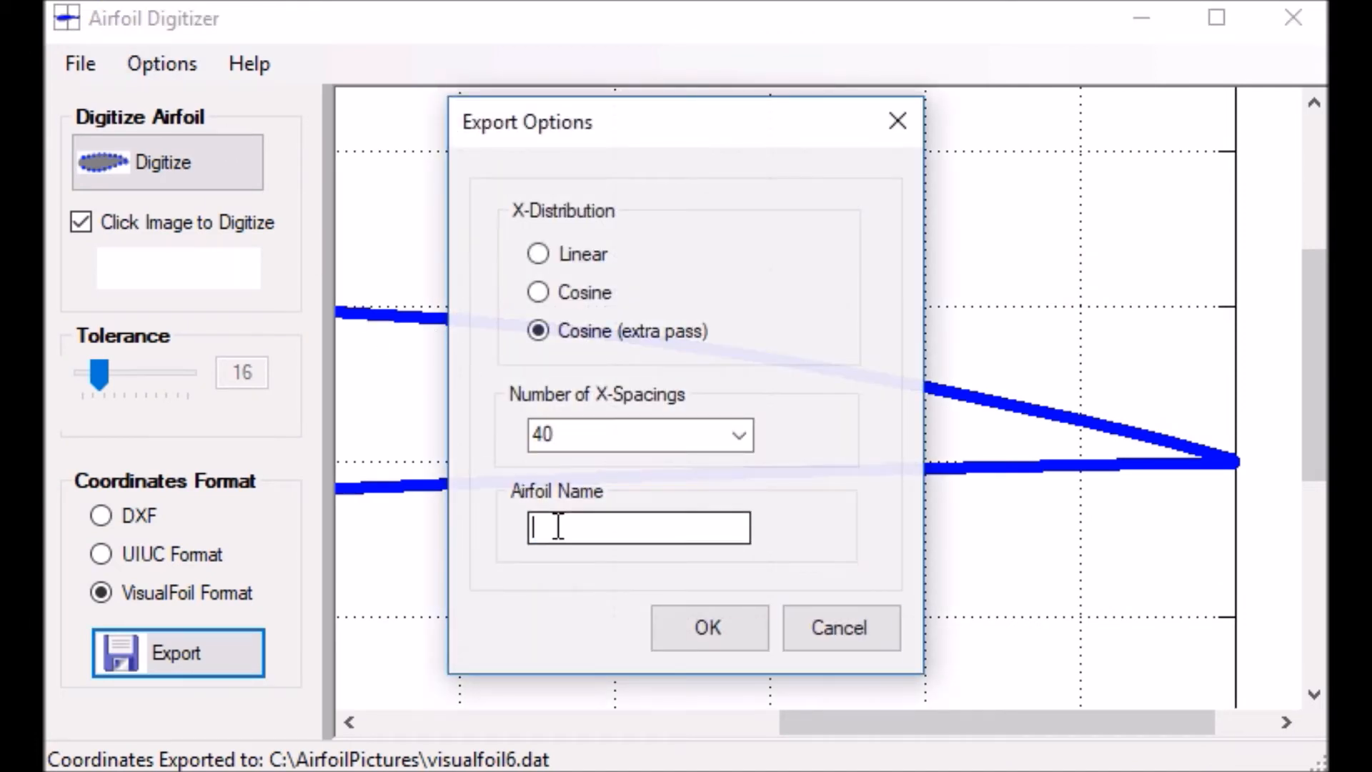
pyautogui.write('NACA 4412 - AirfoilDigiti')
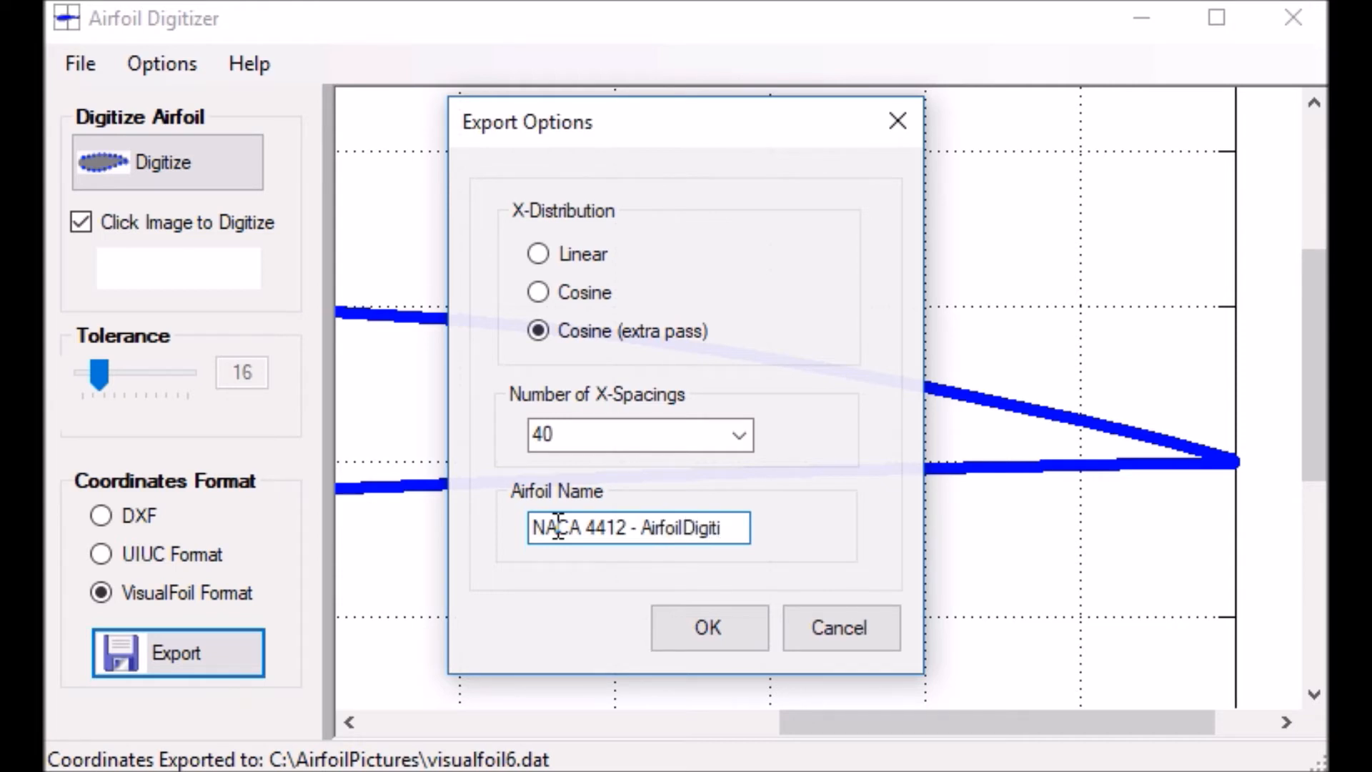
pyautogui.write('zer')
pyautogui.click(710, 618)
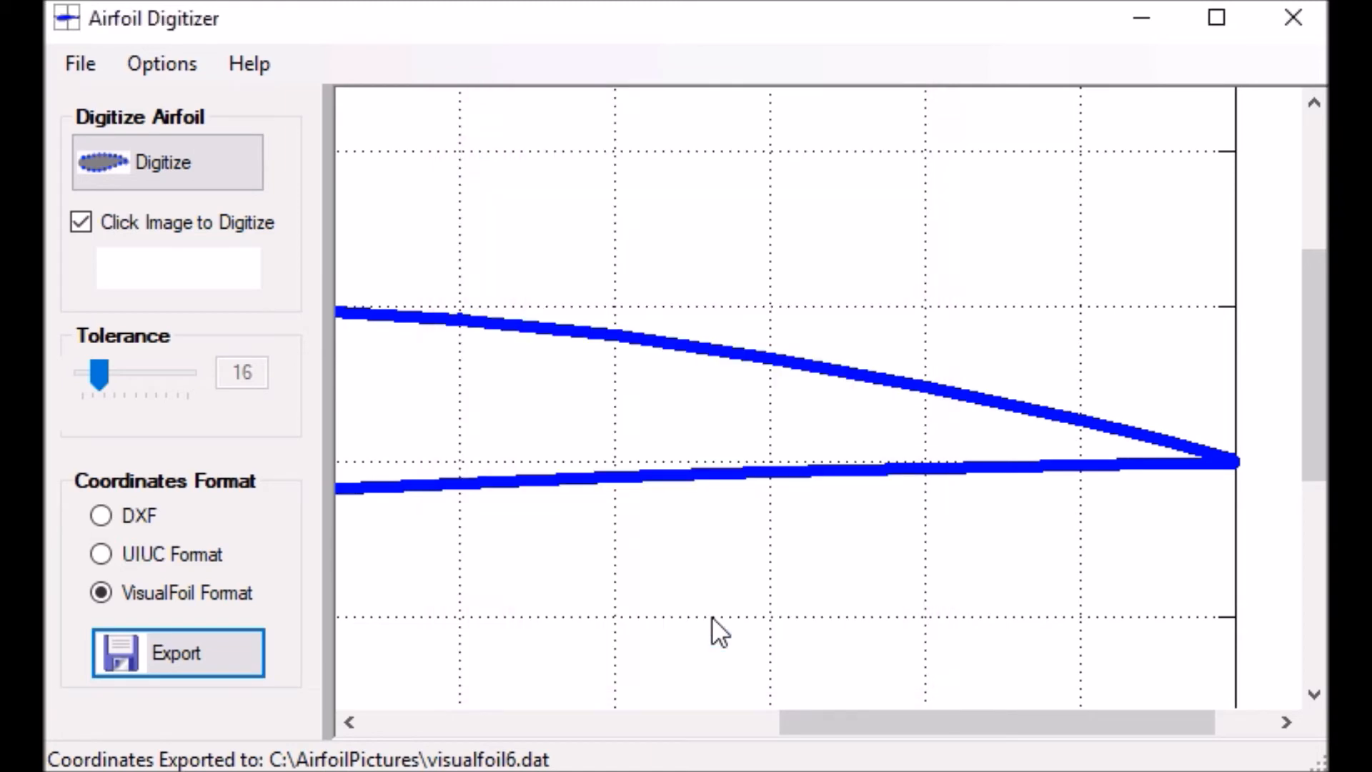
# Export the coordinates again in VisualFoil format, replacing the existing visualfoil6.dat in the AirfoilPictures folder
pyautogui.click(180, 657)
pyautogui.click(652, 519)
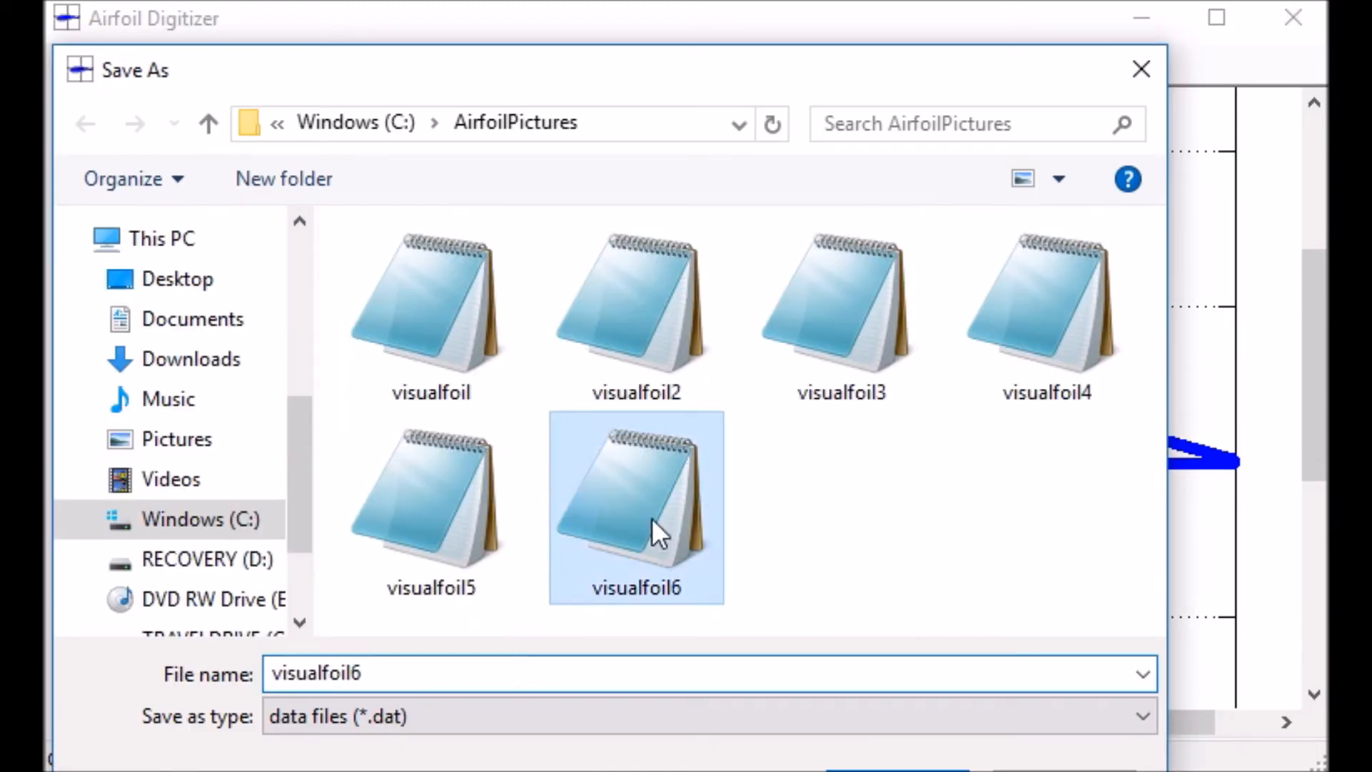
pyautogui.click(909, 771)
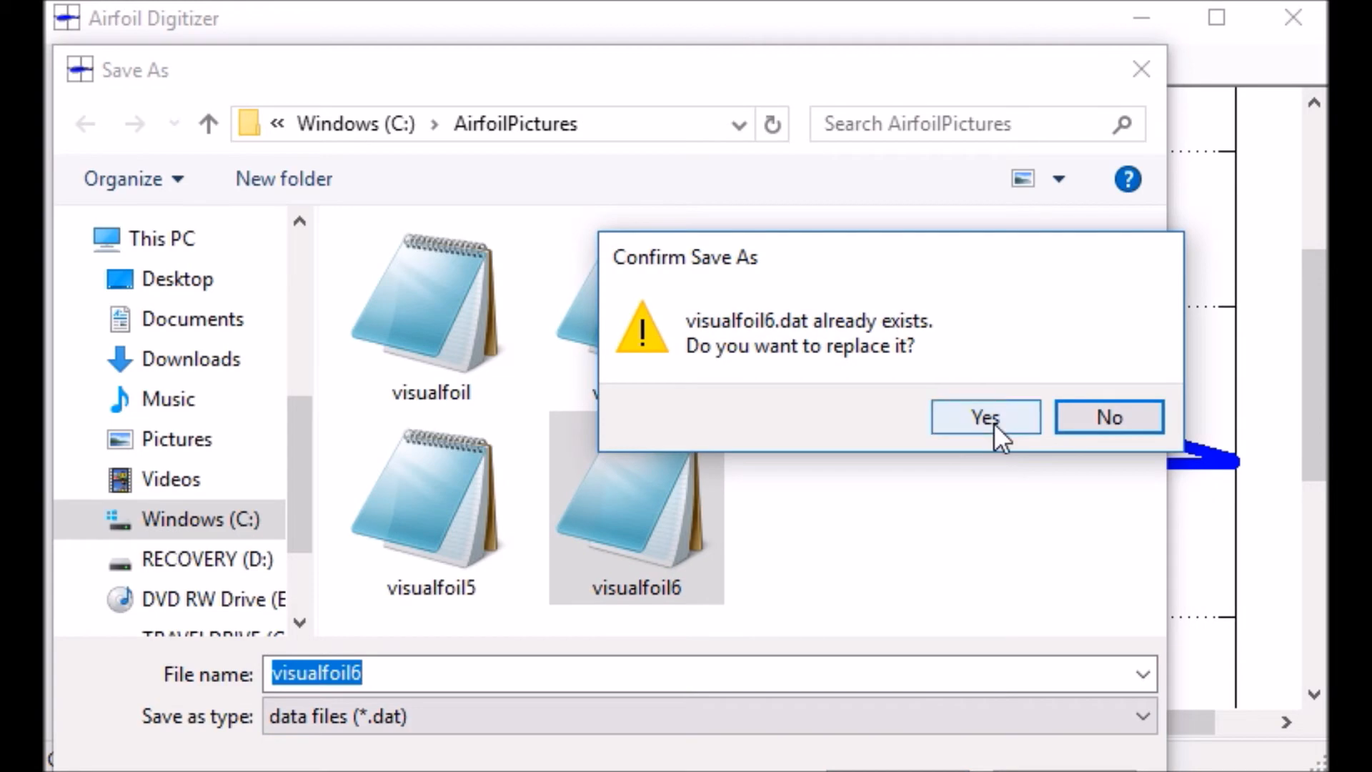
pyautogui.click(988, 417)
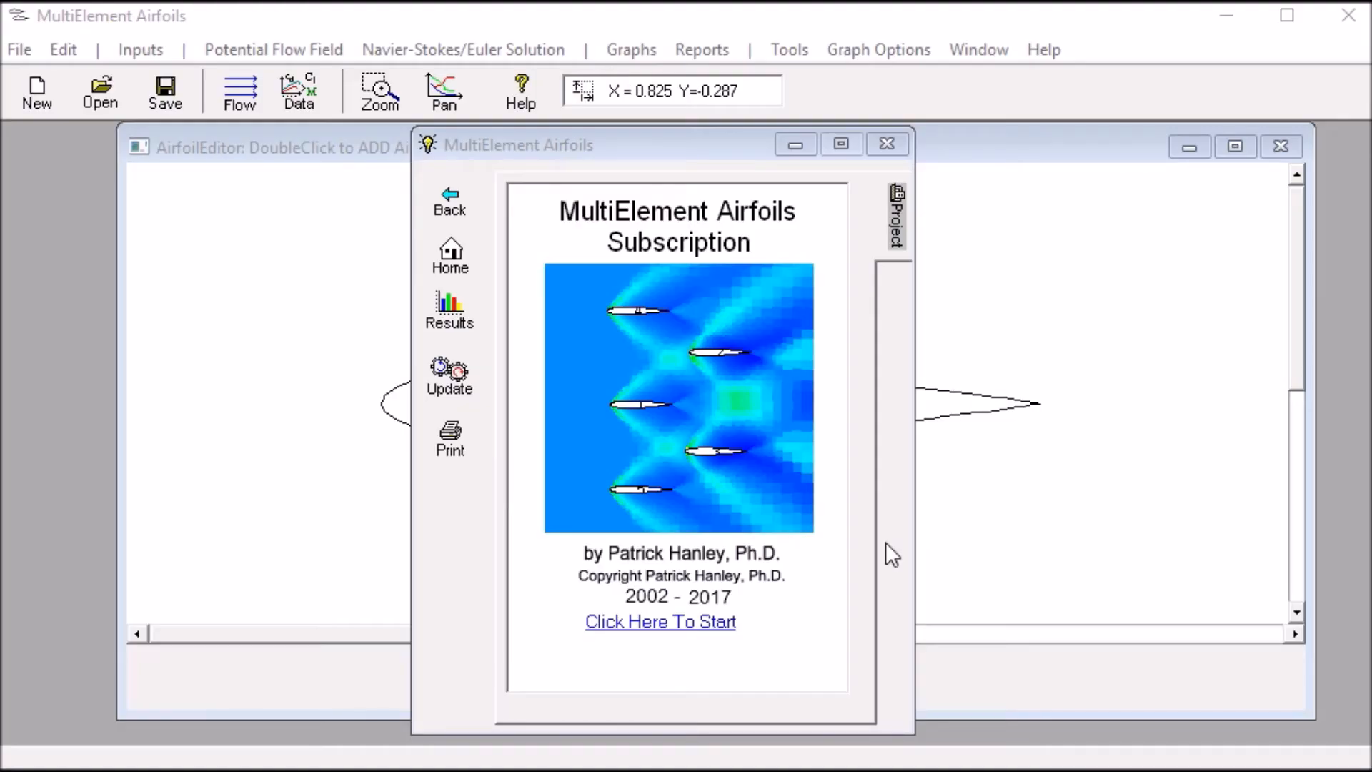
# Switch to MultiElement Airfoils and open the custom X-Y data entry for the NACA 0012 airfoil
pyautogui.click(972, 498)
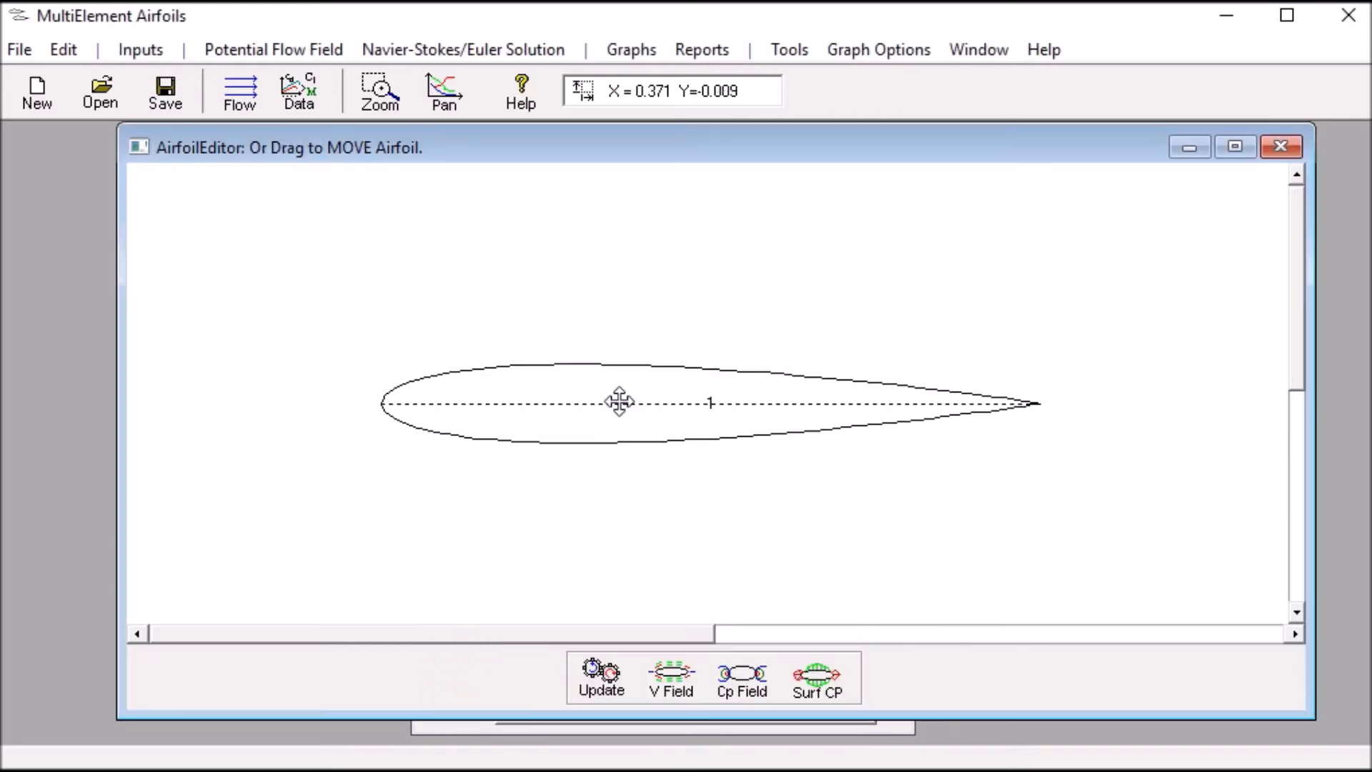
pyautogui.doubleClick(619, 403)
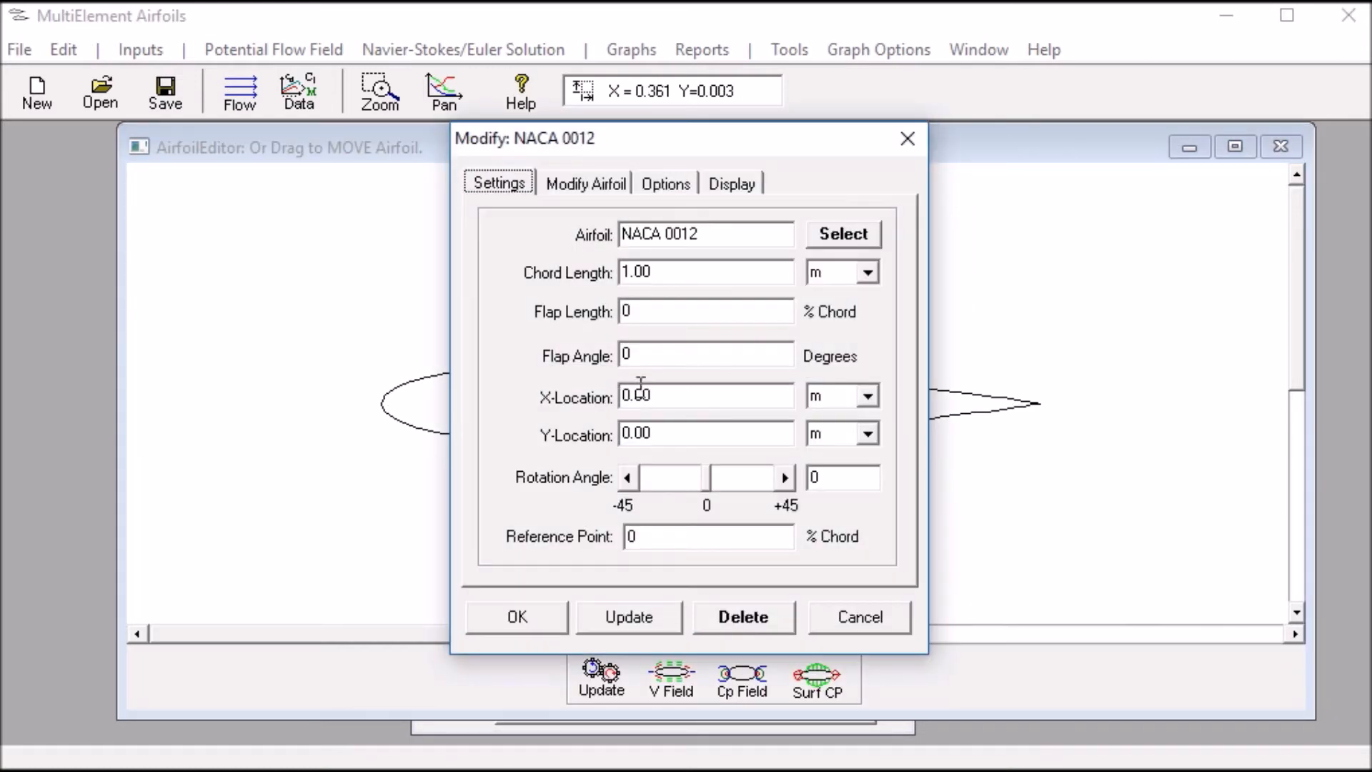
pyautogui.click(848, 237)
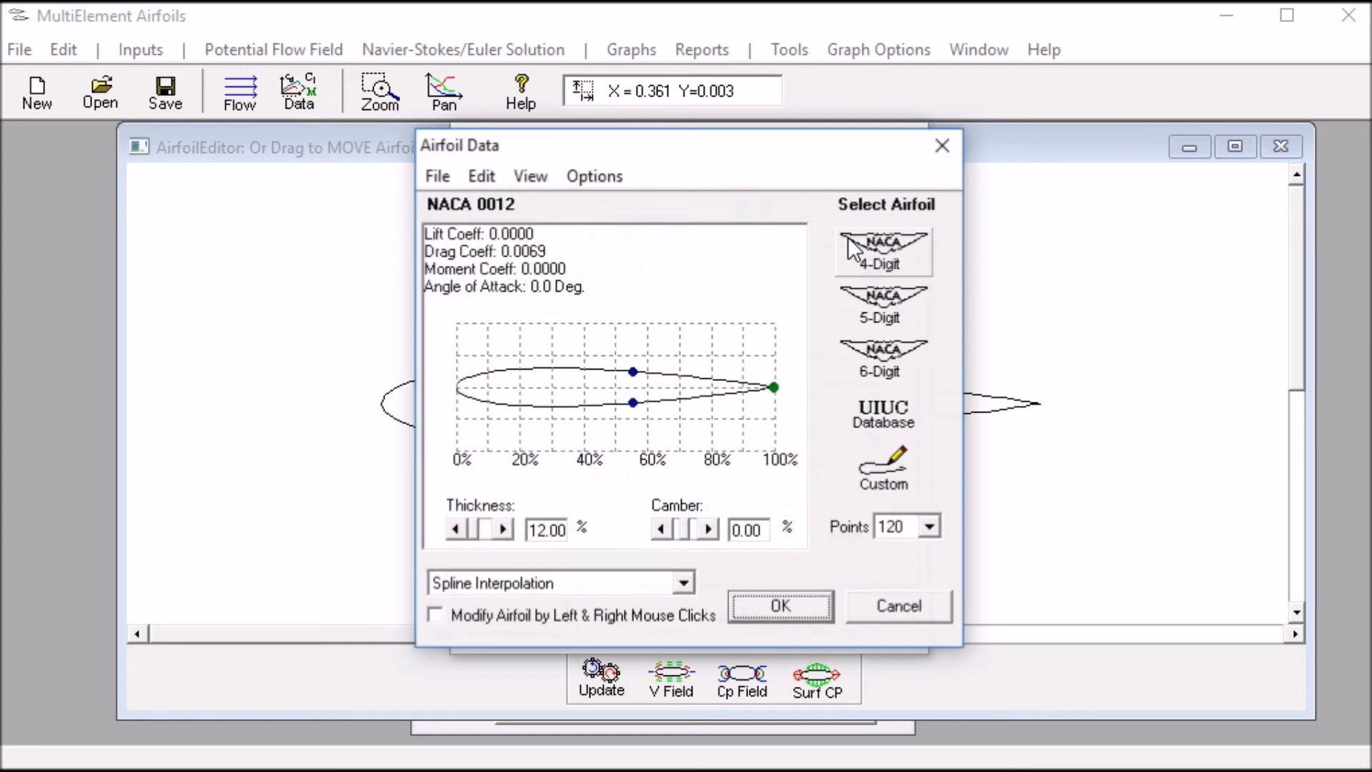
pyautogui.click(891, 482)
pyautogui.click(503, 172)
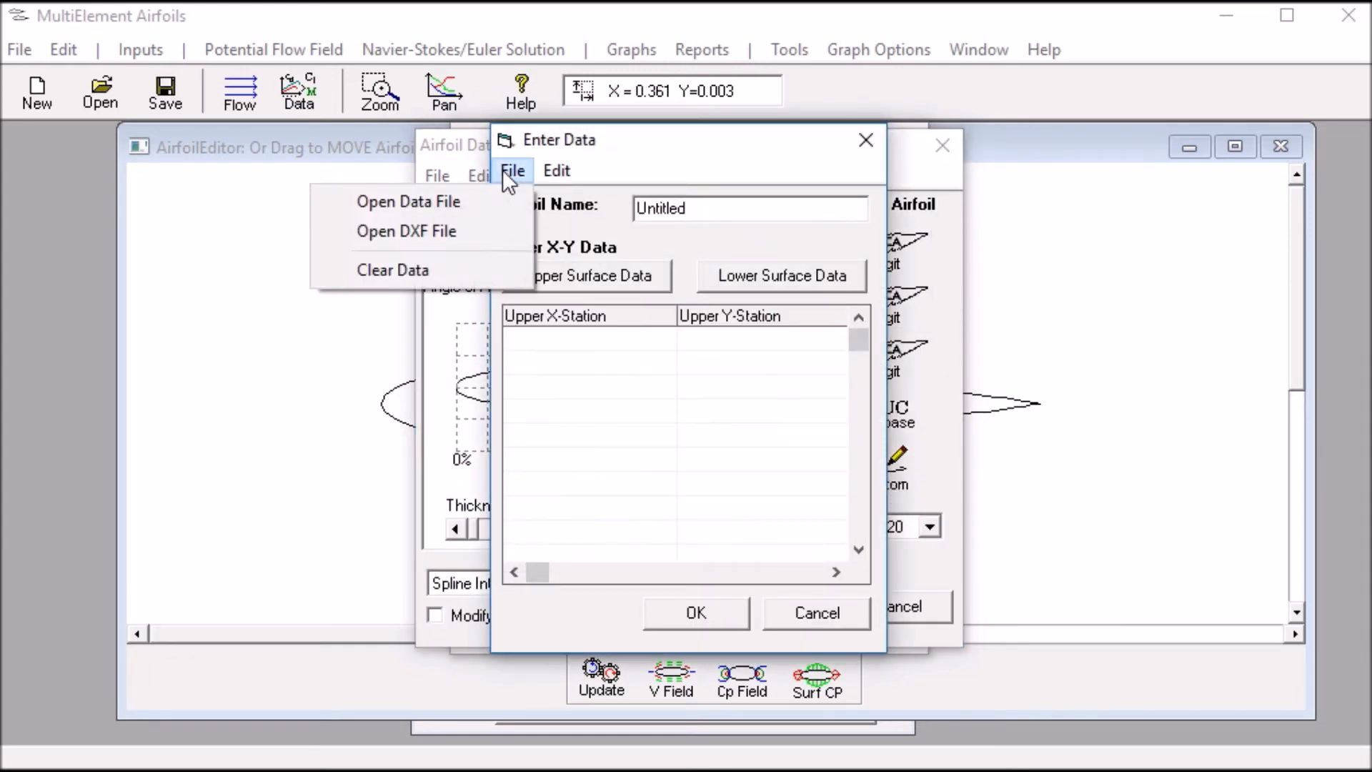
# Load visualfoil6 from AirfoilPictures as a VisualFoil-format data file and apply it as the new shape of airfoil 1
pyautogui.click(461, 202)
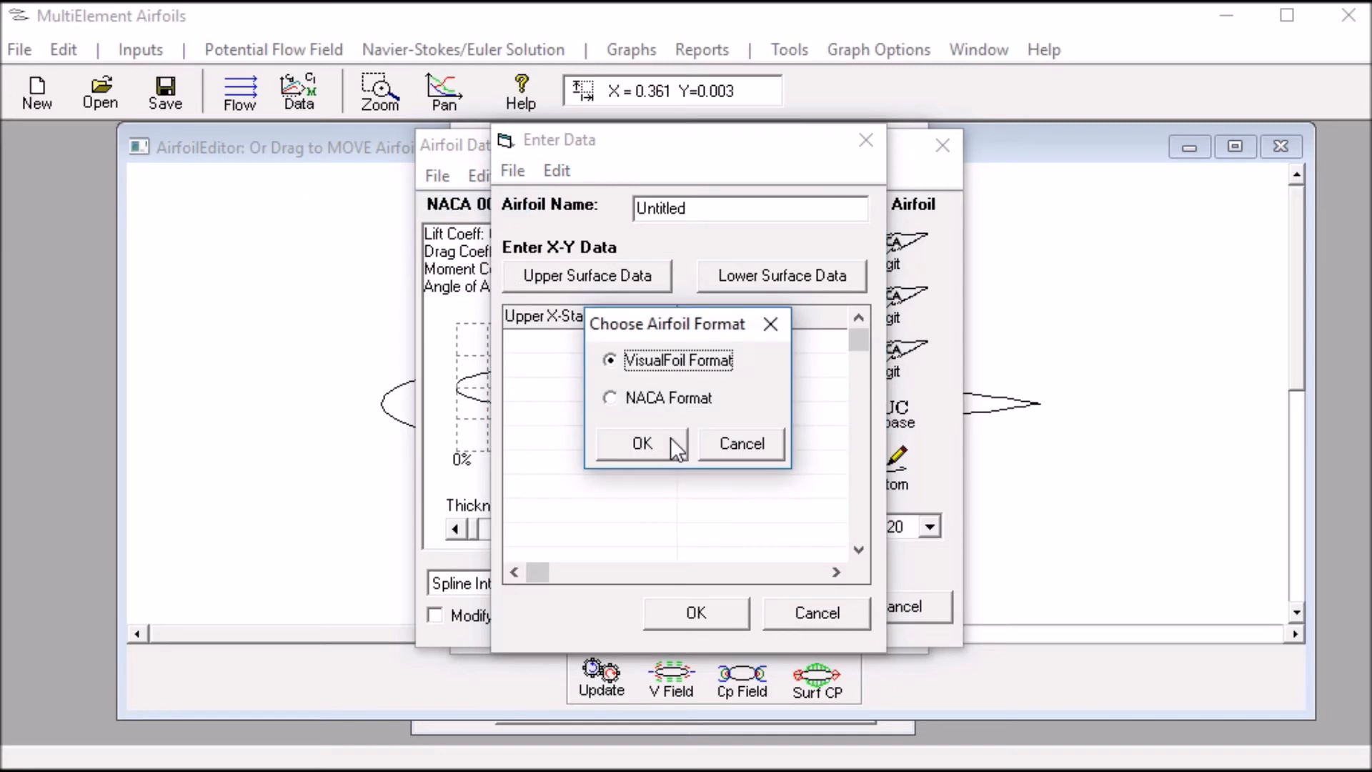
pyautogui.click(642, 442)
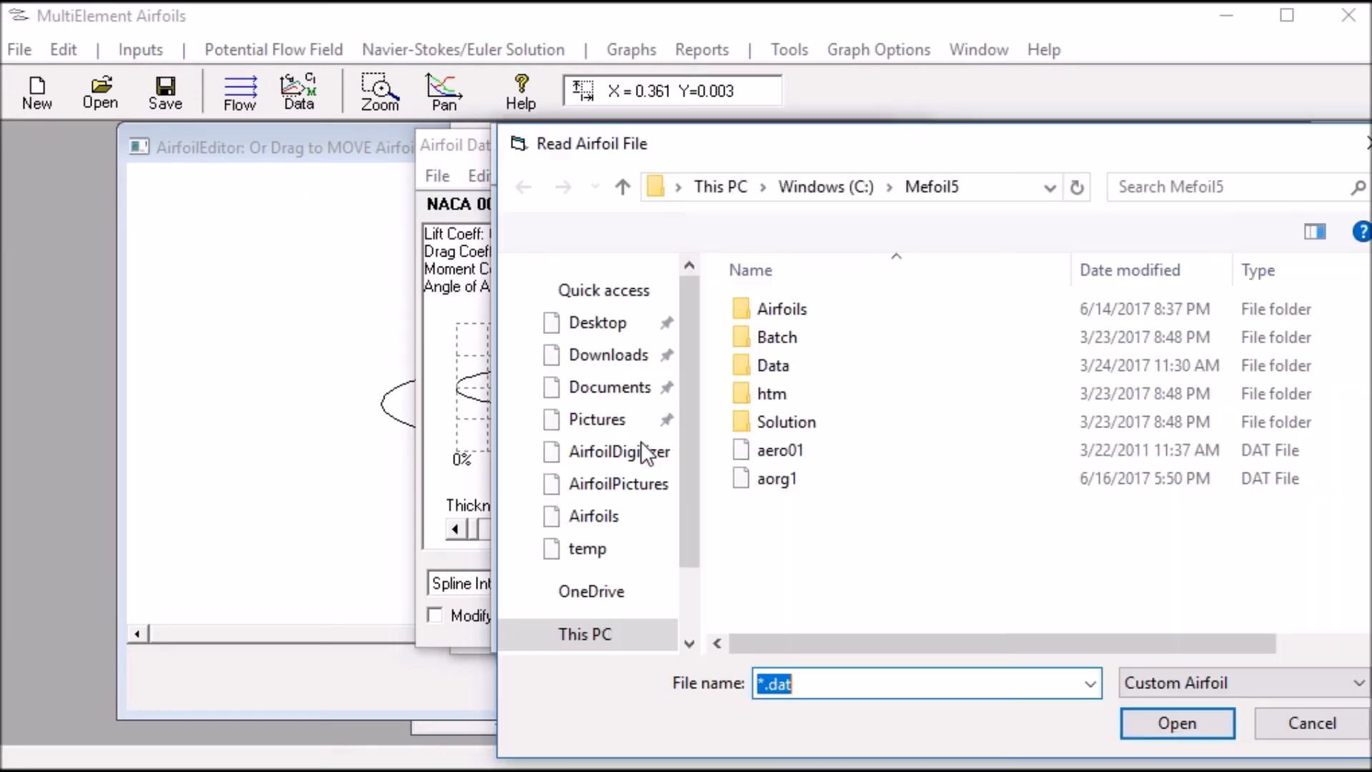
pyautogui.moveTo(687, 461); pyautogui.dragTo(685, 350)
pyautogui.click(627, 368)
pyautogui.click(958, 492)
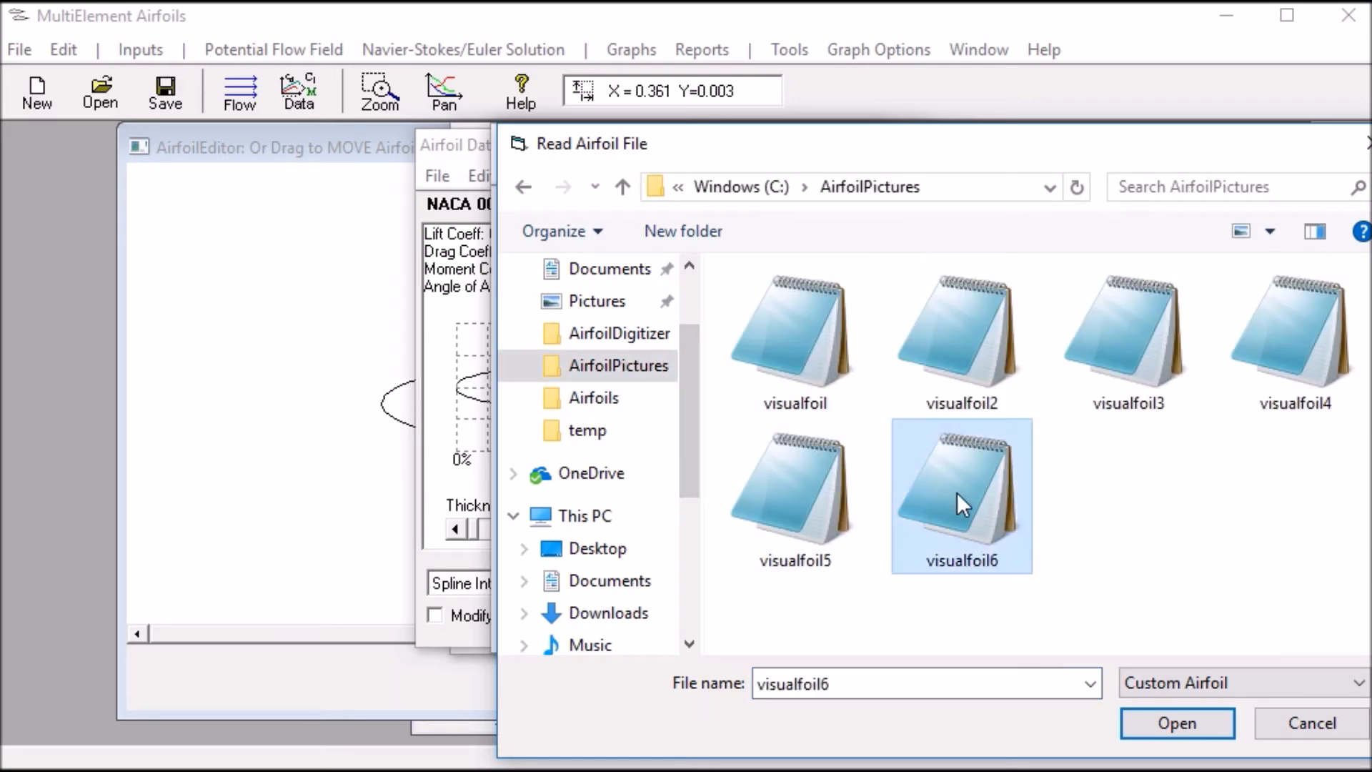
pyautogui.click(1152, 716)
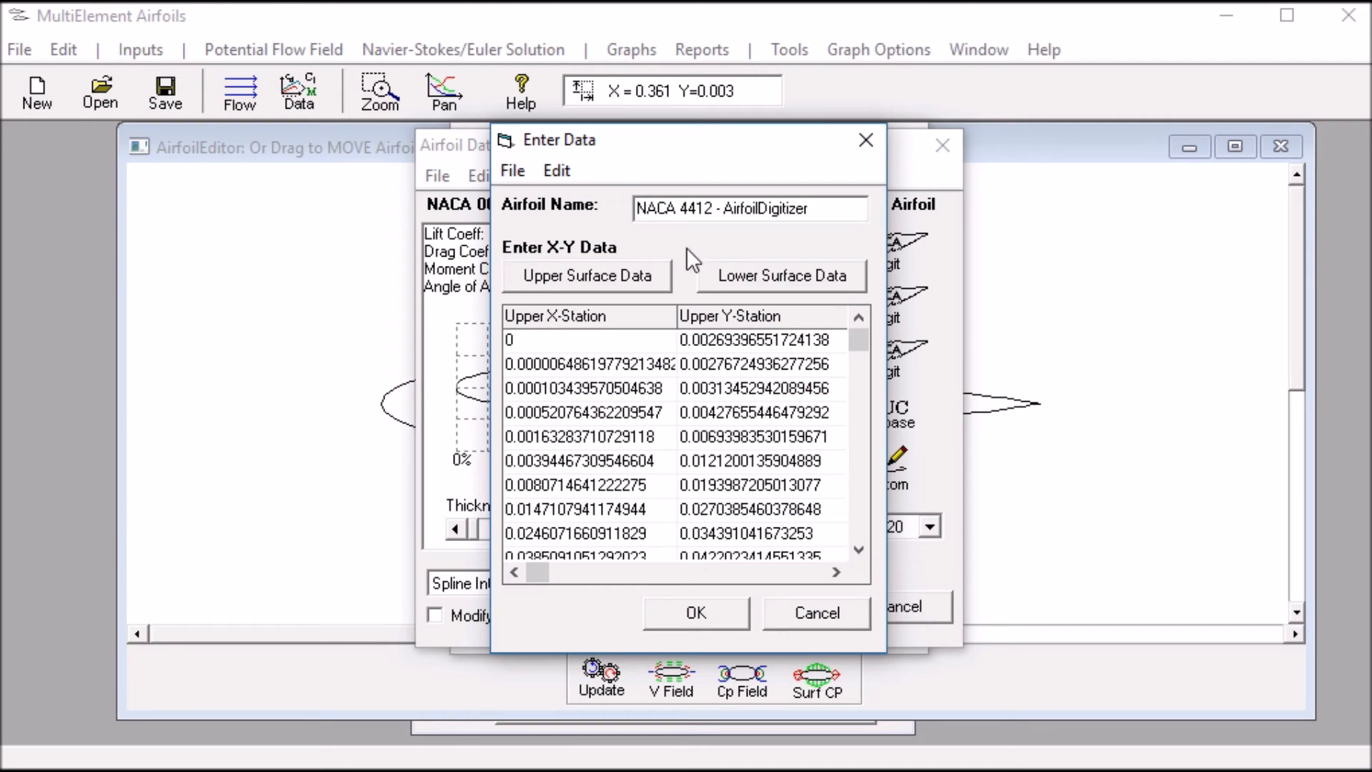
pyautogui.click(722, 608)
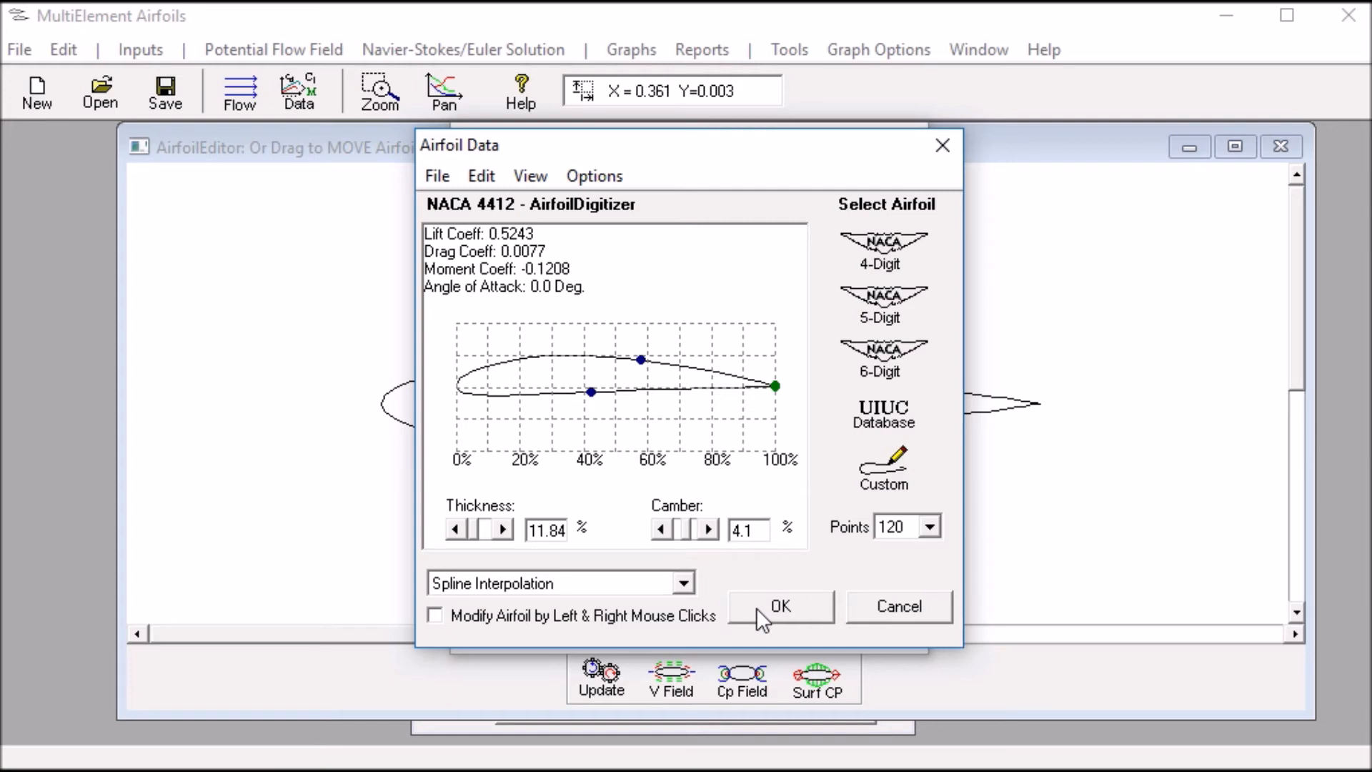
pyautogui.click(756, 608)
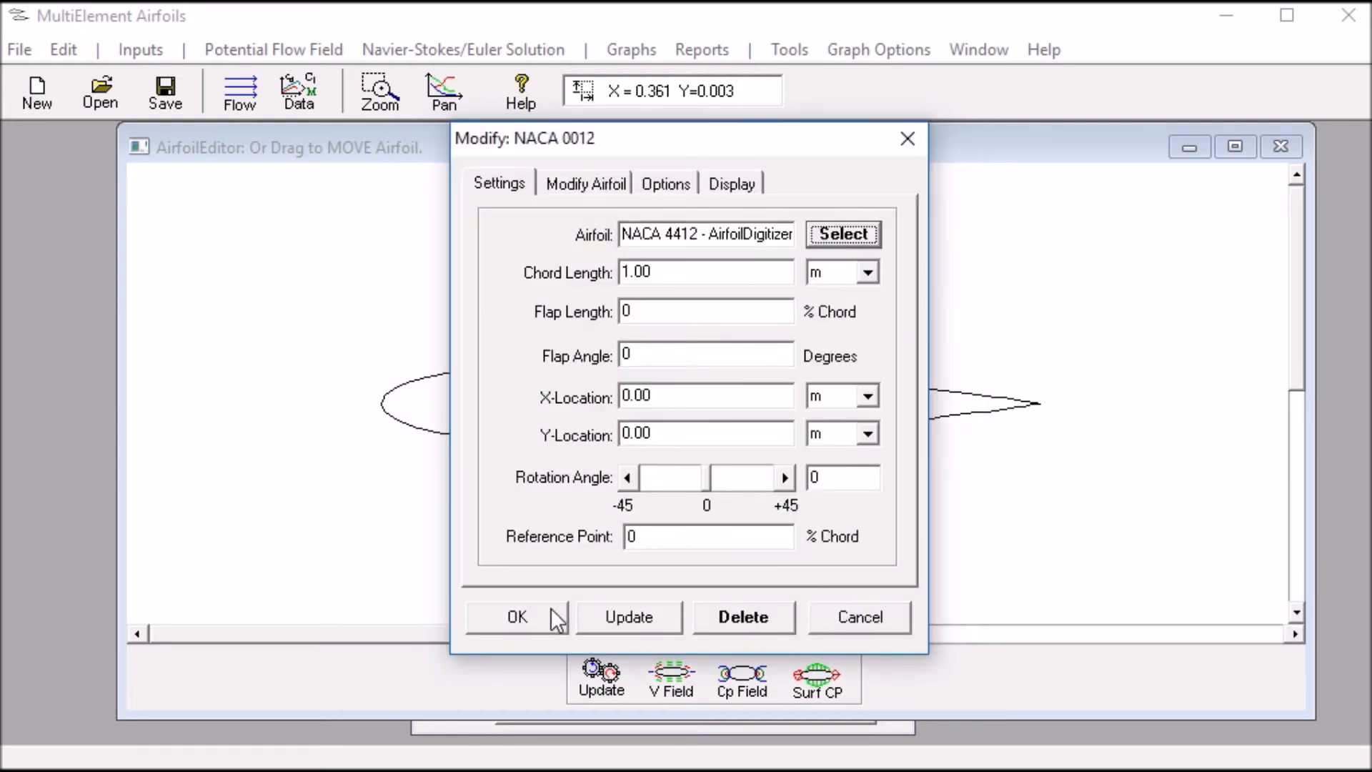
pyautogui.click(554, 609)
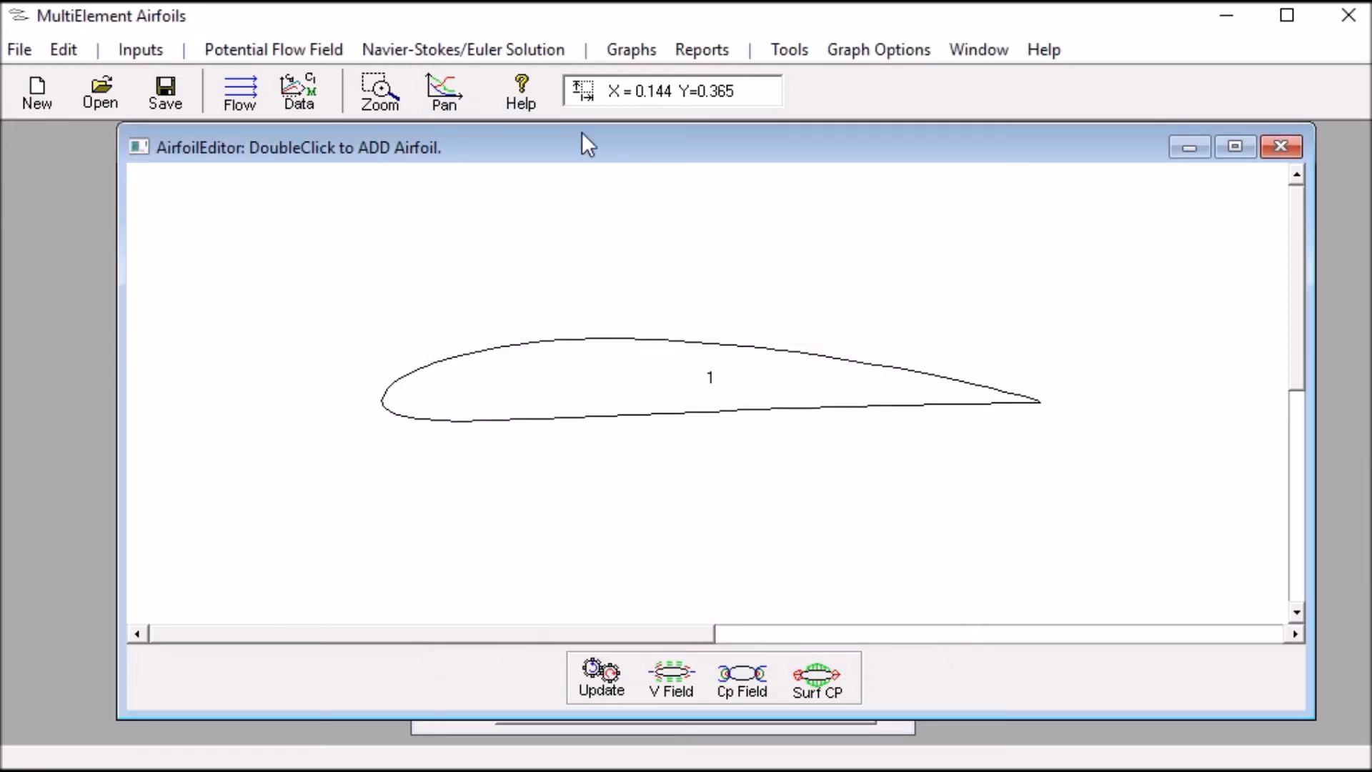
# Plot the digitized airfoil's surface pressure coefficient and move the graph window so the airfoil stays partly visible
pyautogui.click(622, 60)
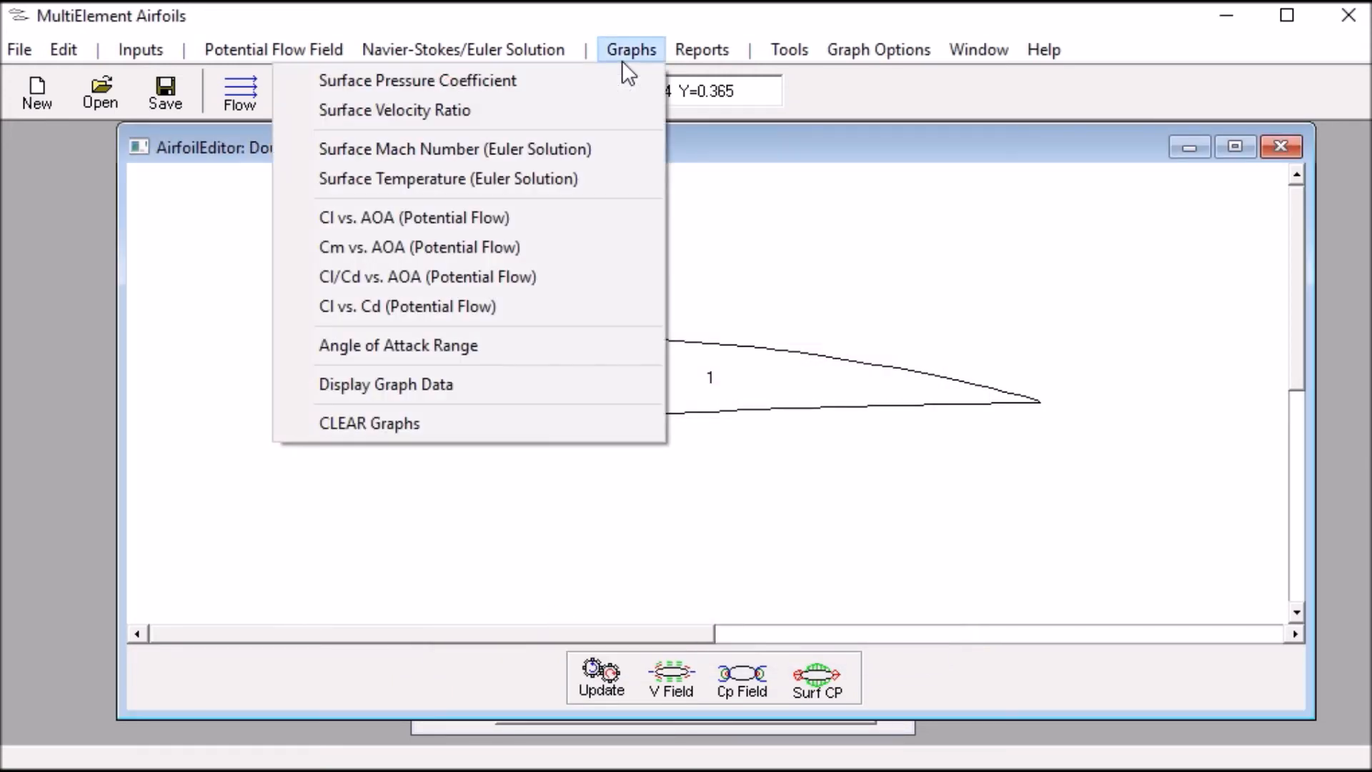
pyautogui.click(536, 81)
pyautogui.moveTo(677, 282); pyautogui.dragTo(227, 126)
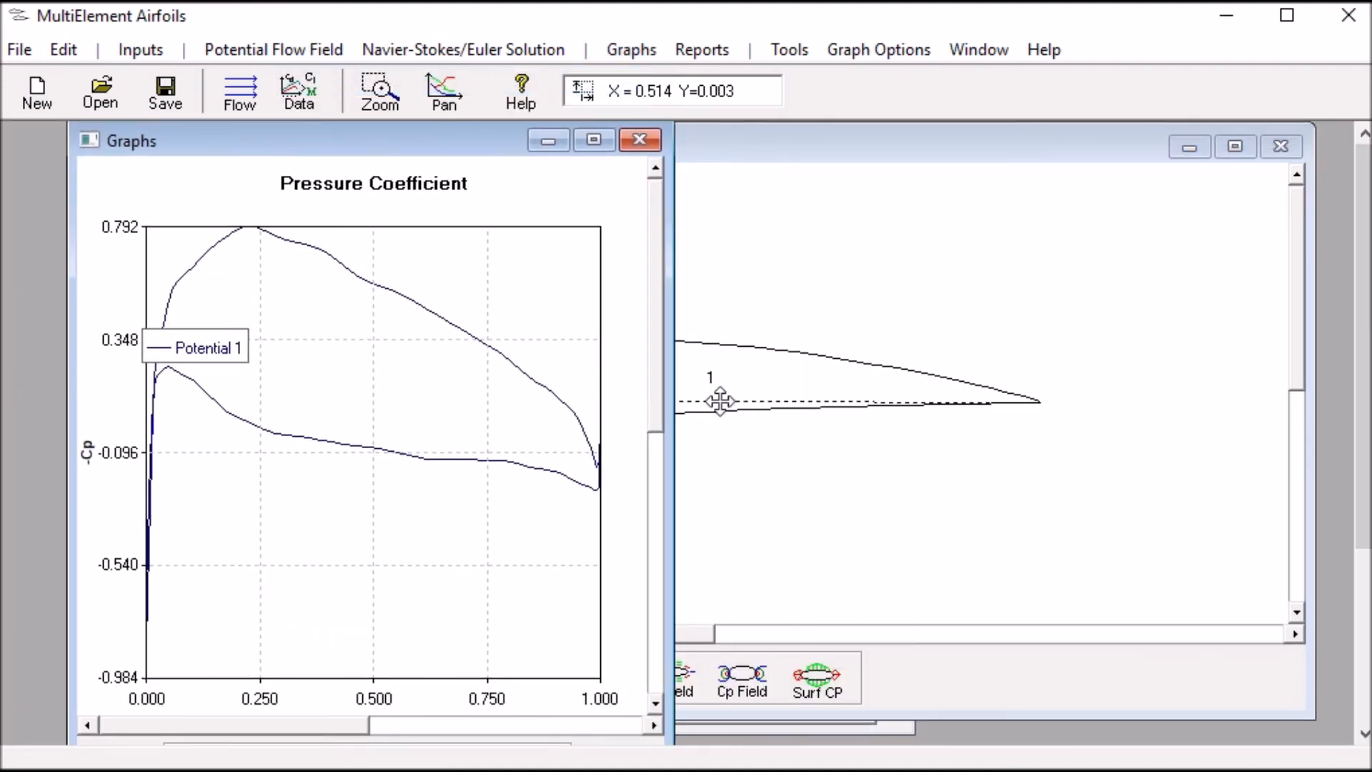
# Replace the digitized airfoil with the standard NACA 4412 from the NACA 4-digit generator
pyautogui.doubleClick(719, 401)
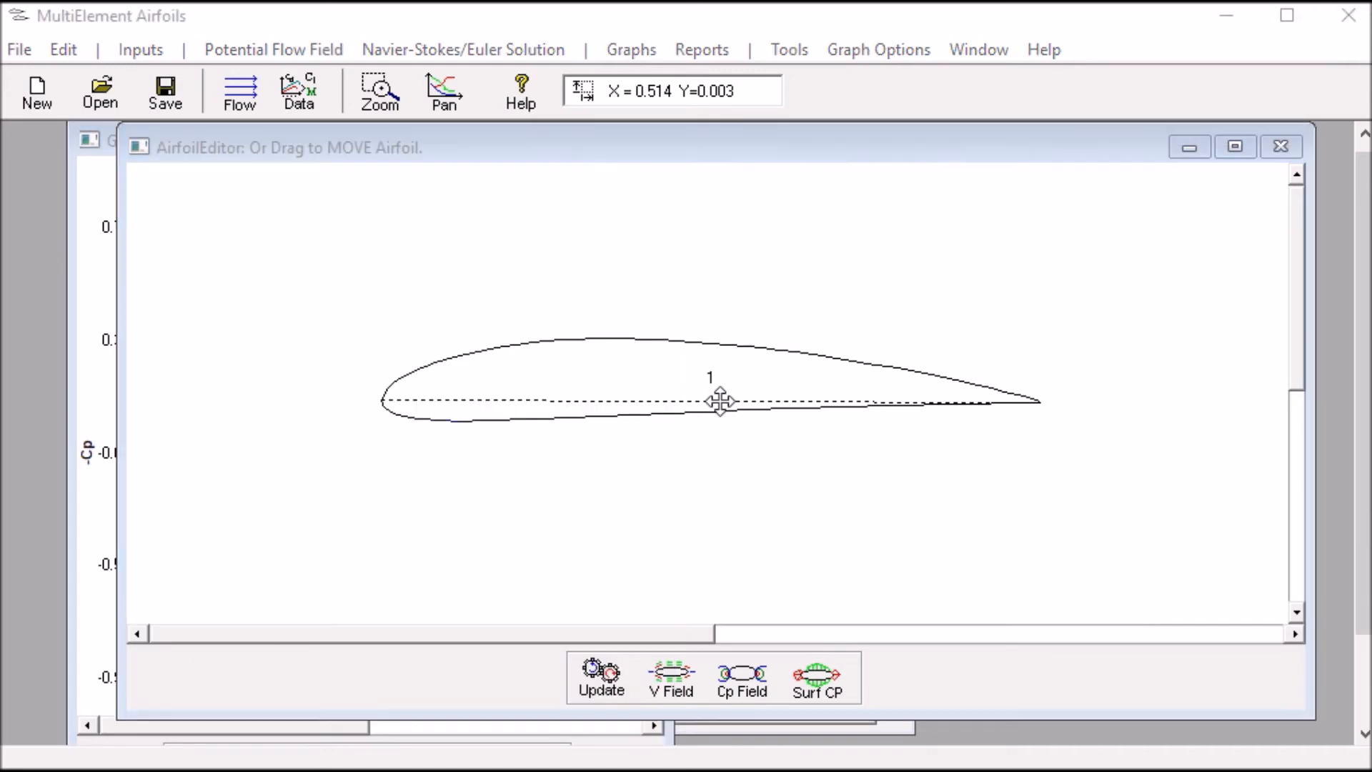
pyautogui.click(832, 238)
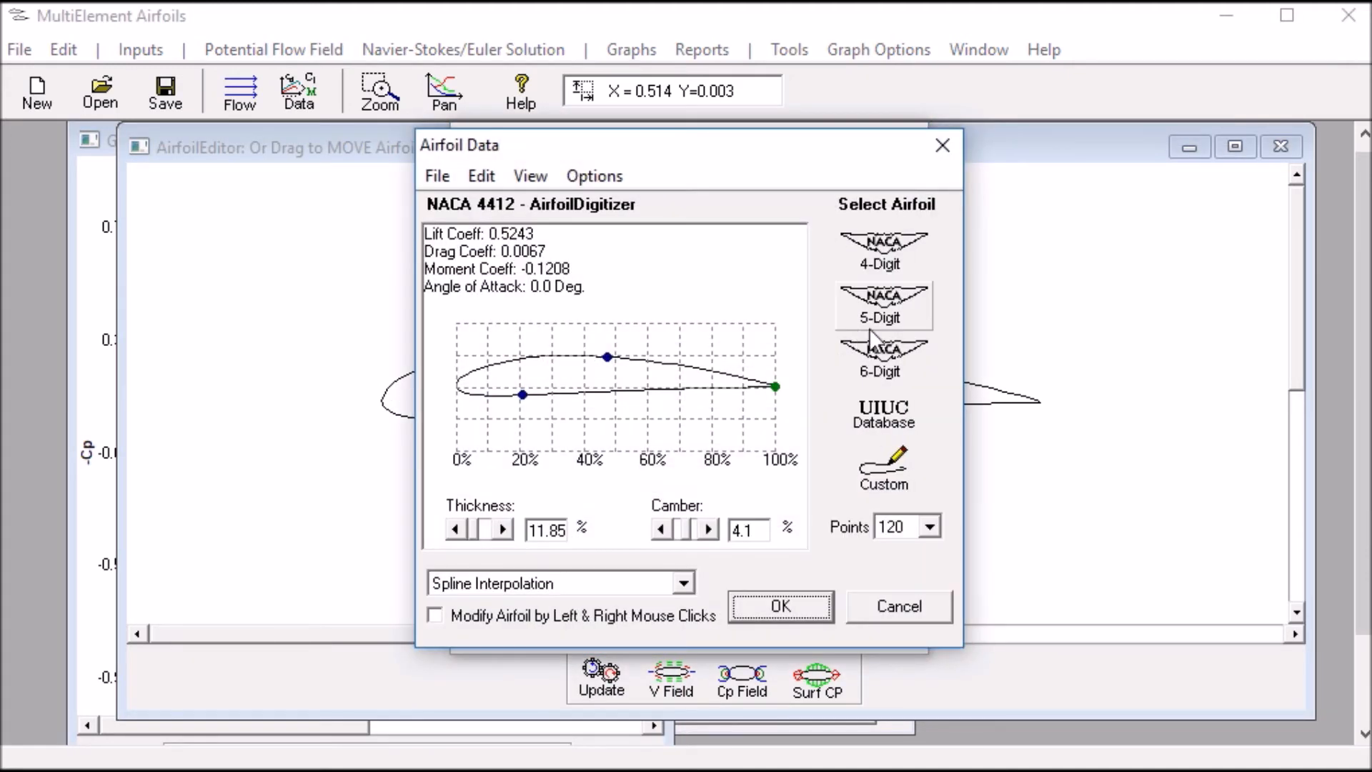
pyautogui.click(885, 247)
pyautogui.click(557, 510)
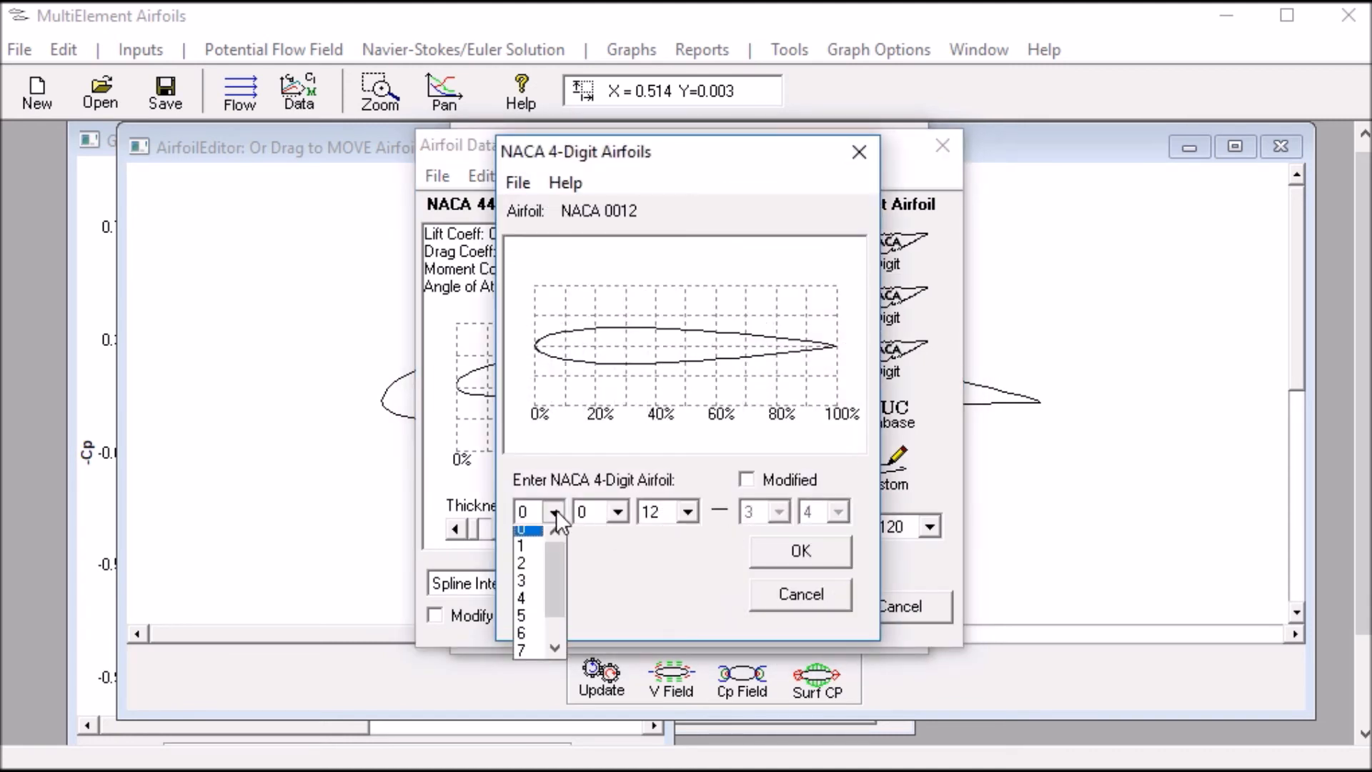
pyautogui.click(541, 598)
pyautogui.click(627, 511)
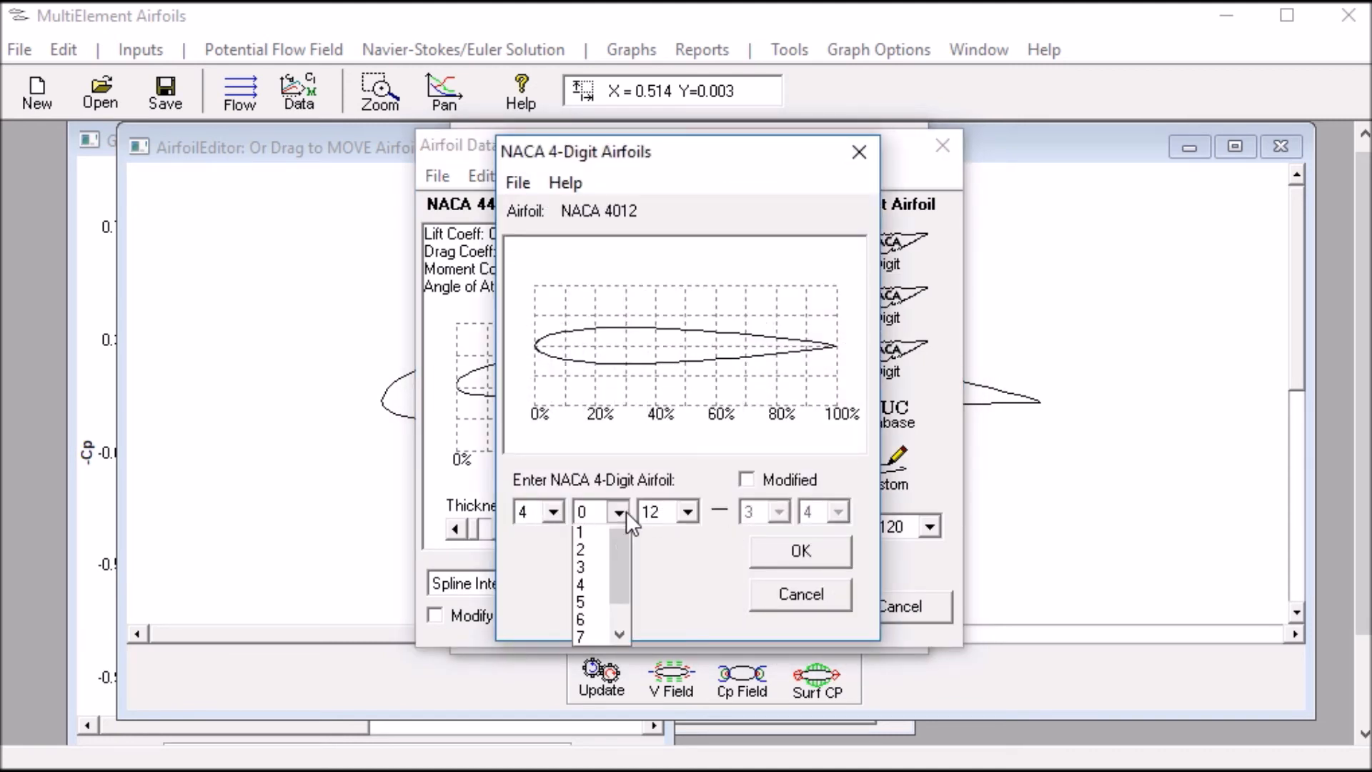
pyautogui.click(601, 603)
pyautogui.click(763, 557)
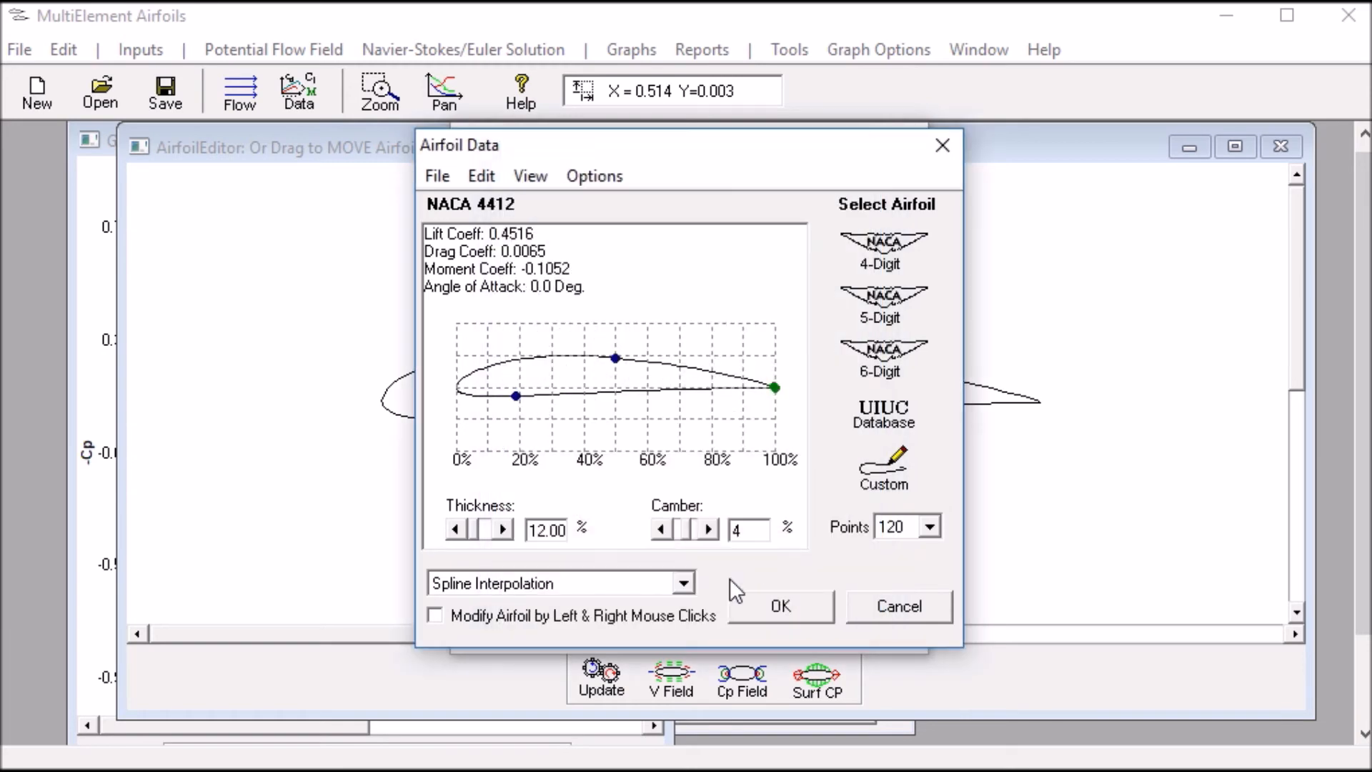
pyautogui.click(760, 606)
pyautogui.click(545, 618)
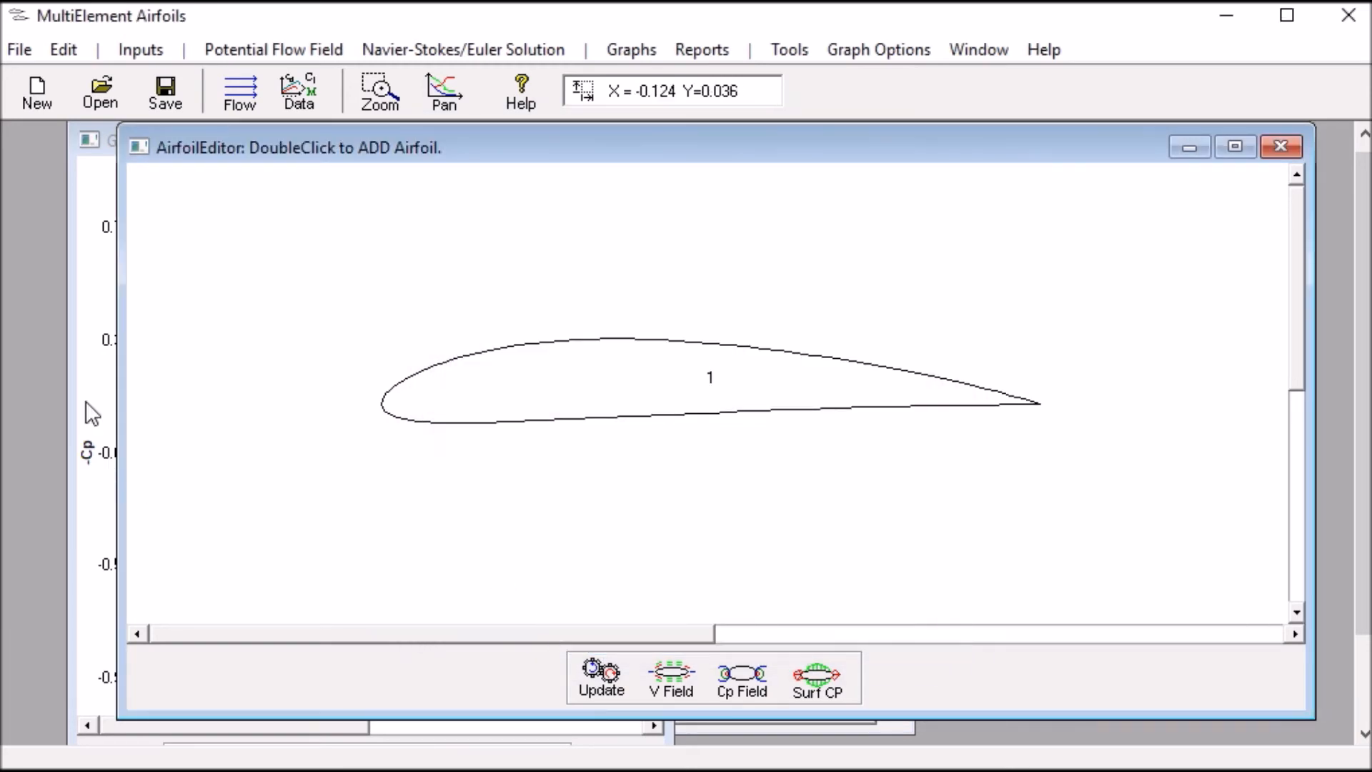
# Add the standard NACA 4412's surface pressure coefficient curve to the existing graph
pyautogui.click(91, 413)
pyautogui.click(601, 54)
pyautogui.click(632, 54)
pyautogui.click(638, 52)
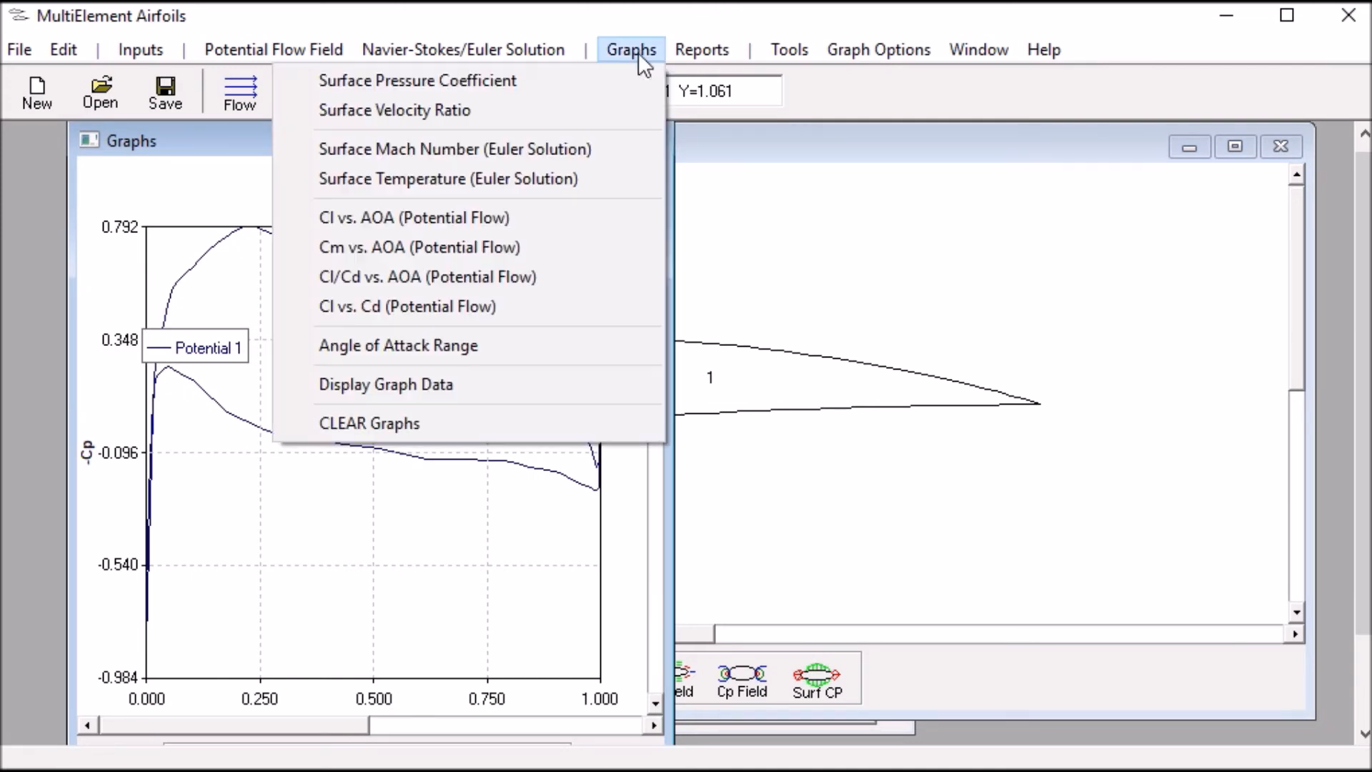
pyautogui.click(612, 81)
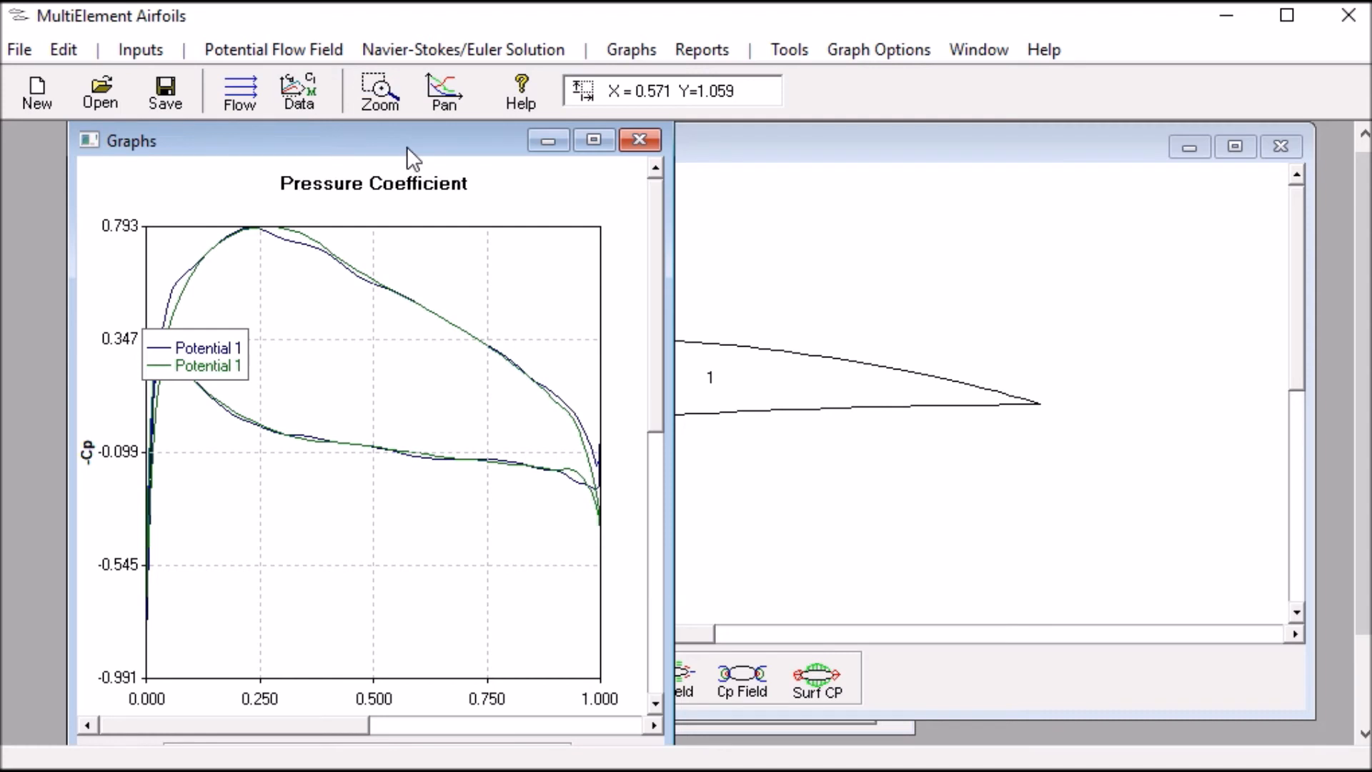
# Move the graph legend below the curves and mark the first, blue Potential 1 curve with Open Circle symbols
pyautogui.moveTo(407, 147); pyautogui.dragTo(514, 134)
pyautogui.moveTo(319, 342); pyautogui.dragTo(431, 495)
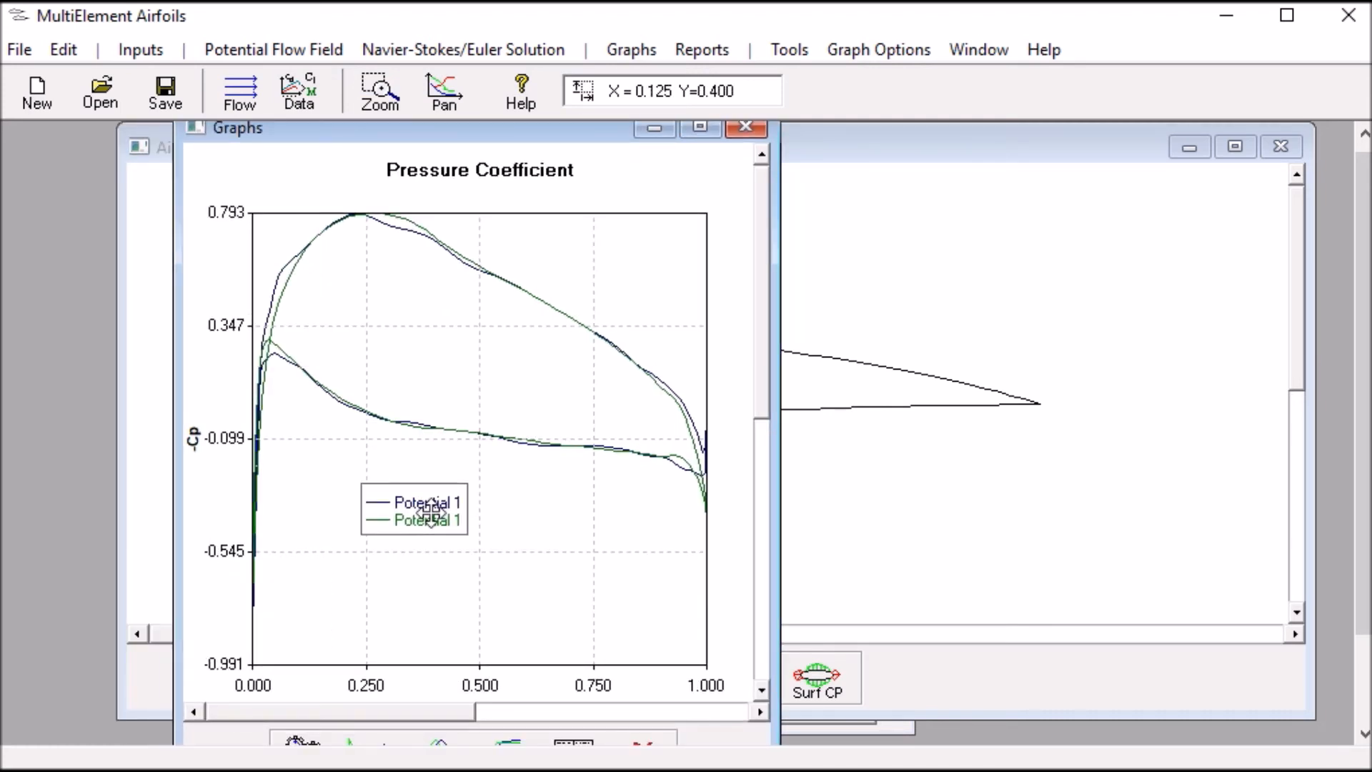
pyautogui.doubleClick(432, 497)
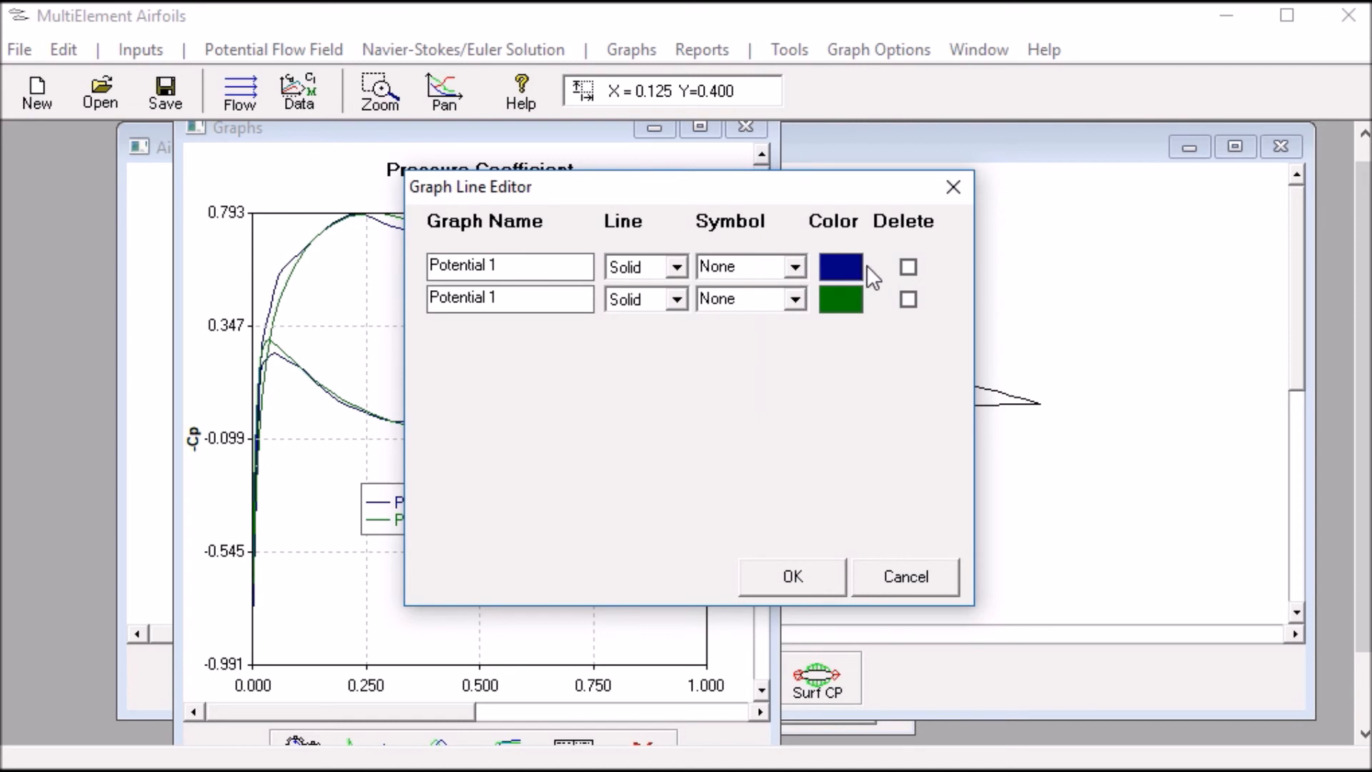
pyautogui.click(794, 267)
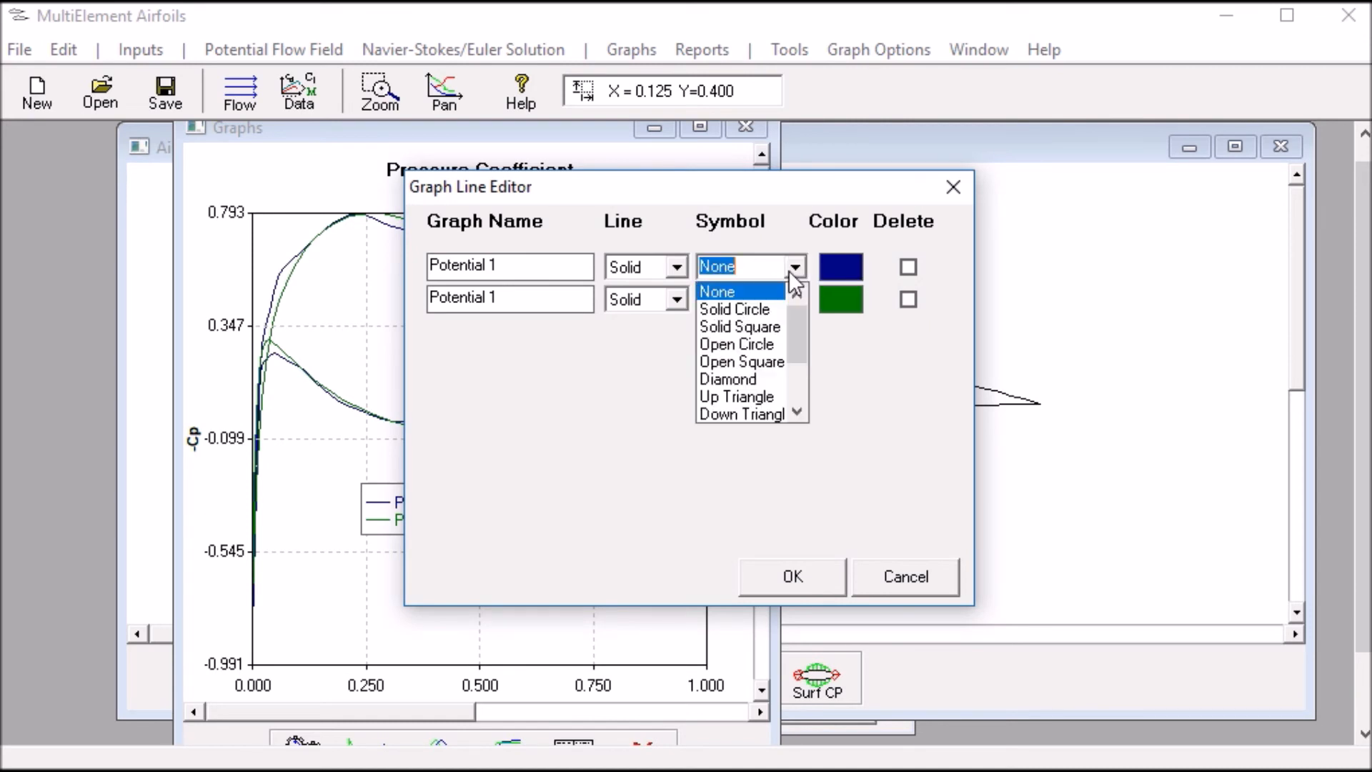
pyautogui.click(750, 335)
pyautogui.click(782, 580)
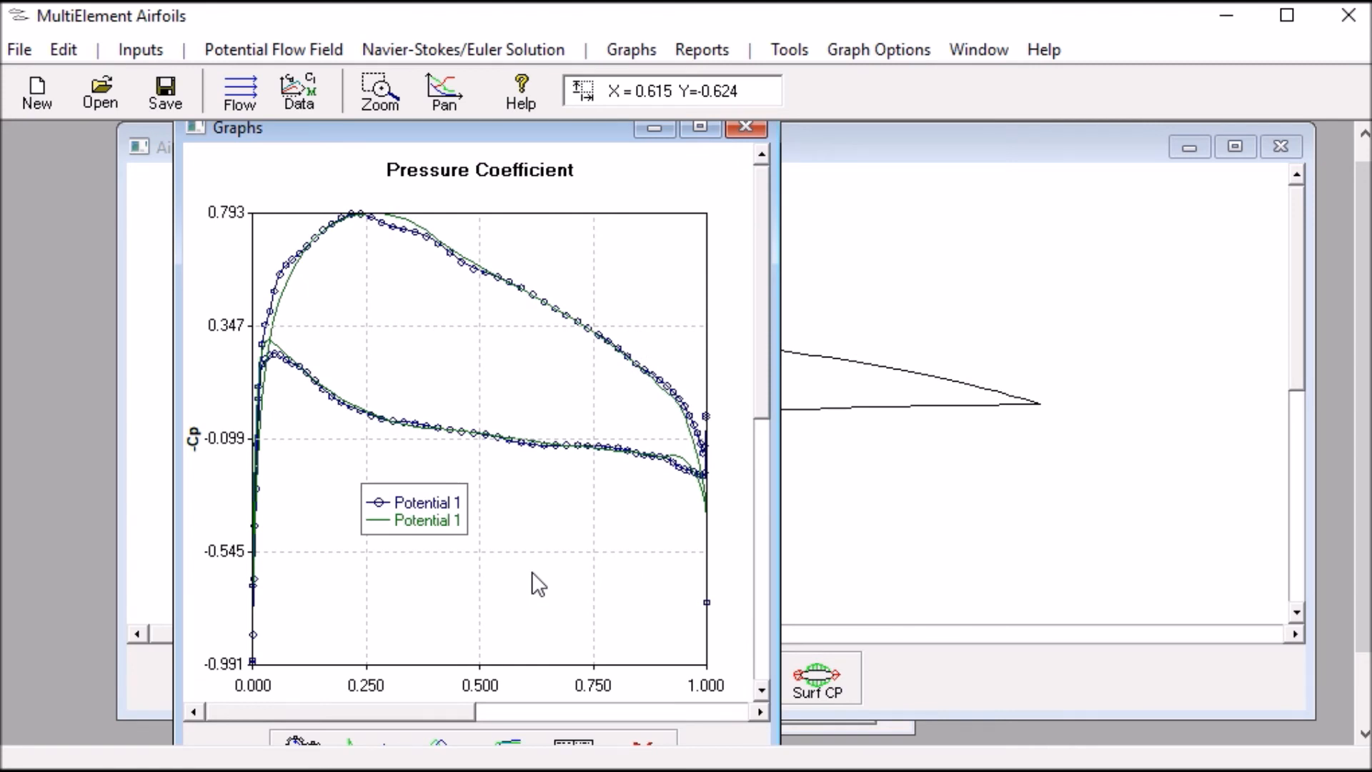
# Load visualfoil4 from the AirfoilPictures folder in VisualFoil Format as custom coordinates for the NACA 4412 airfoil element
pyautogui.click(917, 522)
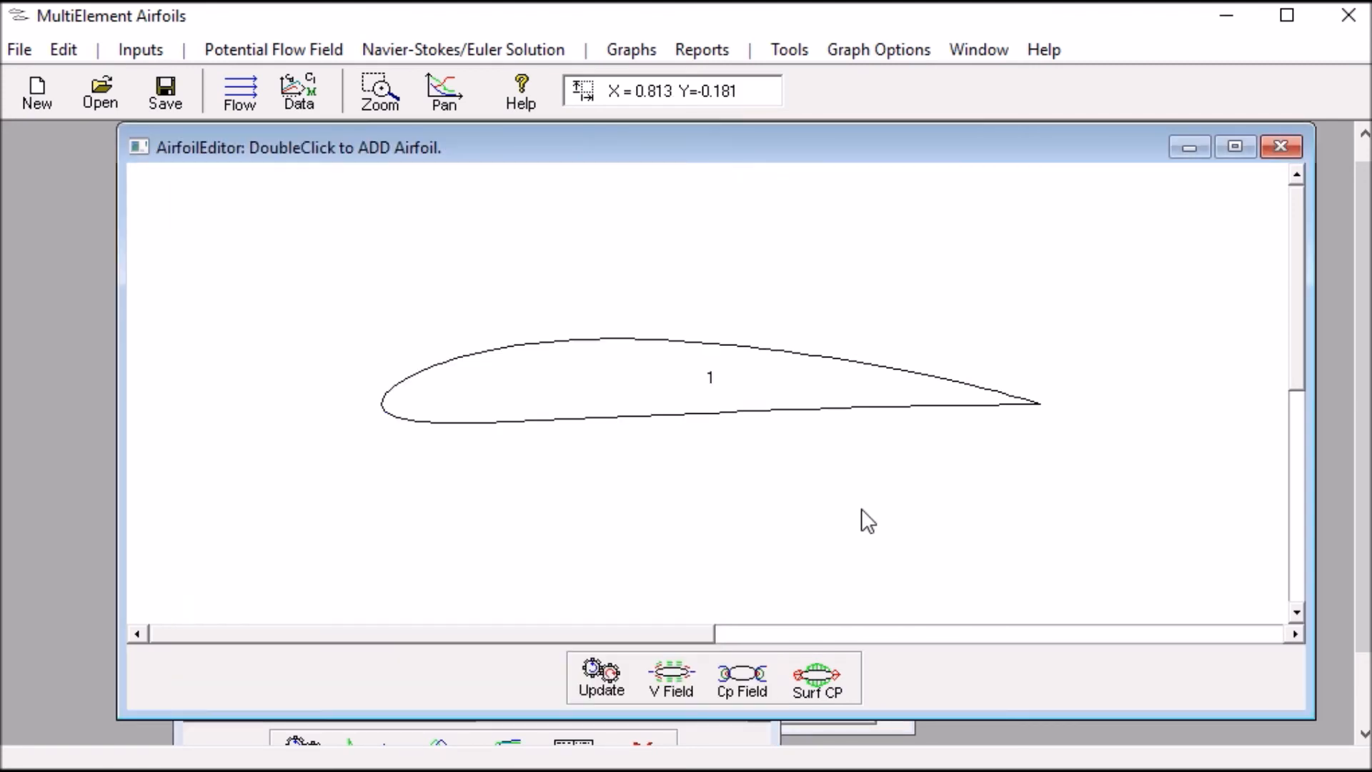
pyautogui.doubleClick(674, 383)
pyautogui.click(834, 239)
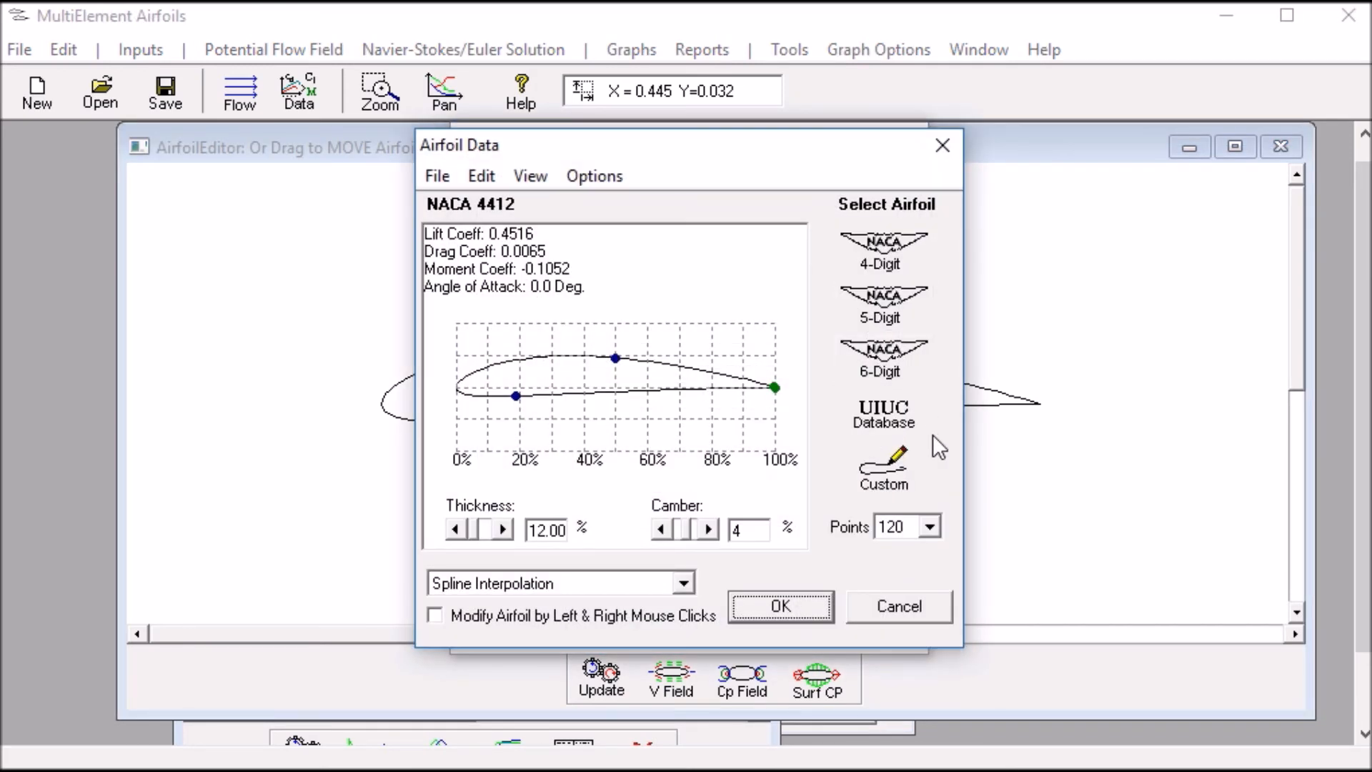
pyautogui.click(897, 471)
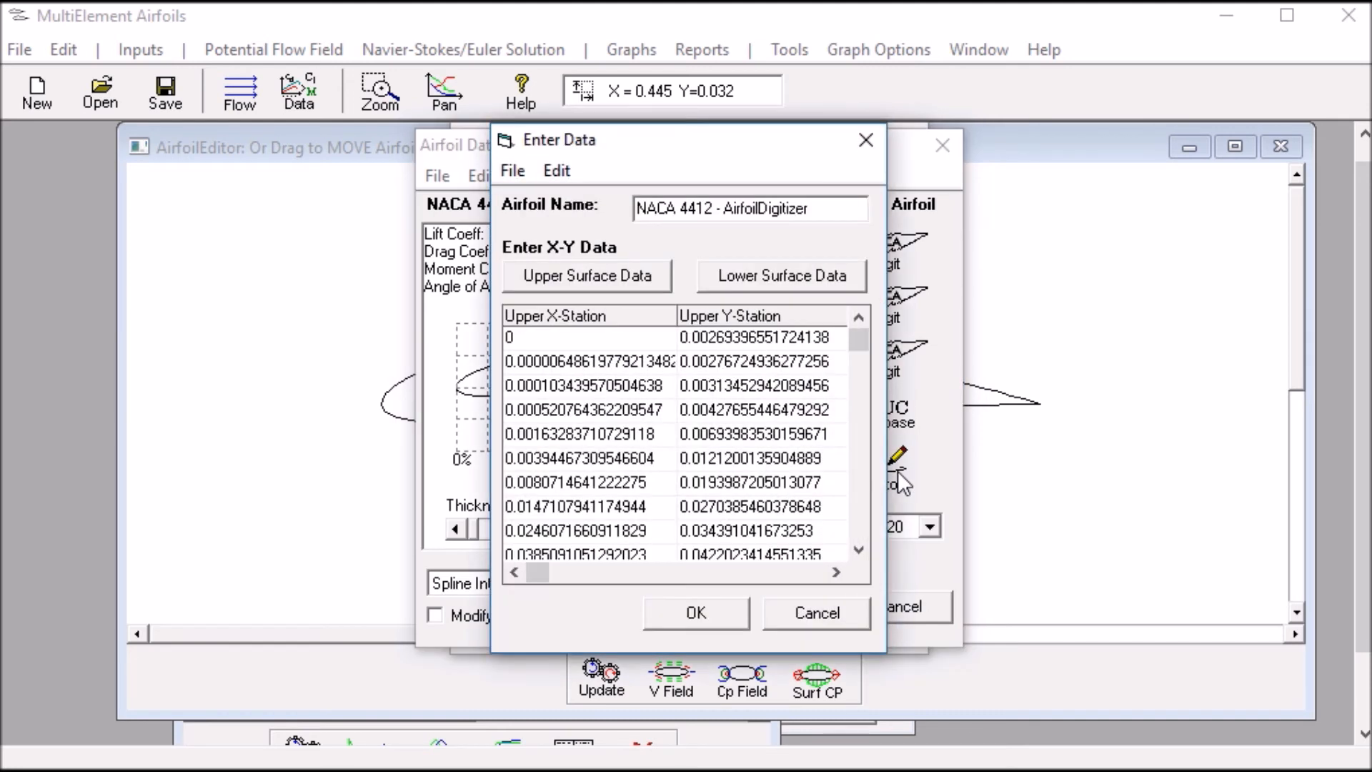
pyautogui.click(514, 168)
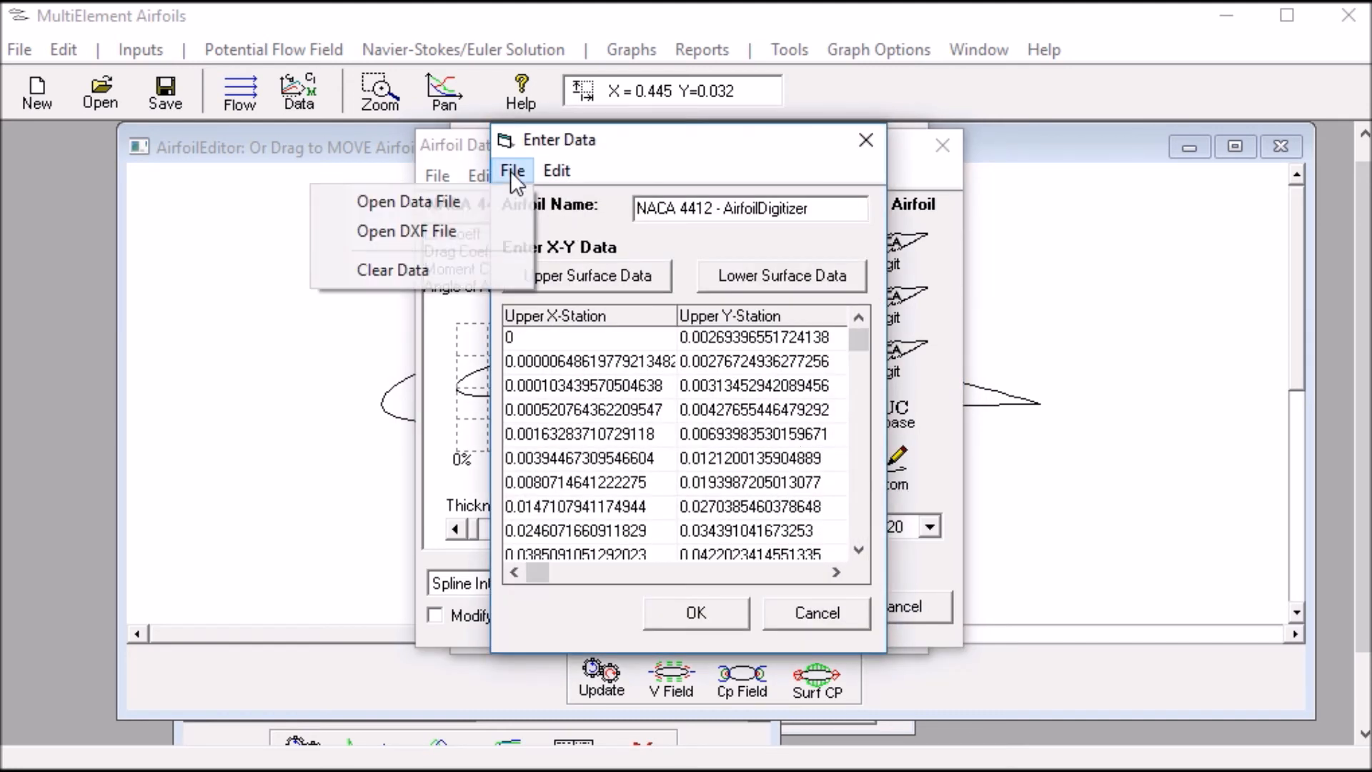
pyautogui.click(456, 210)
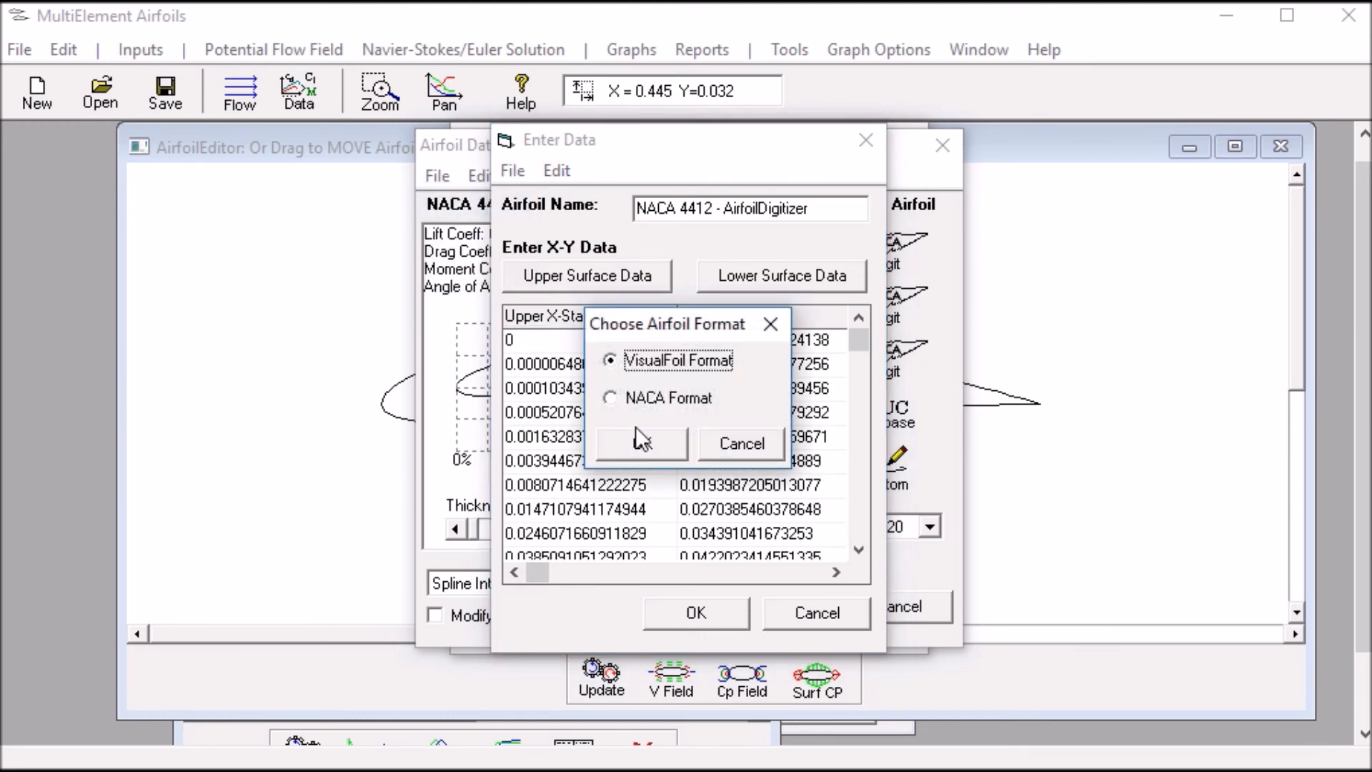
pyautogui.click(635, 446)
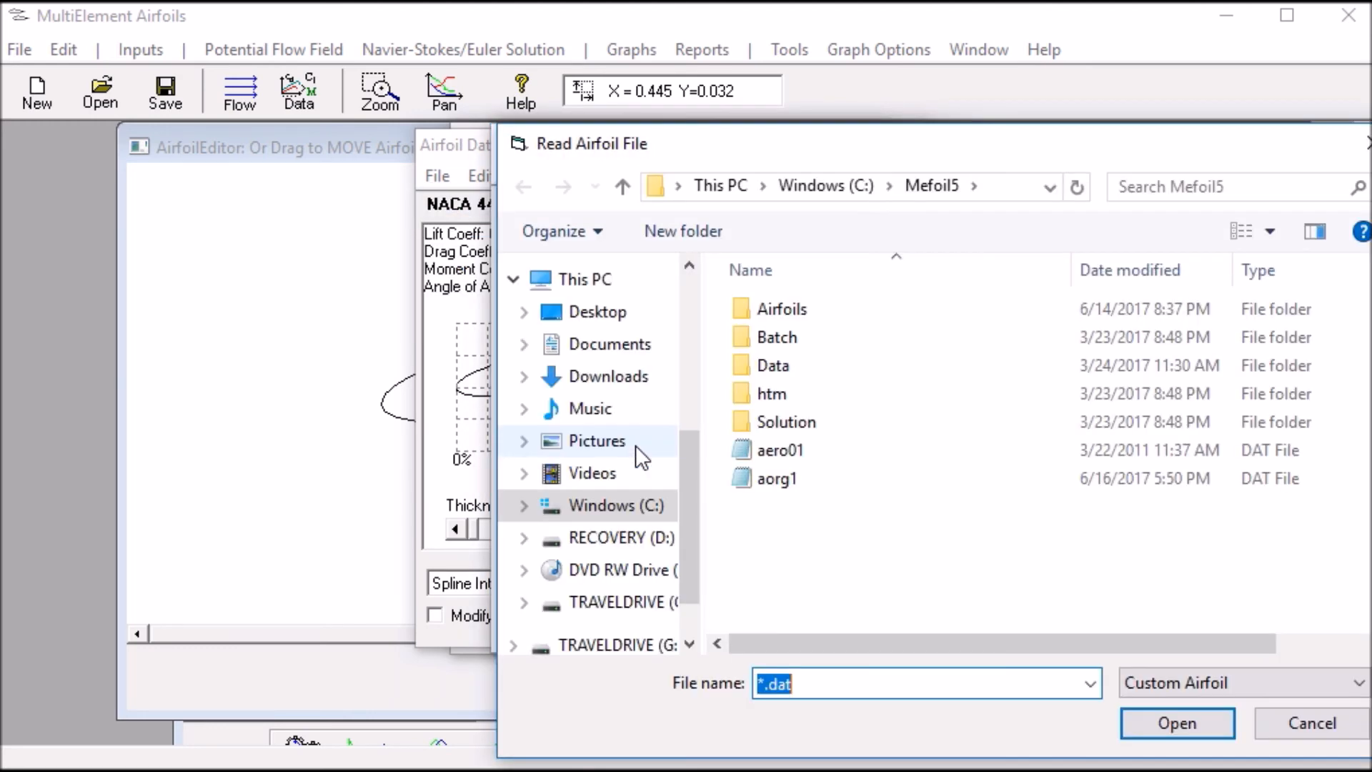
pyautogui.moveTo(680, 504); pyautogui.dragTo(680, 368)
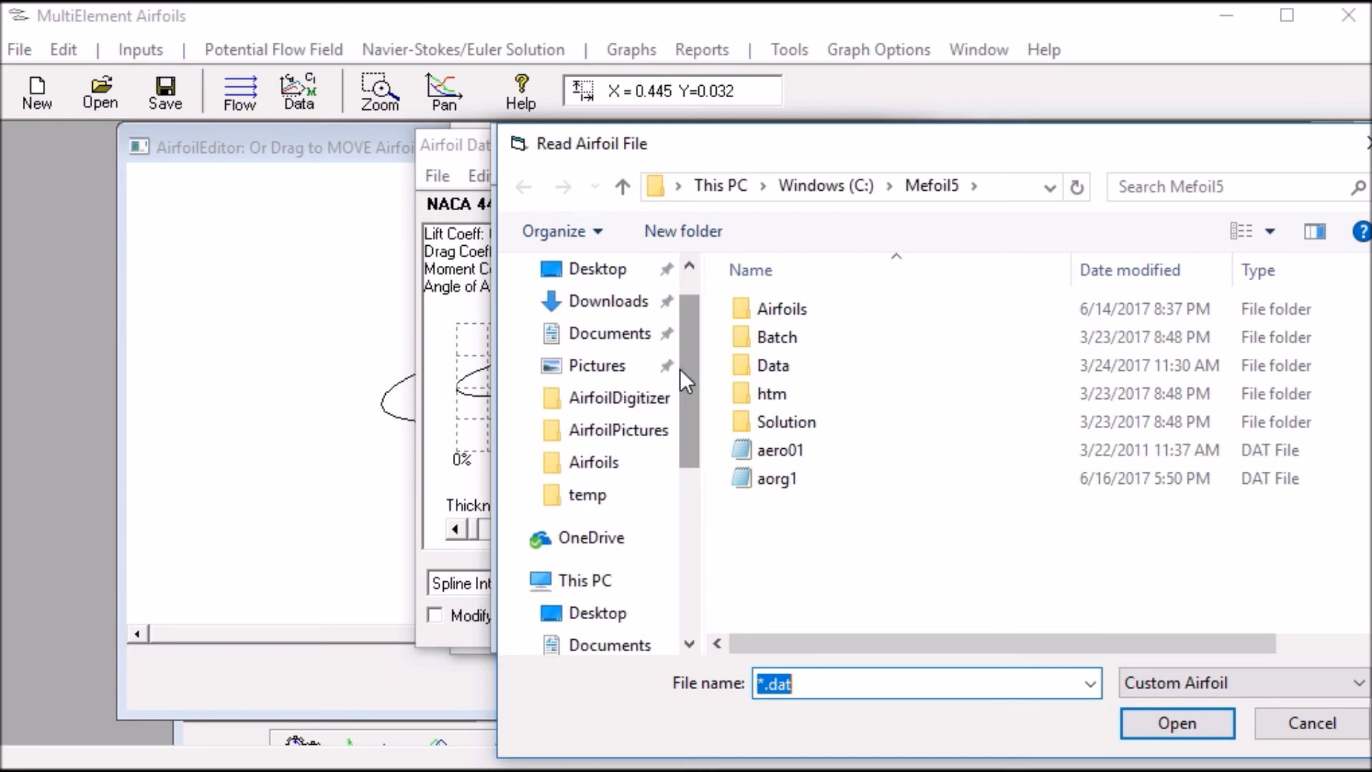
pyautogui.click(619, 430)
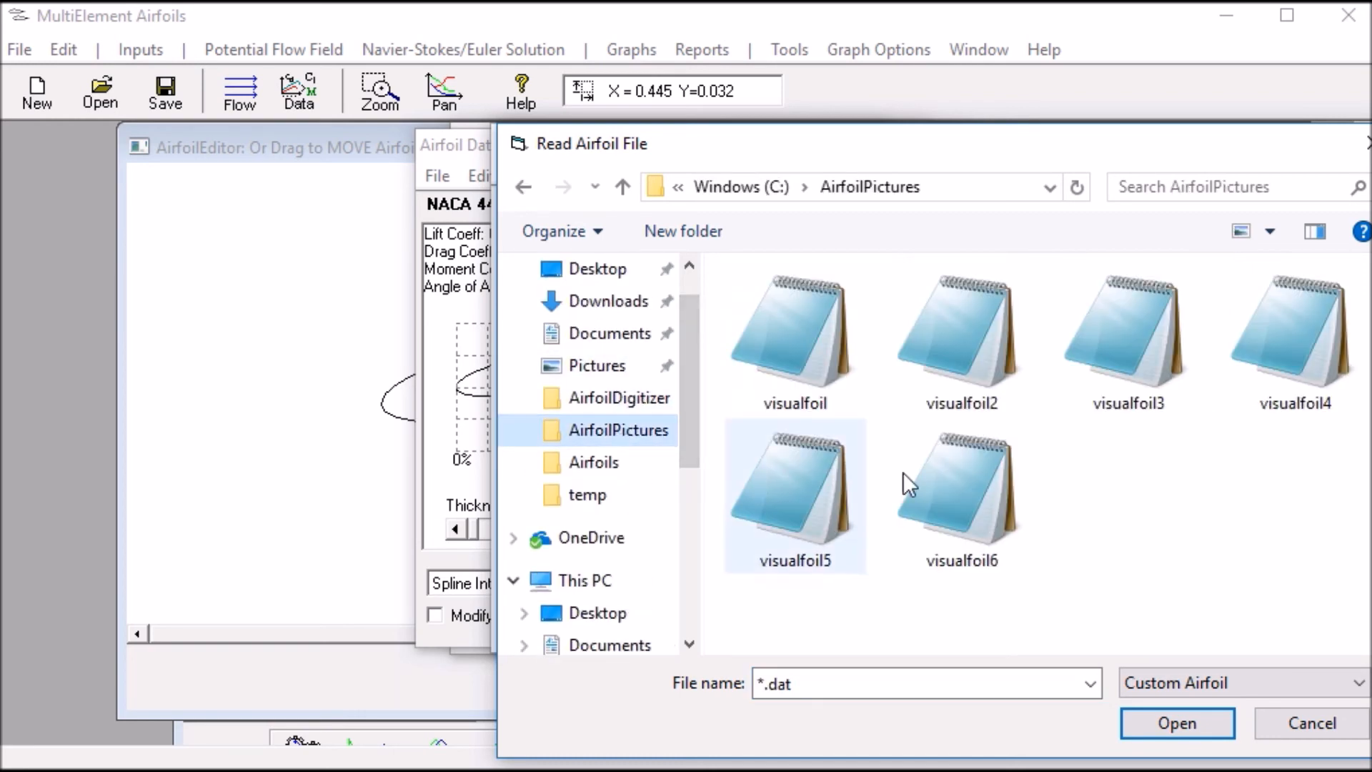
pyautogui.click(1313, 378)
pyautogui.click(1171, 724)
# Apply the loaded s1223-AirfoilDigitizer shape to the airfoil element and add its surface pressure coefficient curve to the graph
pyautogui.click(694, 614)
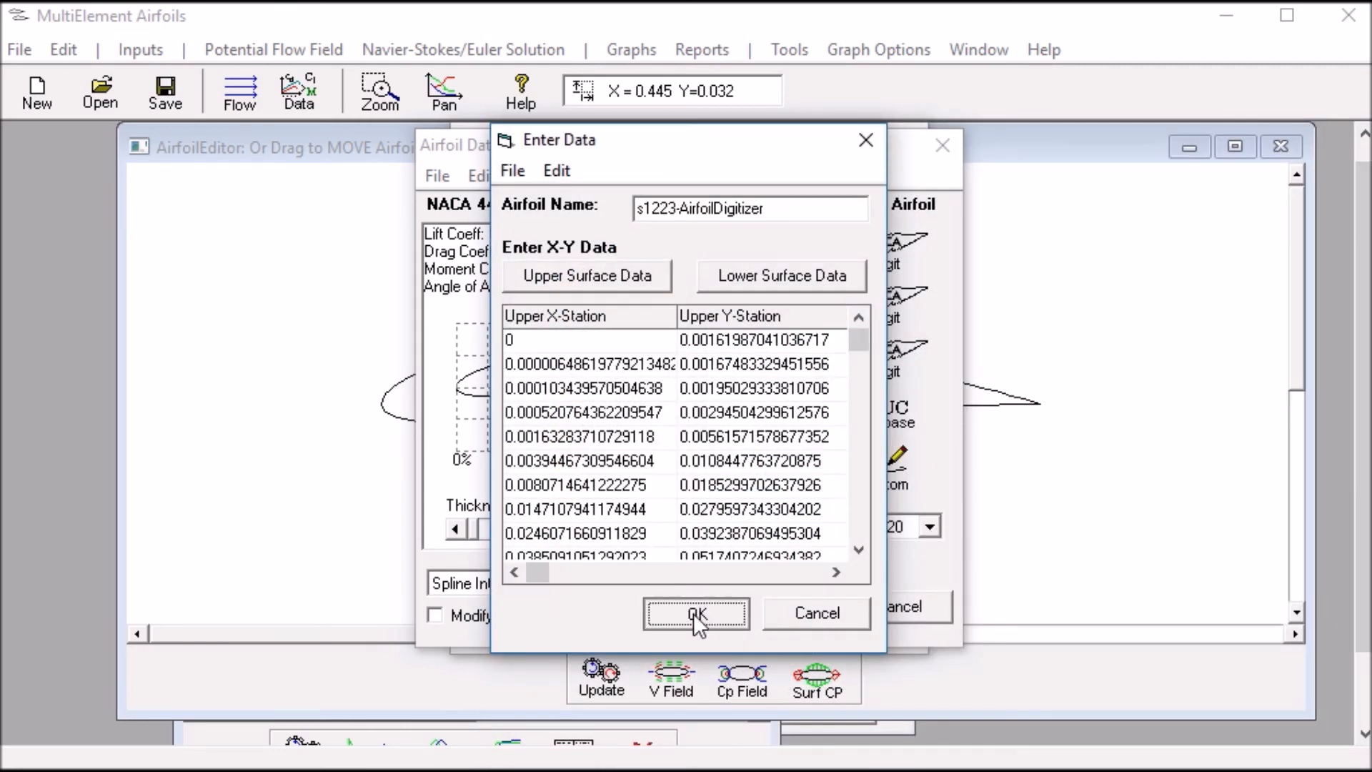
pyautogui.click(759, 622)
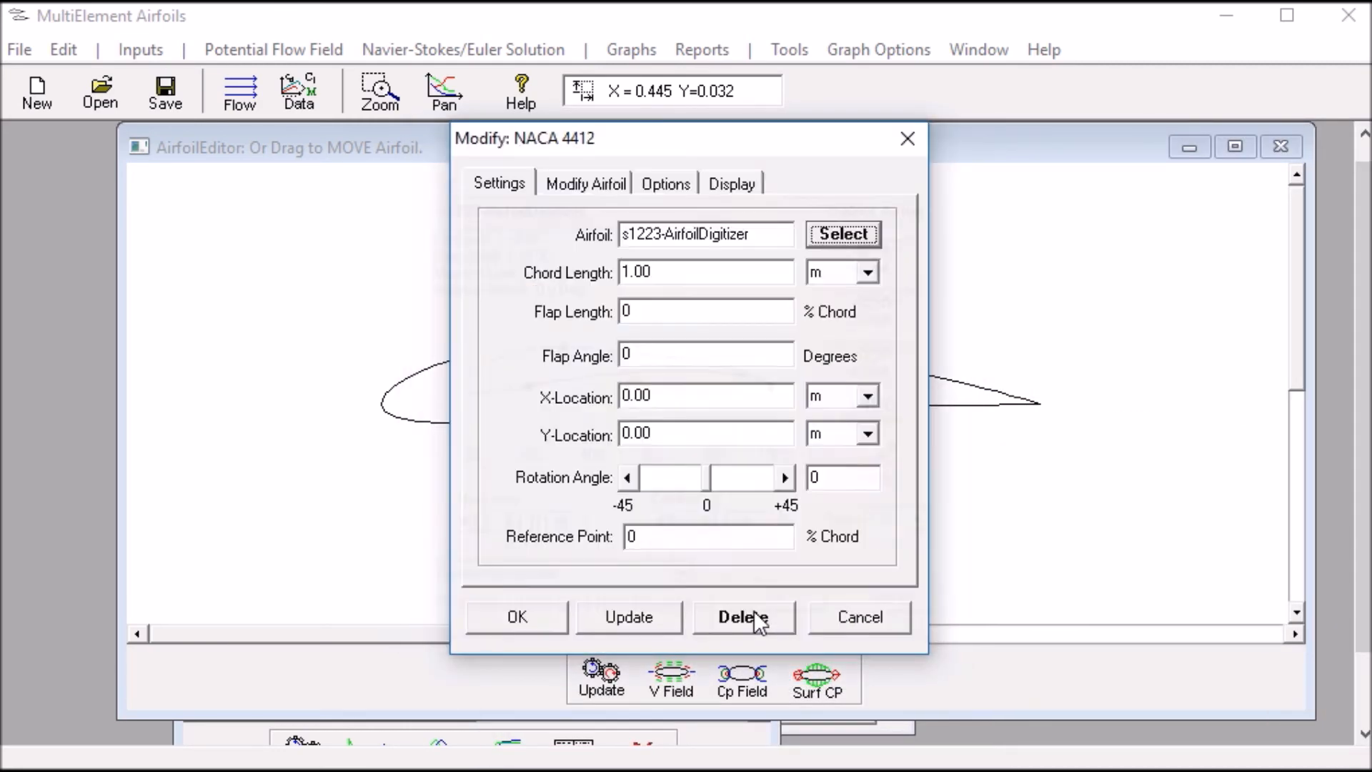
pyautogui.click(536, 617)
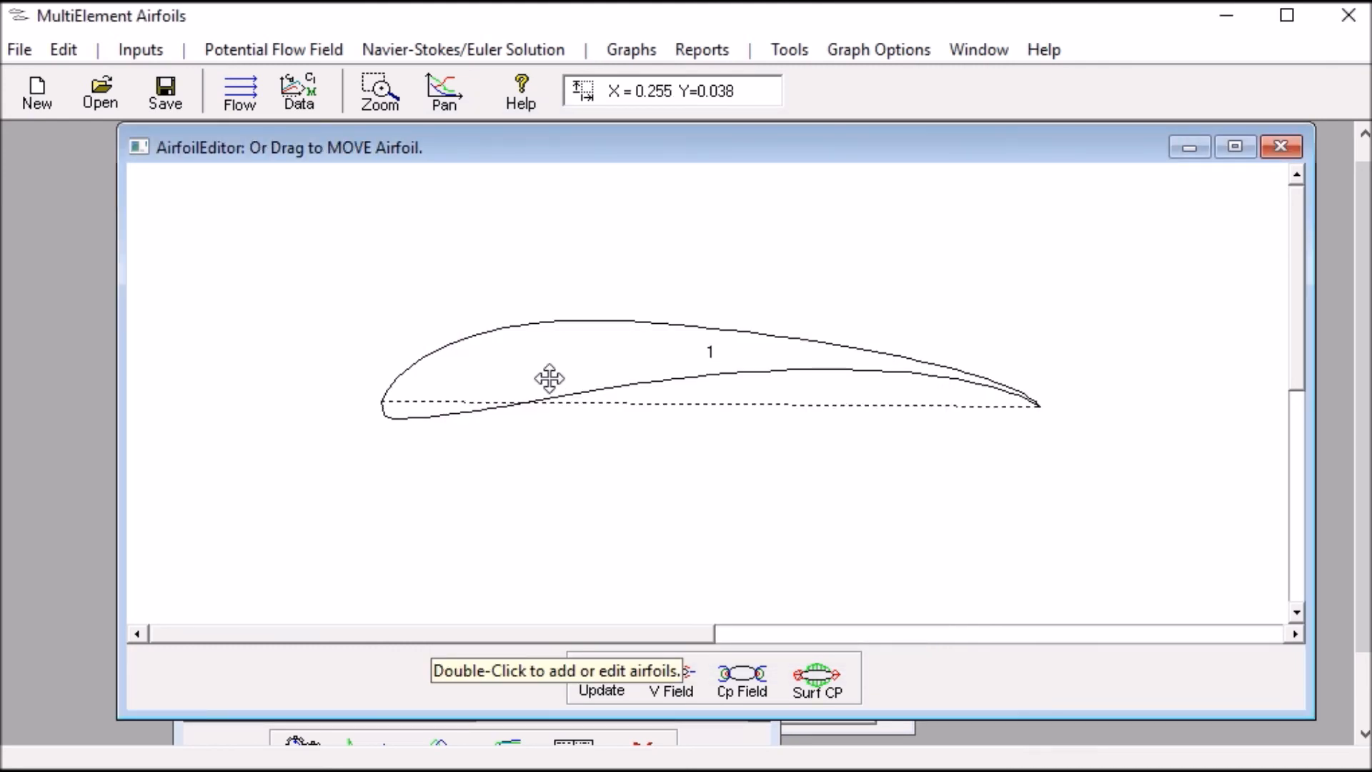
pyautogui.click(619, 54)
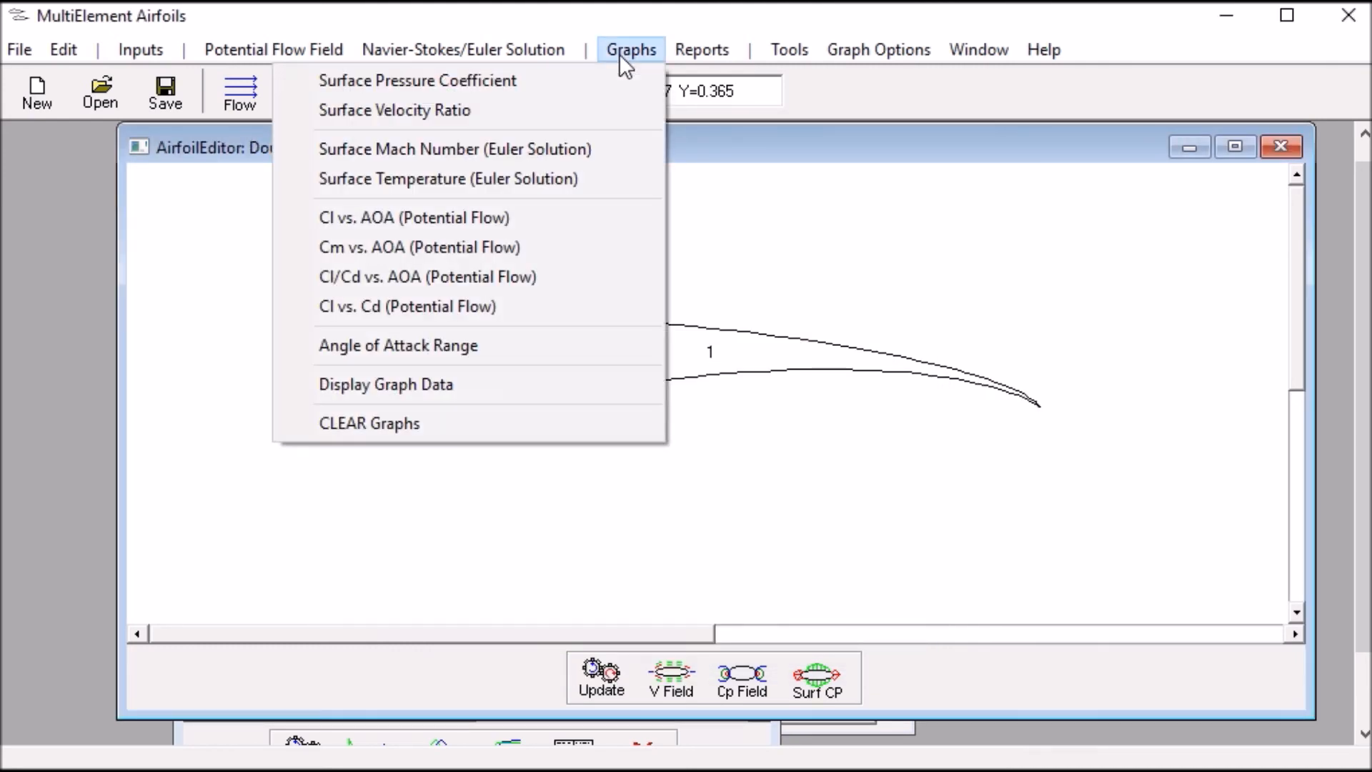
pyautogui.click(578, 72)
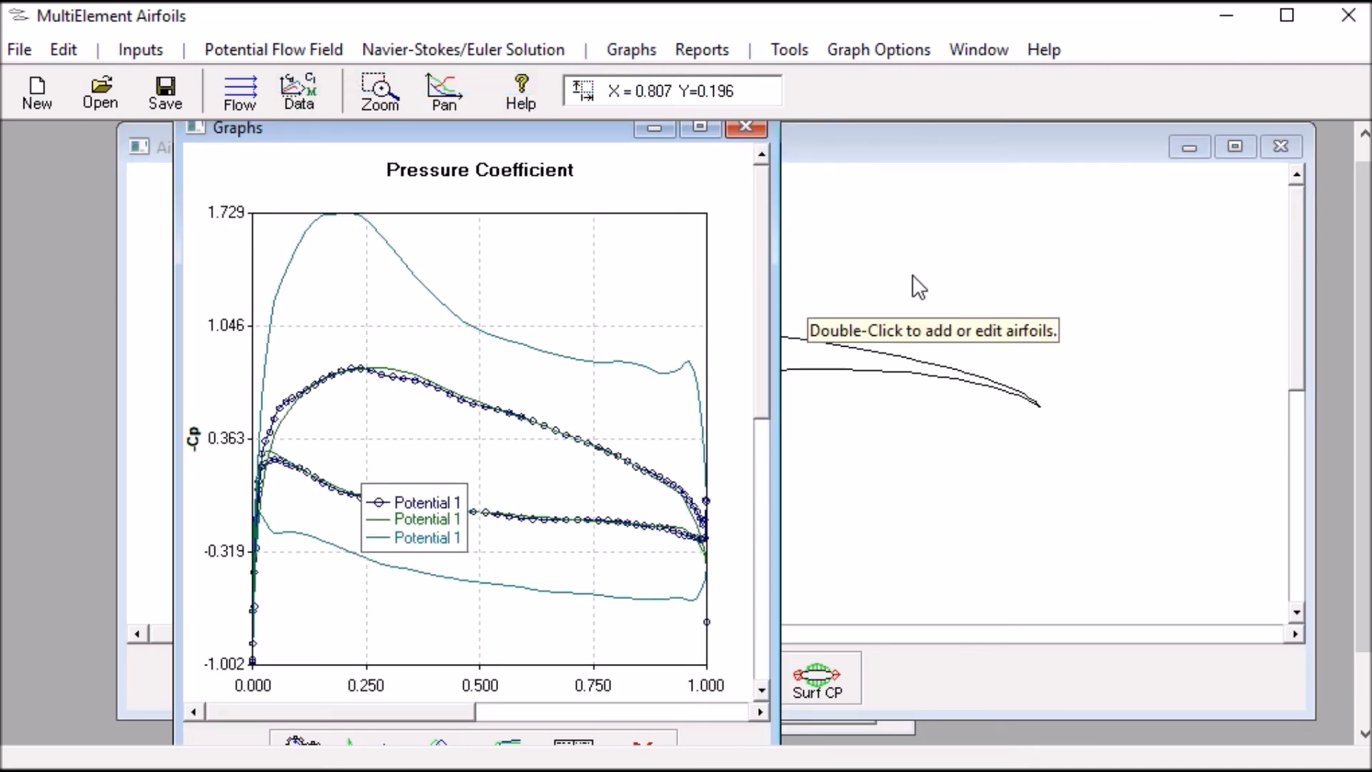
# Select the standard S1223.DAT airfoil from the UIUC database as the replacement for the digitized s1223 airfoil
pyautogui.doubleClick(841, 362)
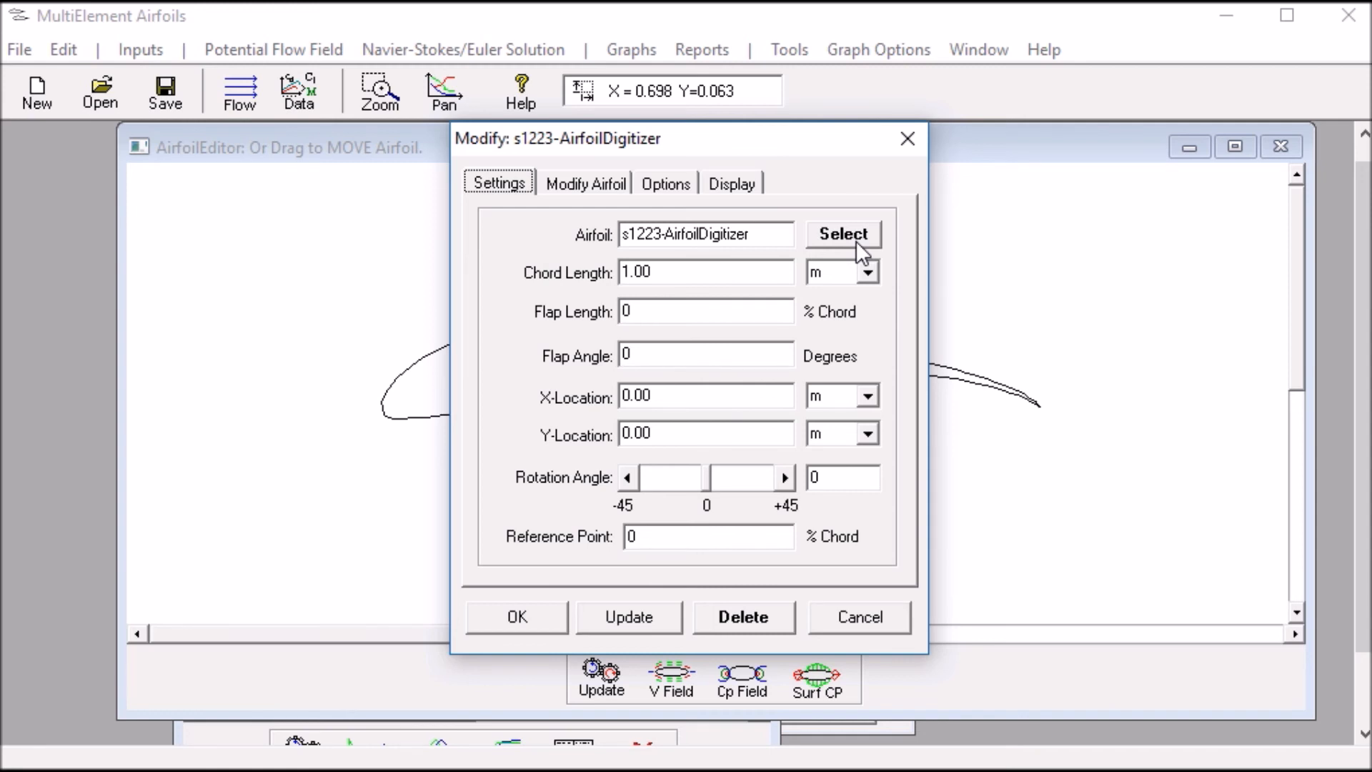
pyautogui.click(856, 242)
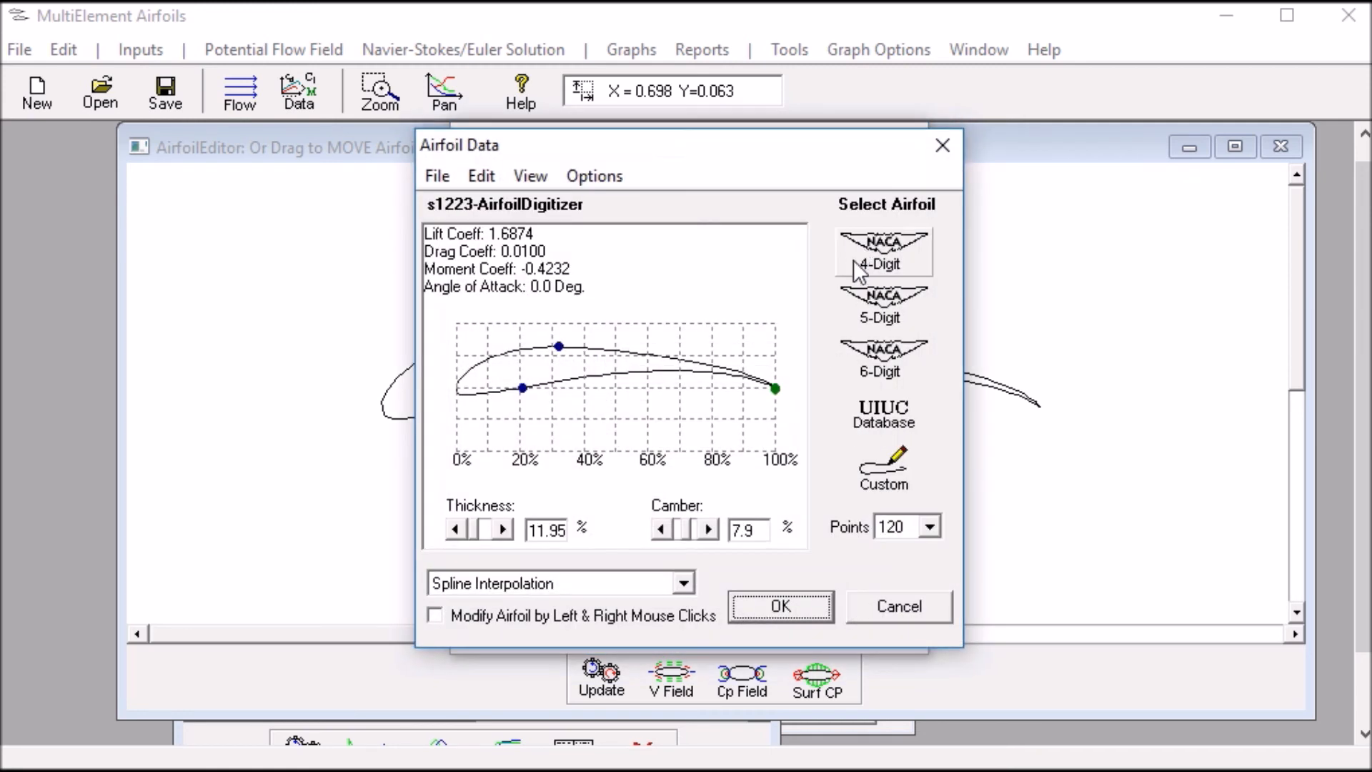
pyautogui.click(882, 411)
pyautogui.moveTo(1027, 287); pyautogui.dragTo(1030, 352)
pyautogui.click(943, 366)
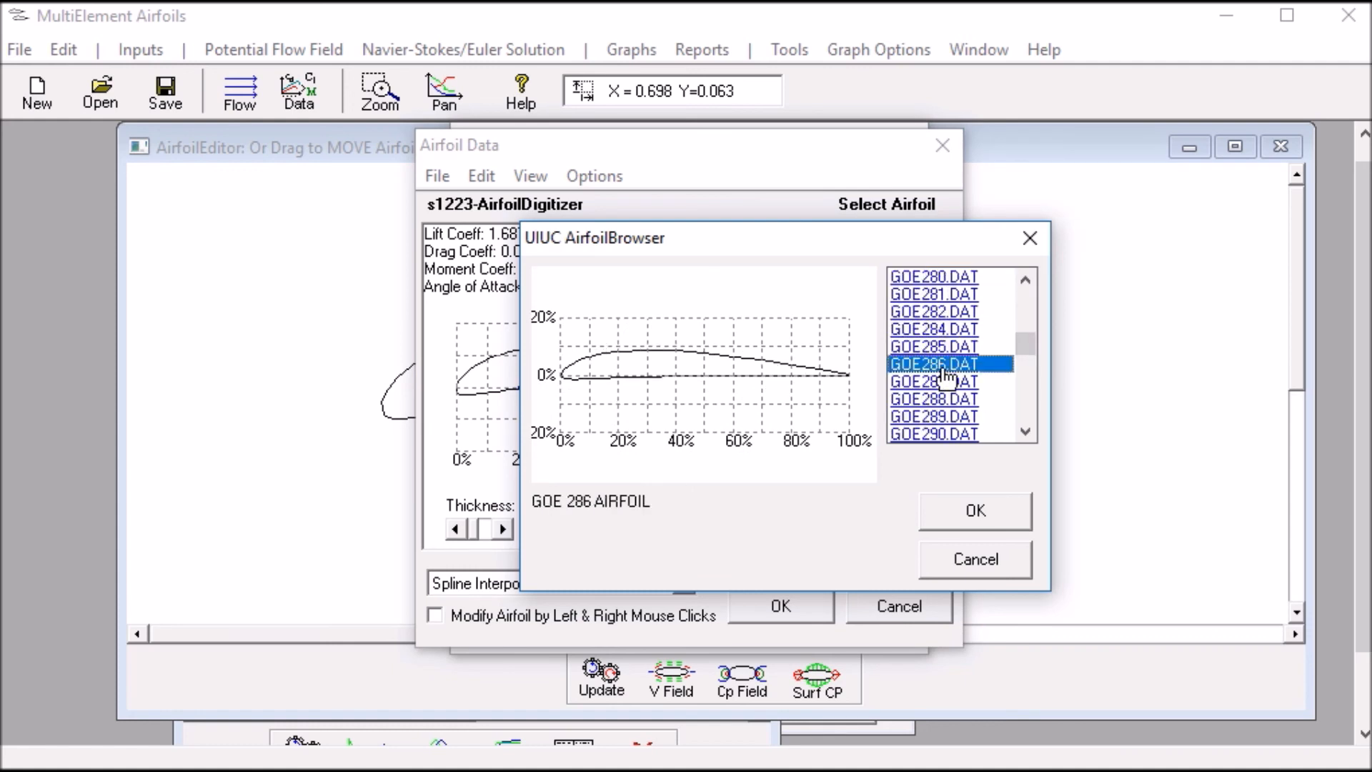
pyautogui.press('s')
pyautogui.click(1026, 431)
pyautogui.click(1026, 431)
pyautogui.moveTo(1025, 431); pyautogui.dragTo(1026, 431)
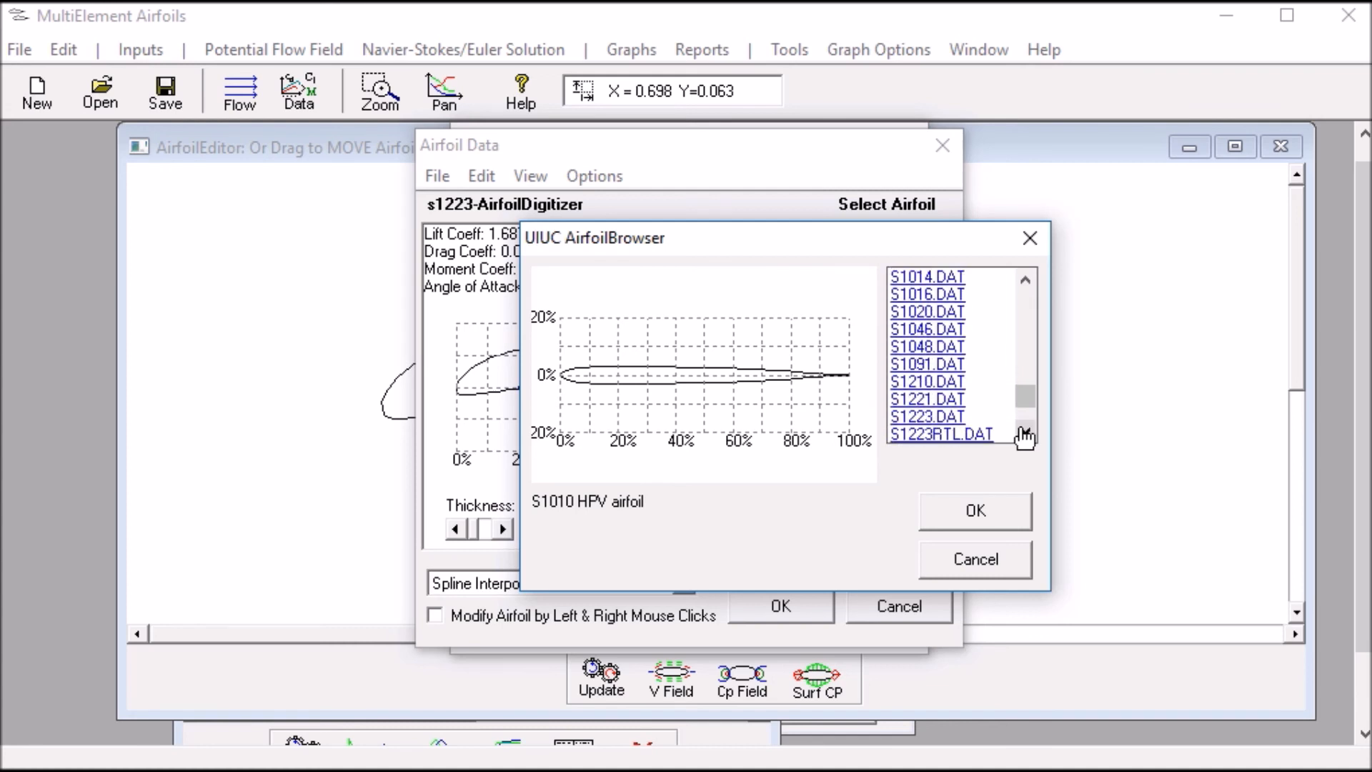
pyautogui.click(930, 417)
pyautogui.click(933, 507)
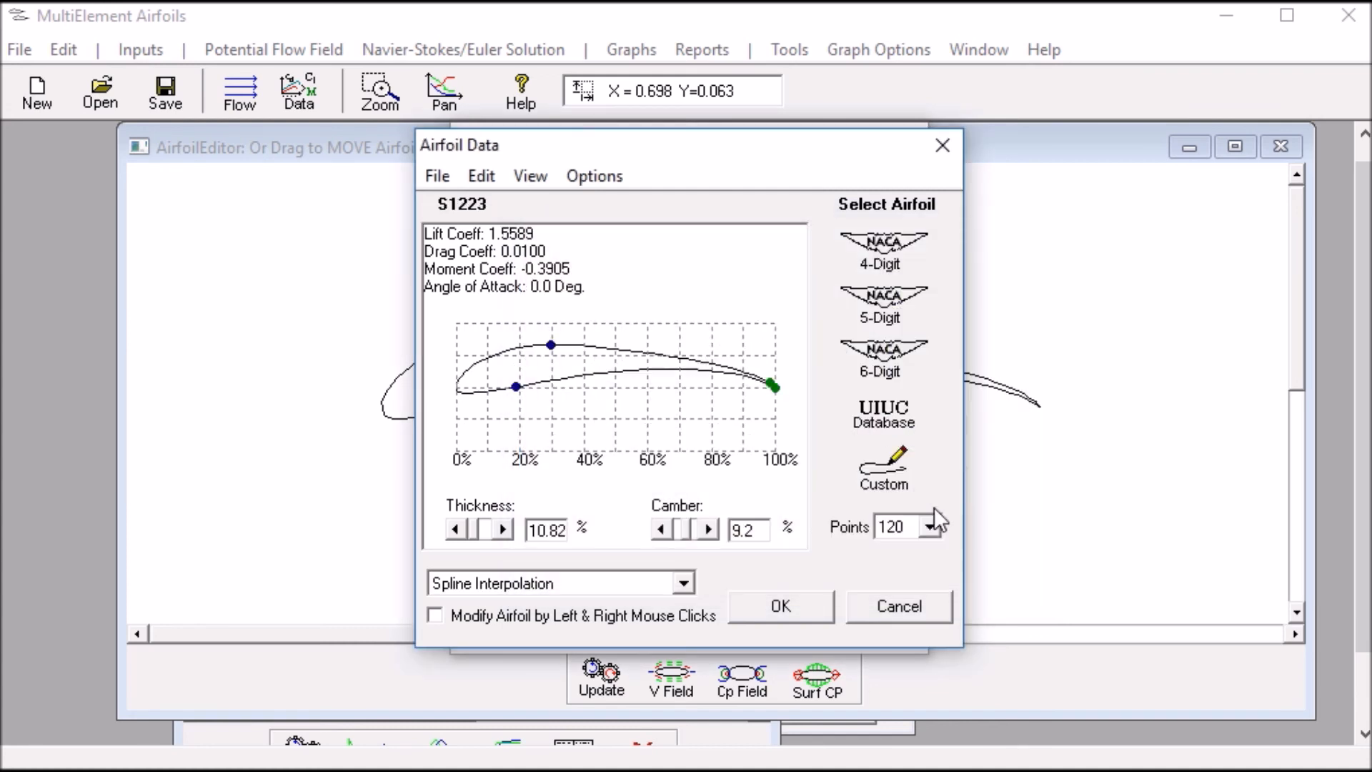
# Apply the standard S1223 shape to the airfoil element and add its surface pressure coefficient curve to the graph
pyautogui.click(781, 605)
pyautogui.click(541, 614)
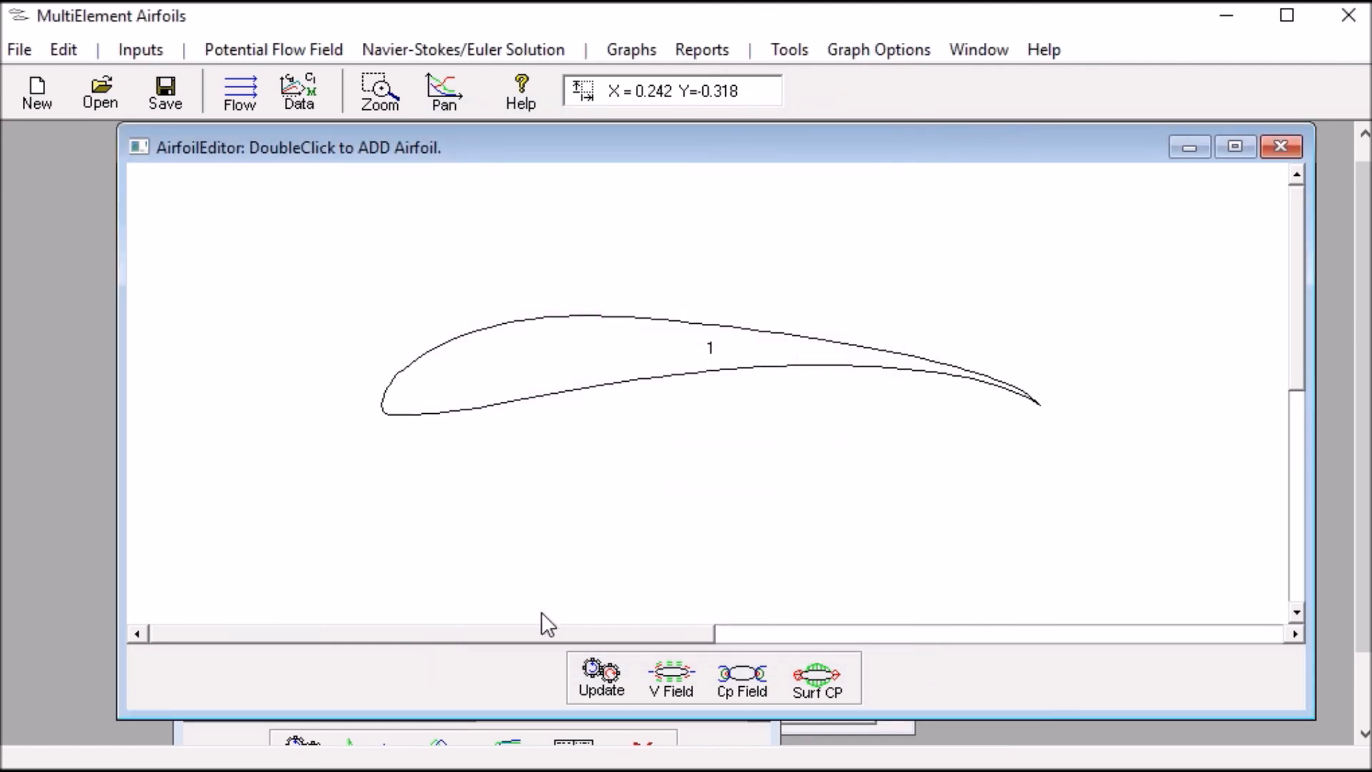
pyautogui.click(634, 49)
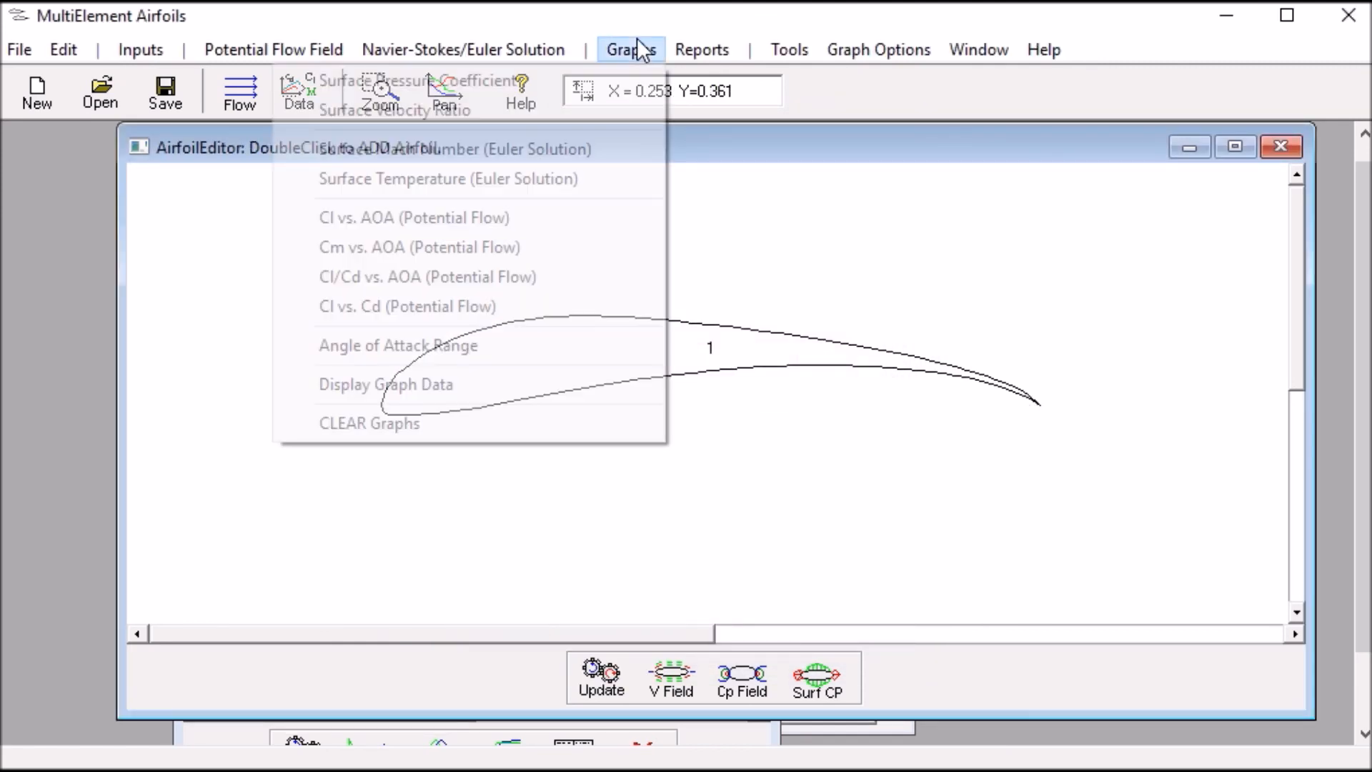
pyautogui.click(601, 80)
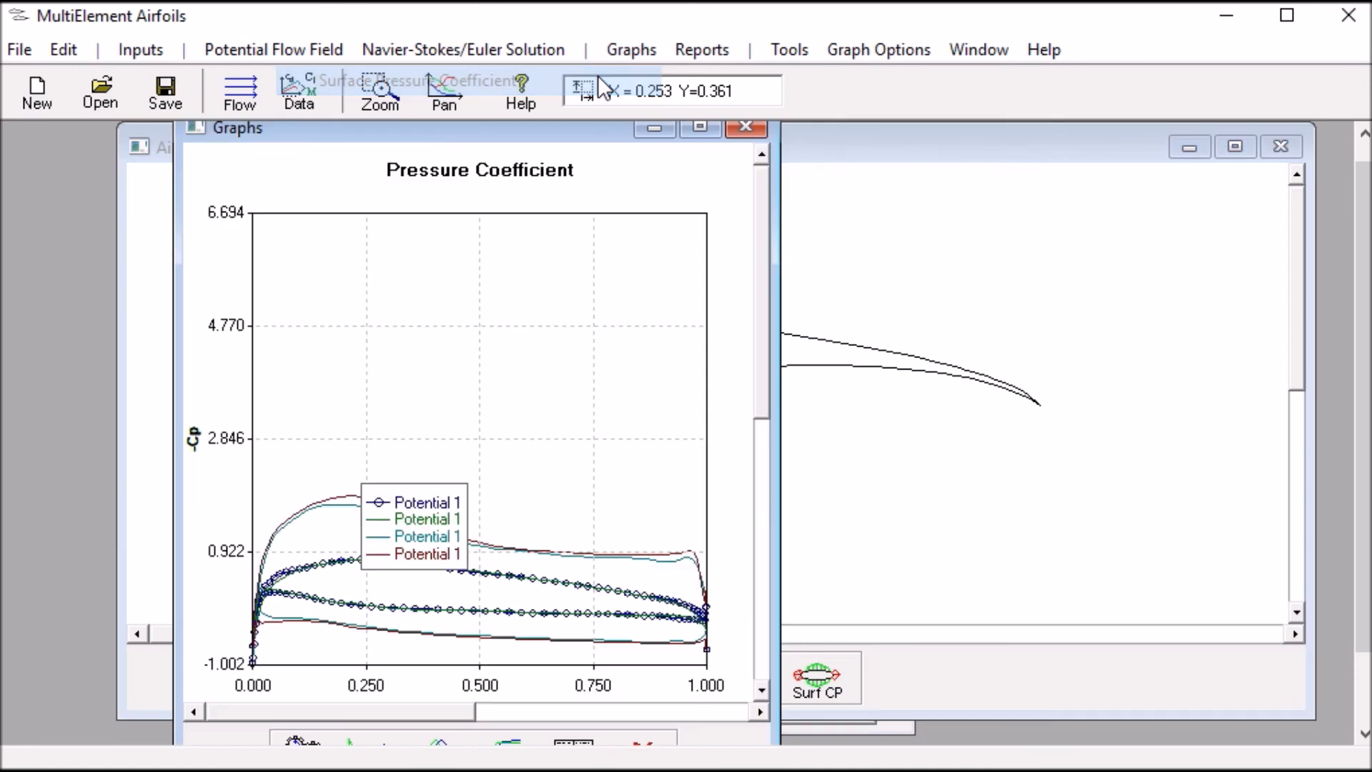
# Zoom the graph to the area around the four pressure coefficient curves and move the legend to the plot's empty upper-right area
pyautogui.moveTo(437, 493); pyautogui.dragTo(469, 282)
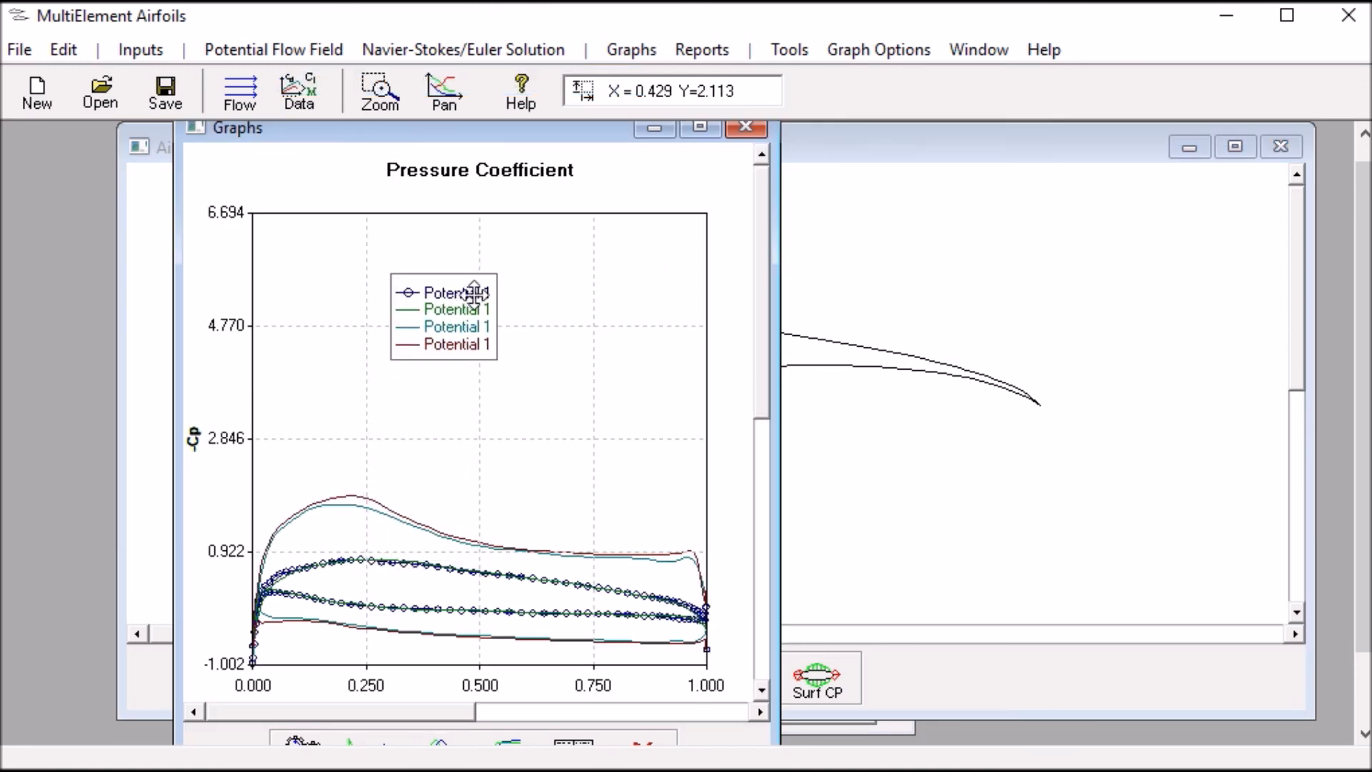
pyautogui.click(380, 91)
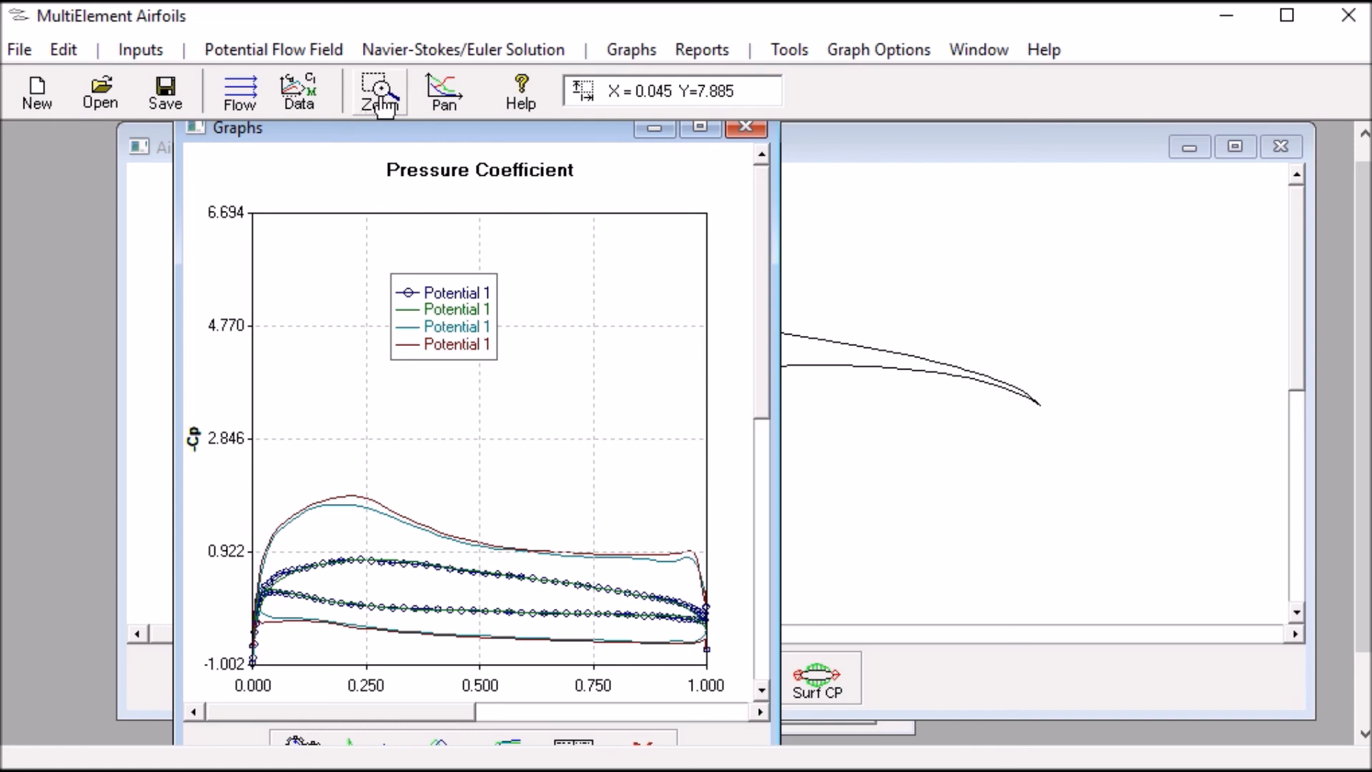
pyautogui.moveTo(234, 480); pyautogui.dragTo(724, 686)
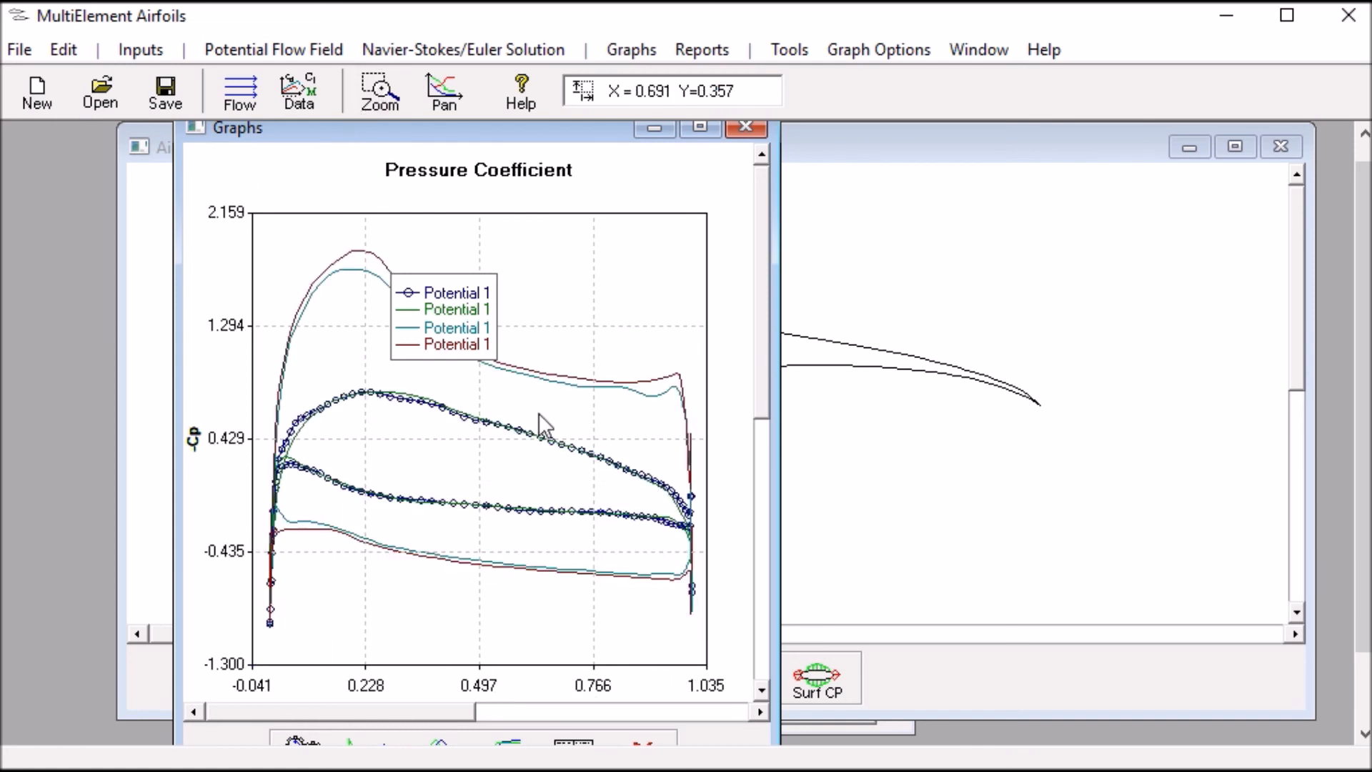
pyautogui.moveTo(467, 304); pyautogui.dragTo(642, 259)
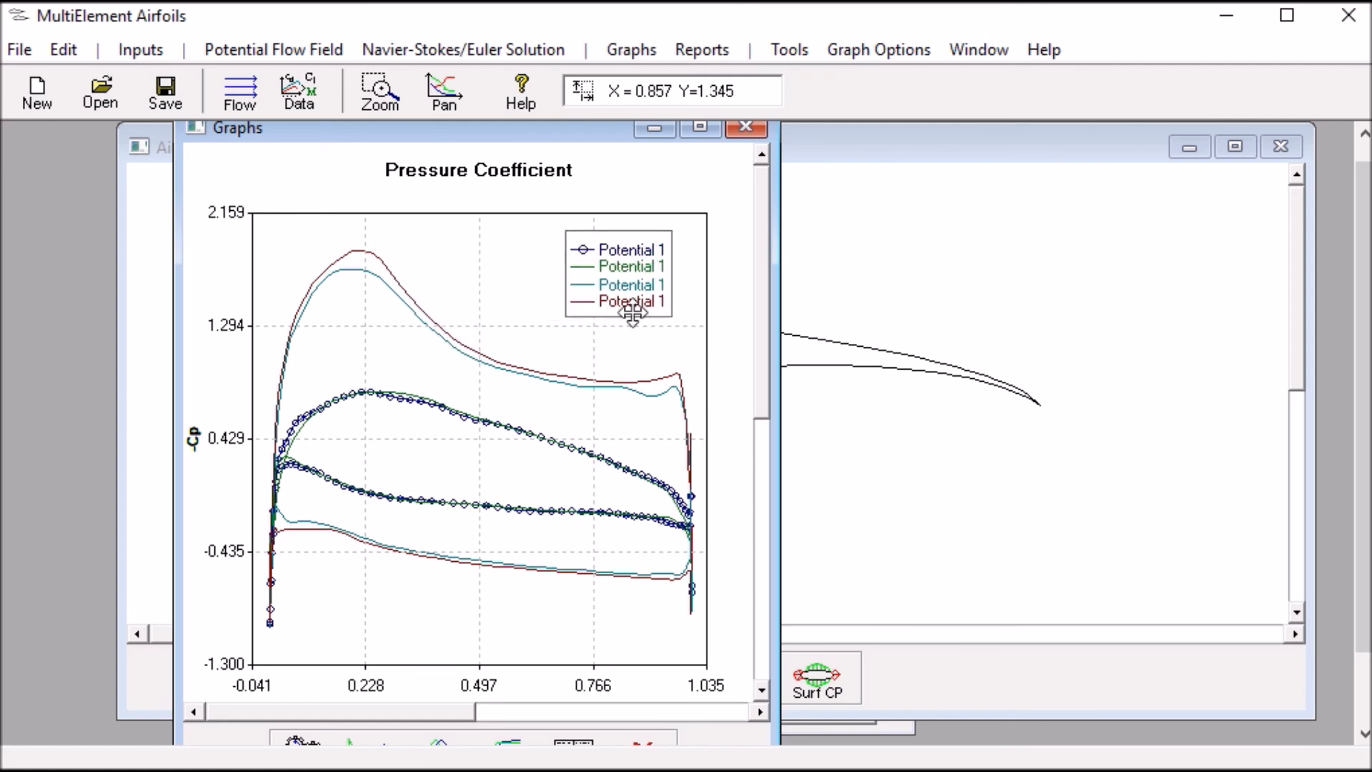
pyautogui.moveTo(633, 300)
pyautogui.mouseDown()
pyautogui.moveTo(600, 339)
pyautogui.moveTo(636, 306)
pyautogui.mouseUp()
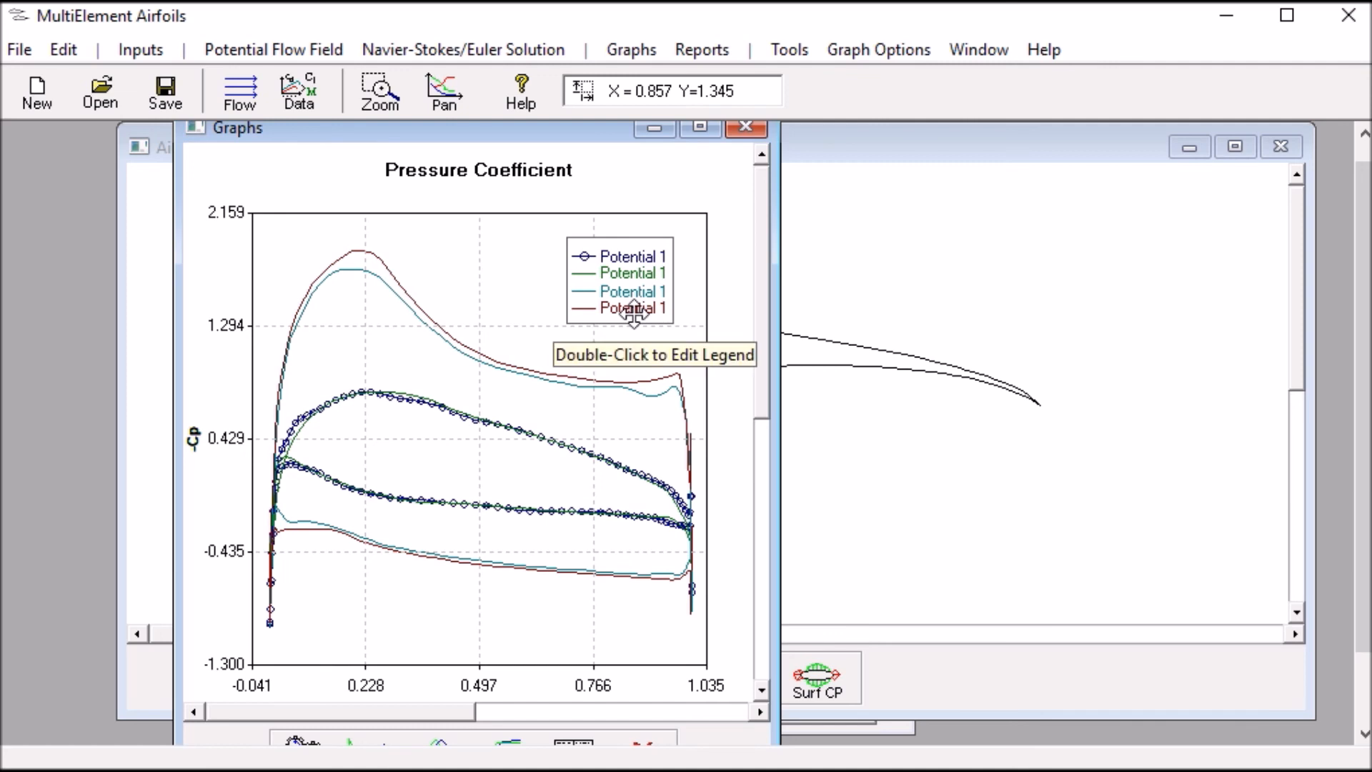
# Recolour the third, teal Potential 1 curve black with Open Circle symbols, and set the fourth, red curve's symbol to None
pyautogui.doubleClick(635, 308)
pyautogui.moveTo(537, 369); pyautogui.dragTo(422, 368)
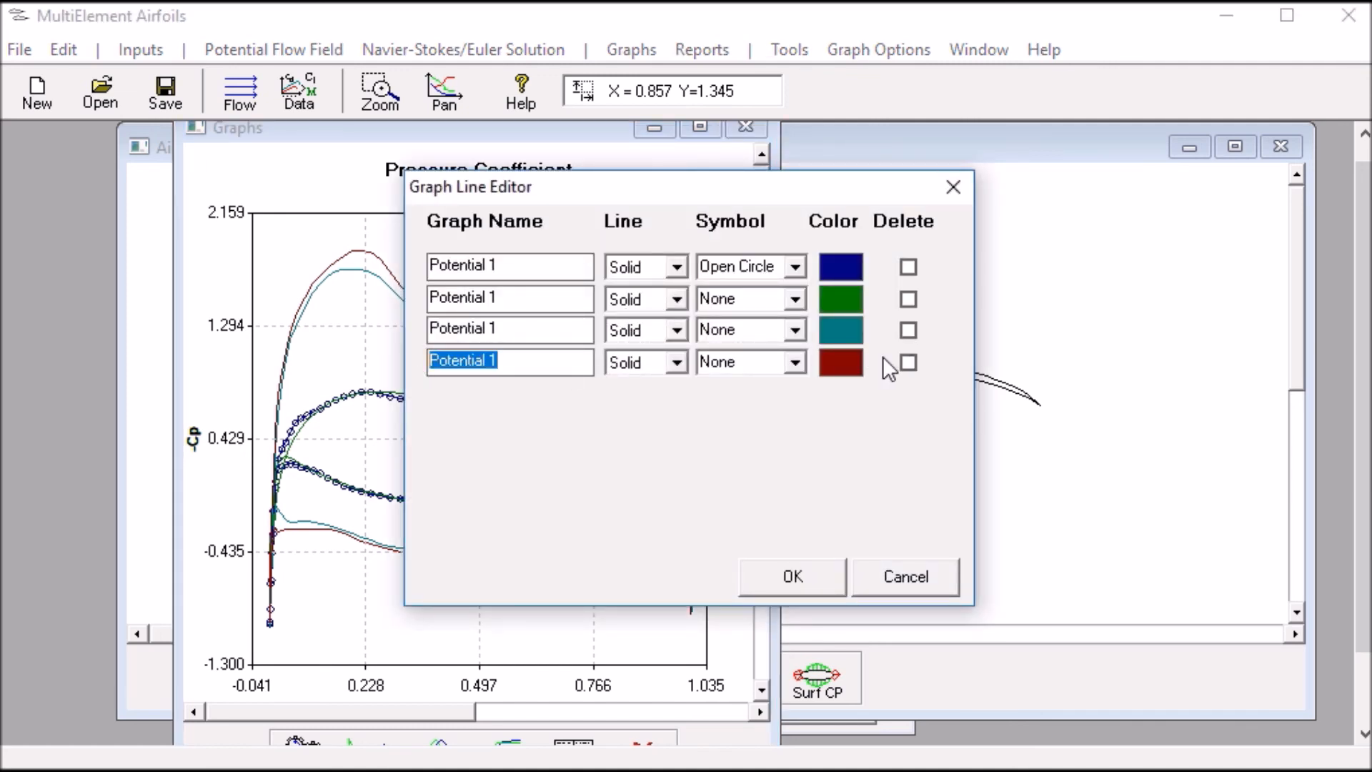
pyautogui.click(853, 334)
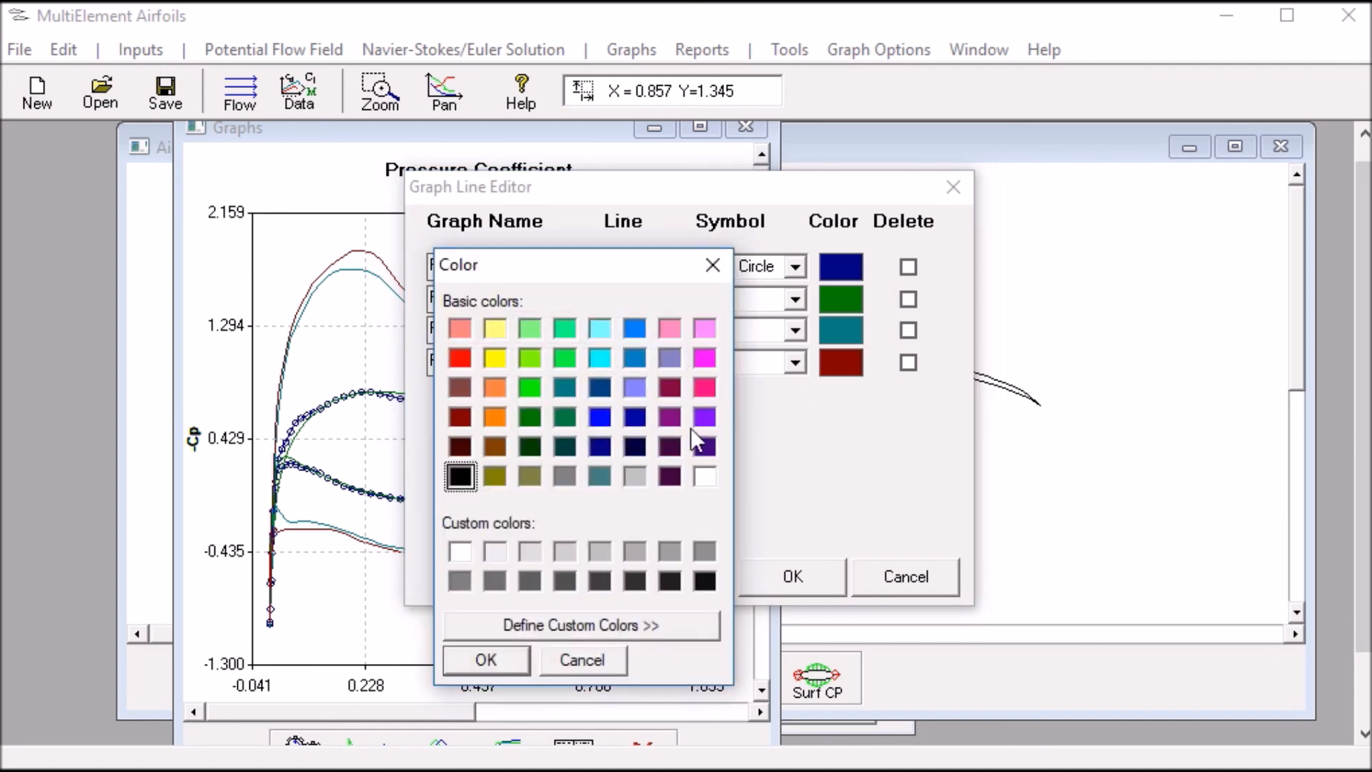
pyautogui.click(478, 661)
pyautogui.click(795, 363)
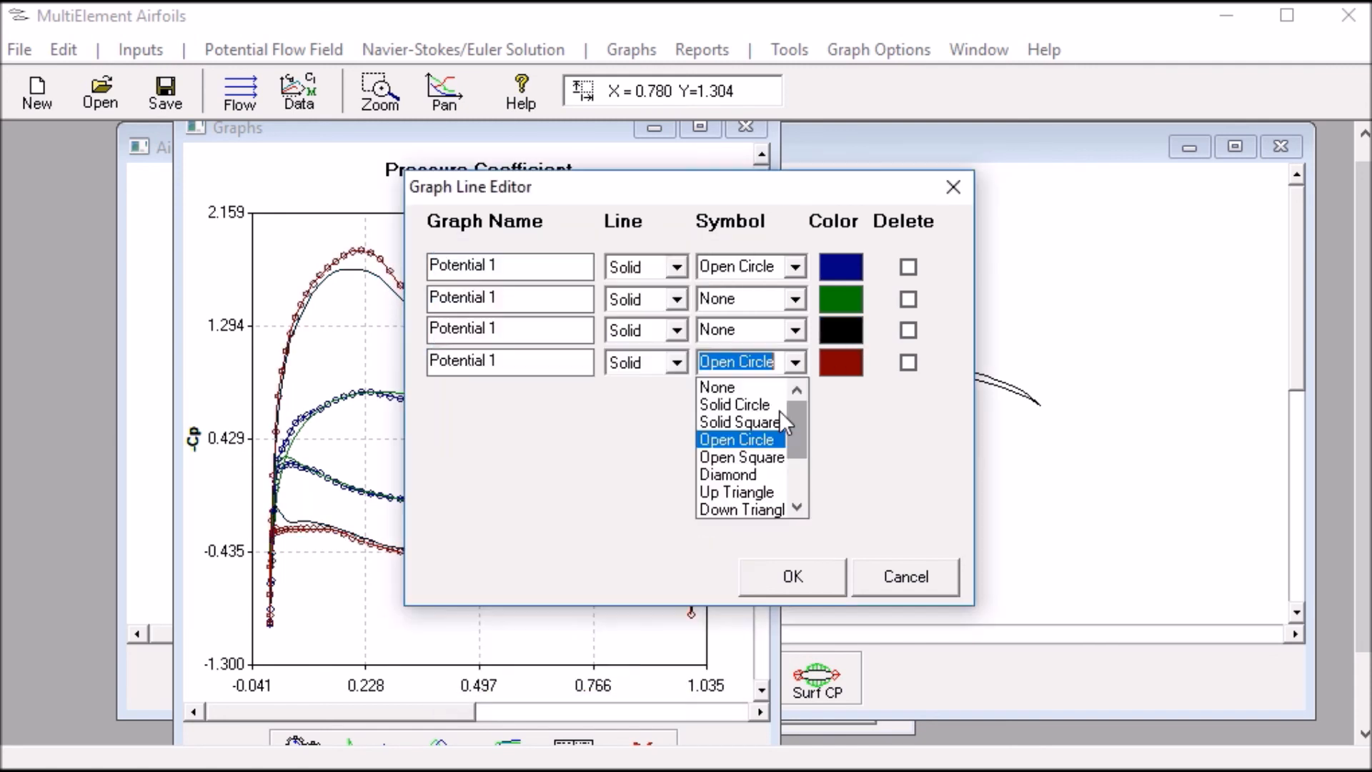
pyautogui.click(743, 382)
pyautogui.click(797, 333)
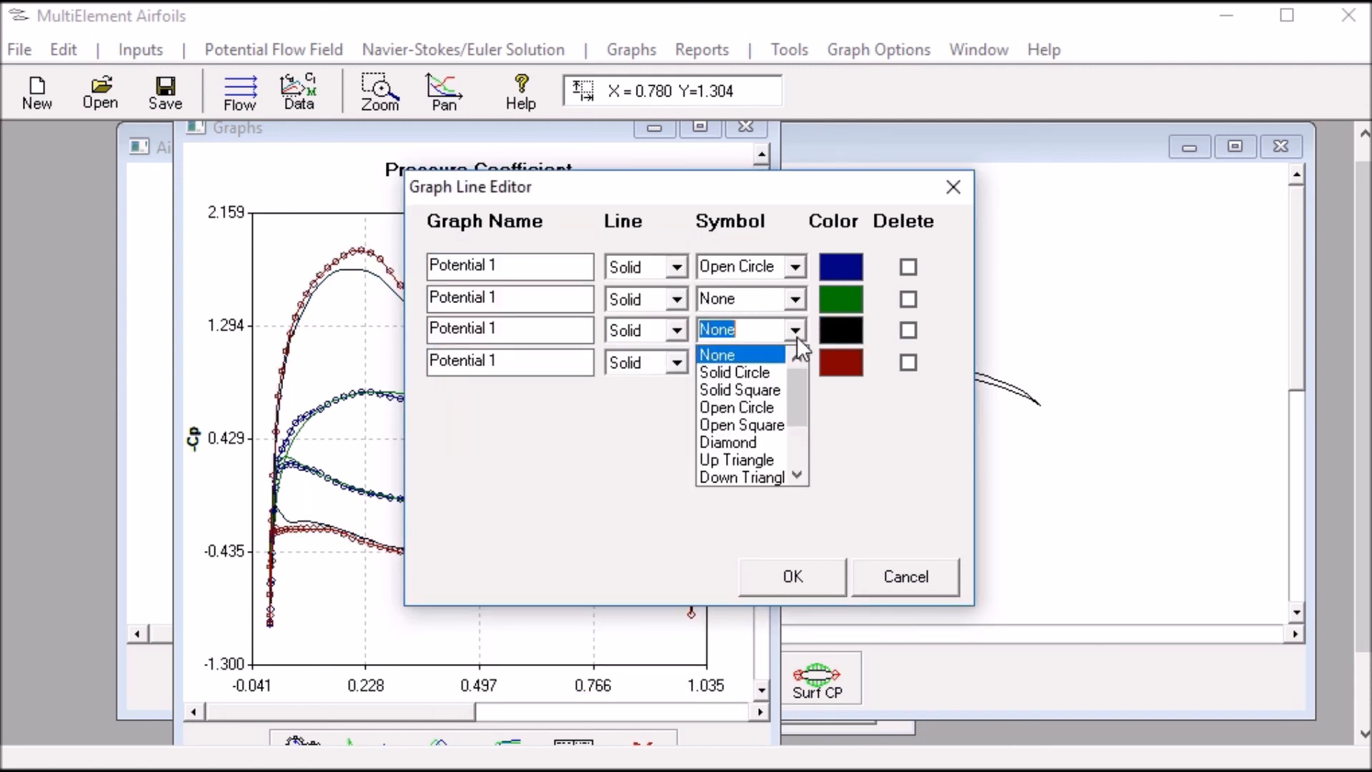
pyautogui.click(768, 407)
pyautogui.click(794, 579)
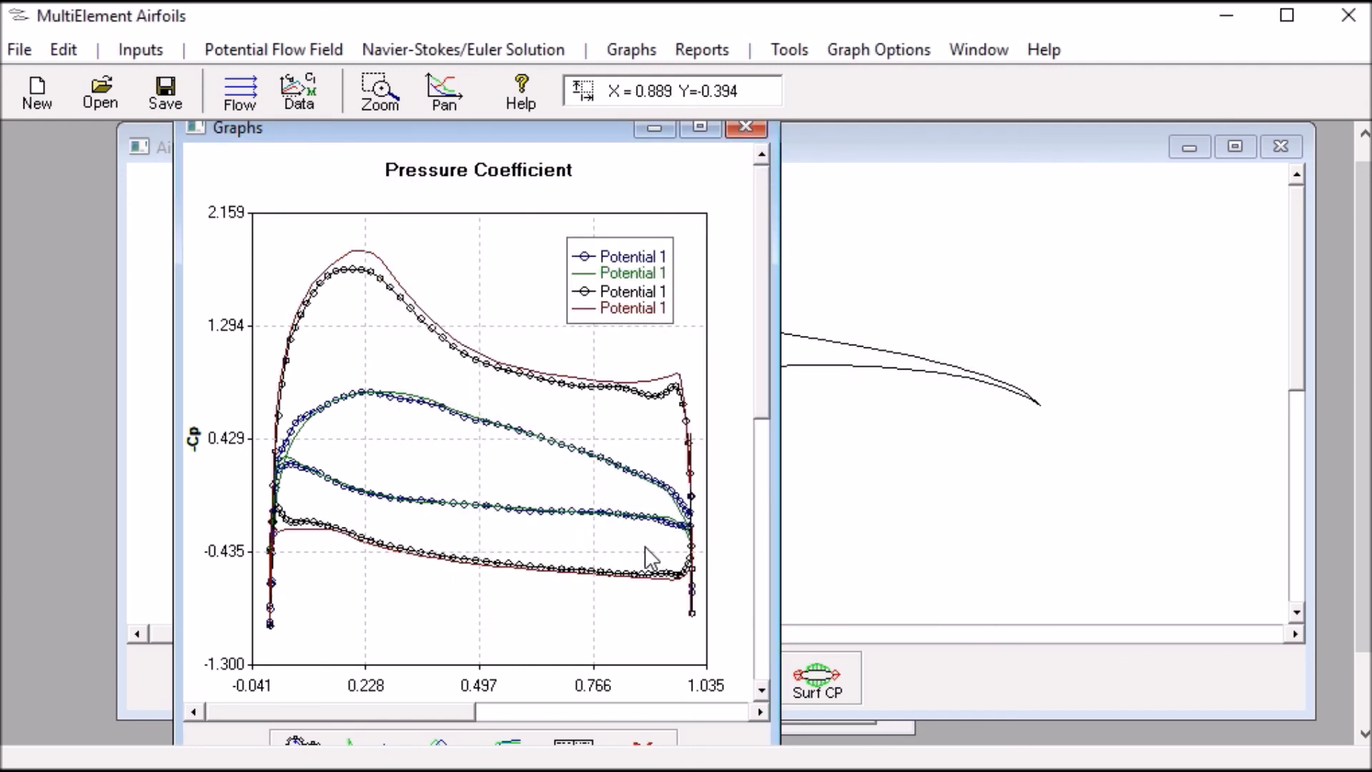